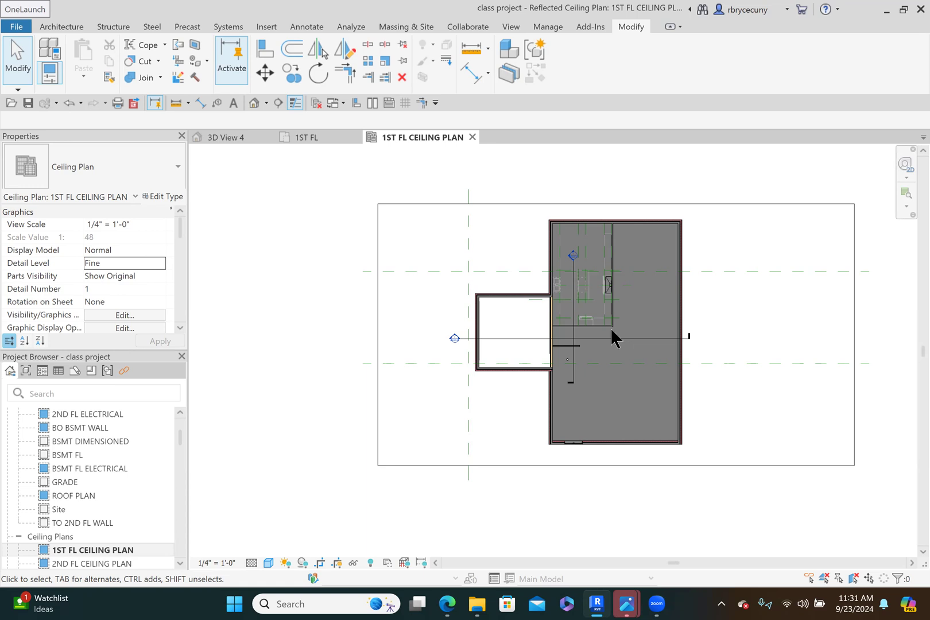
Open the building section view SS from its section line in the first-floor ceiling plan.
scroll(638, 306, up, 2)
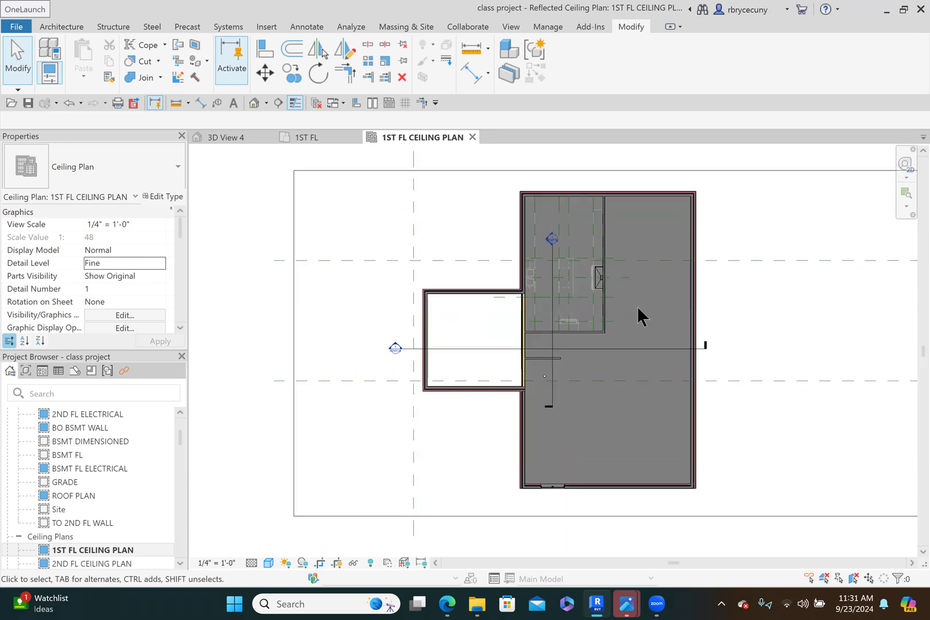
middle_drag(589, 309, 553, 292)
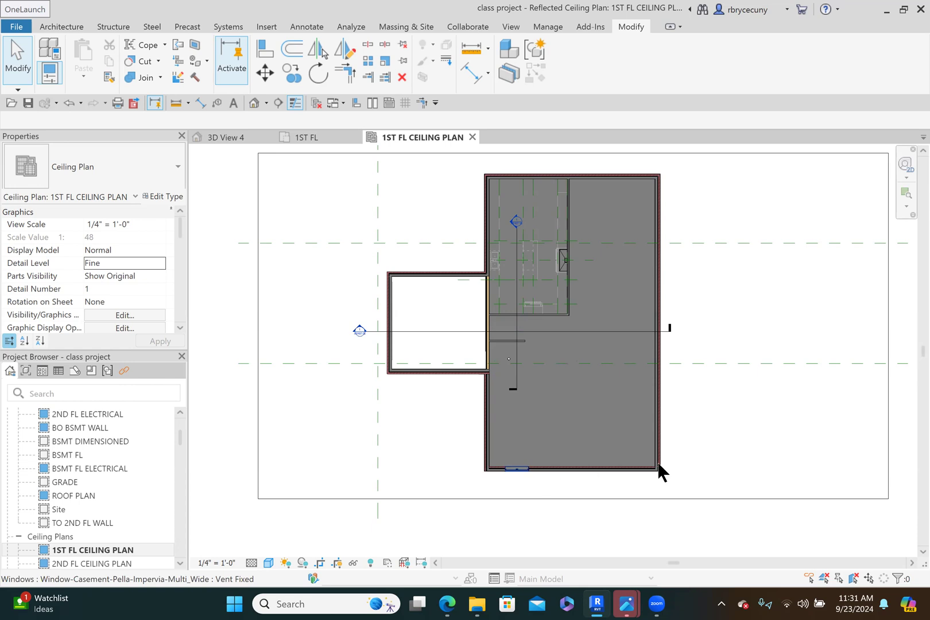
click(438, 331)
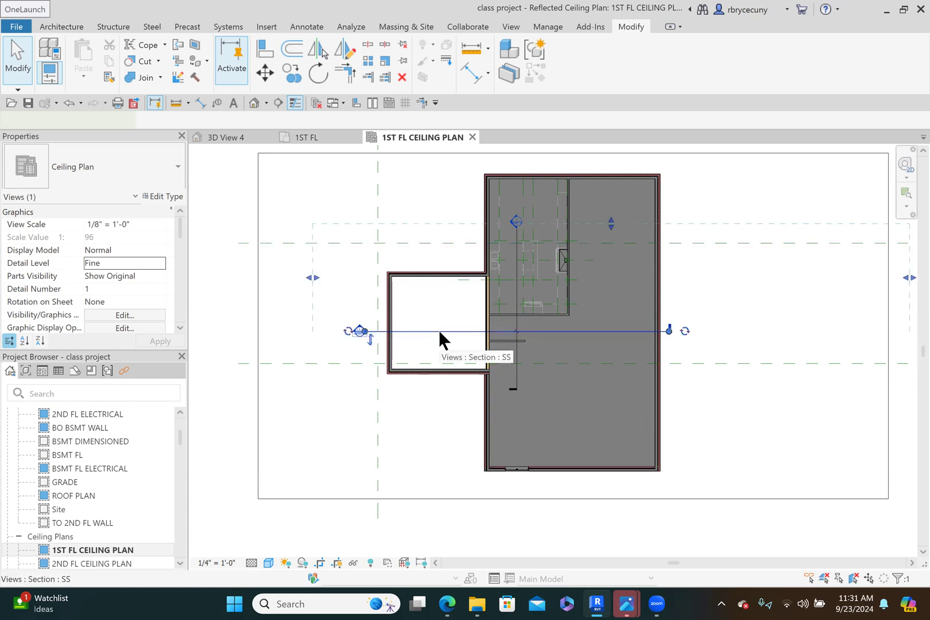
right_click(439, 331)
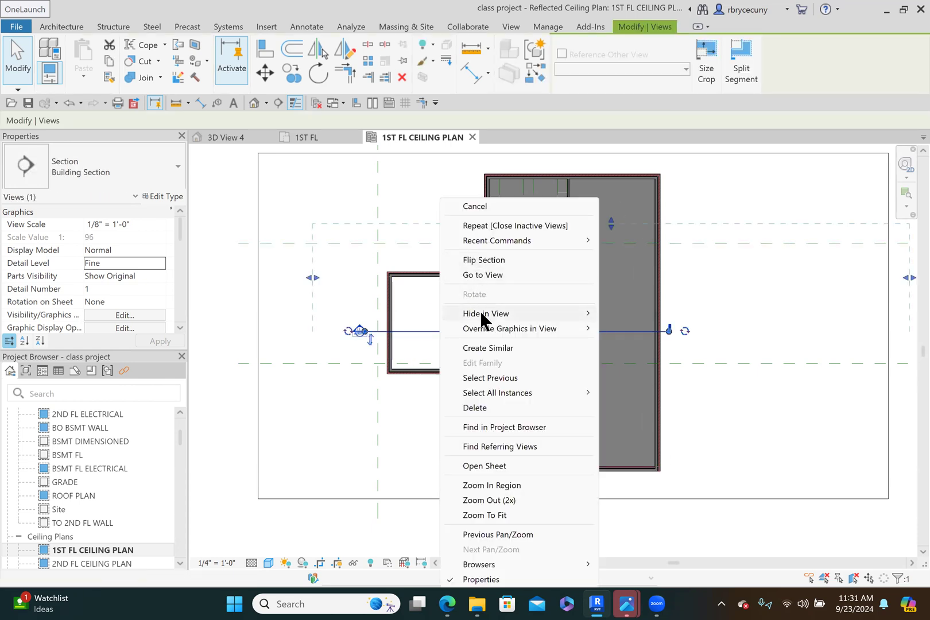
click(473, 275)
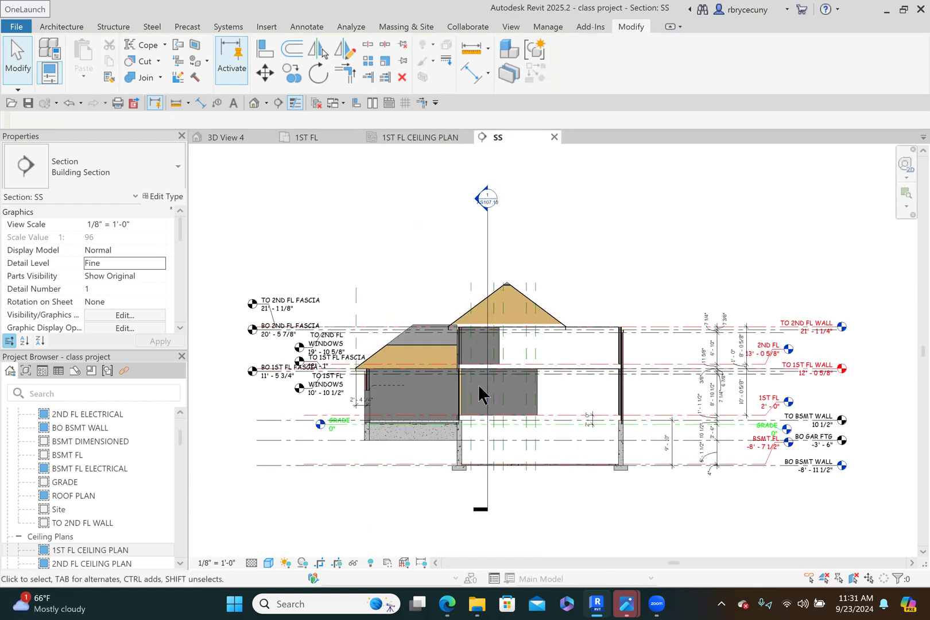
Select the first-floor GWB ceiling in the section and open its boundary for editing in the 1ST FL floor plan.
scroll(468, 346, up, 5)
scroll(468, 345, up, 5)
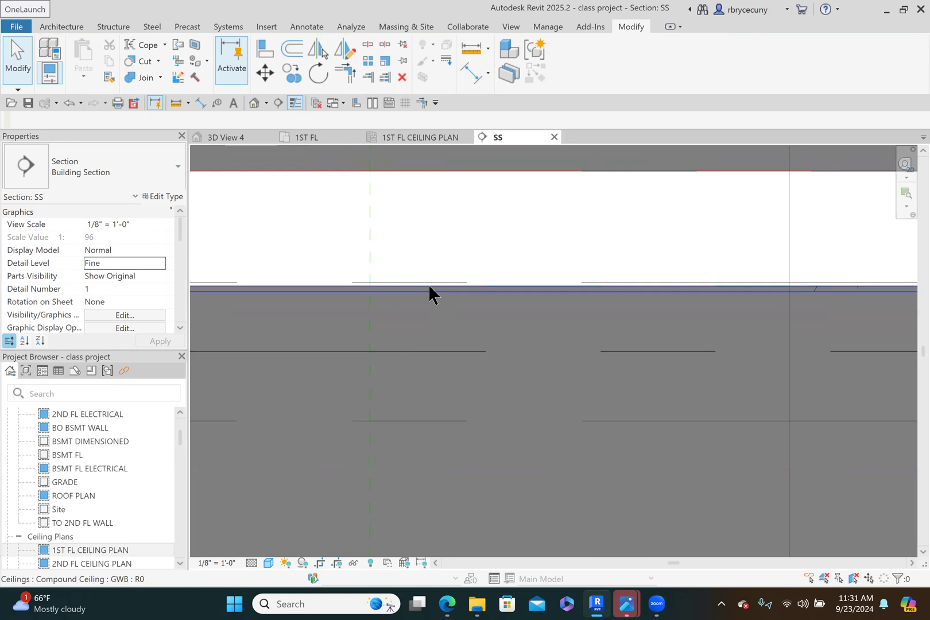
click(430, 290)
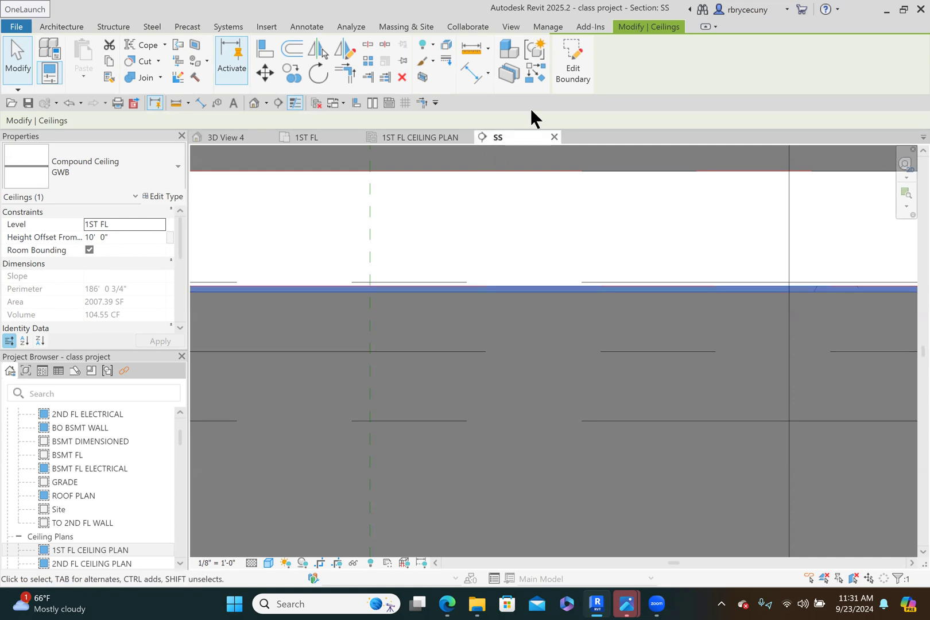
click(575, 73)
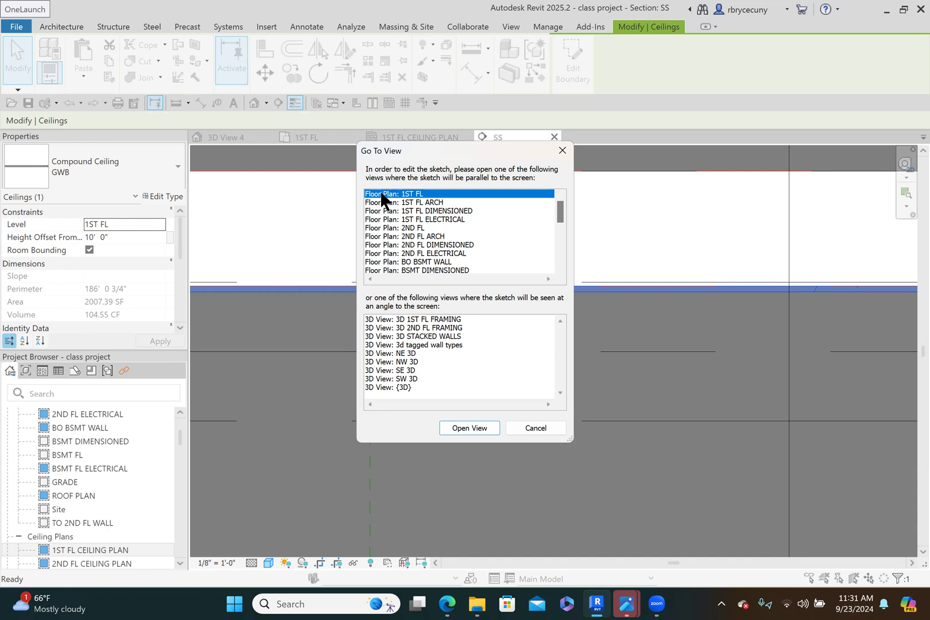
click(465, 427)
middle_drag(555, 333, 519, 252)
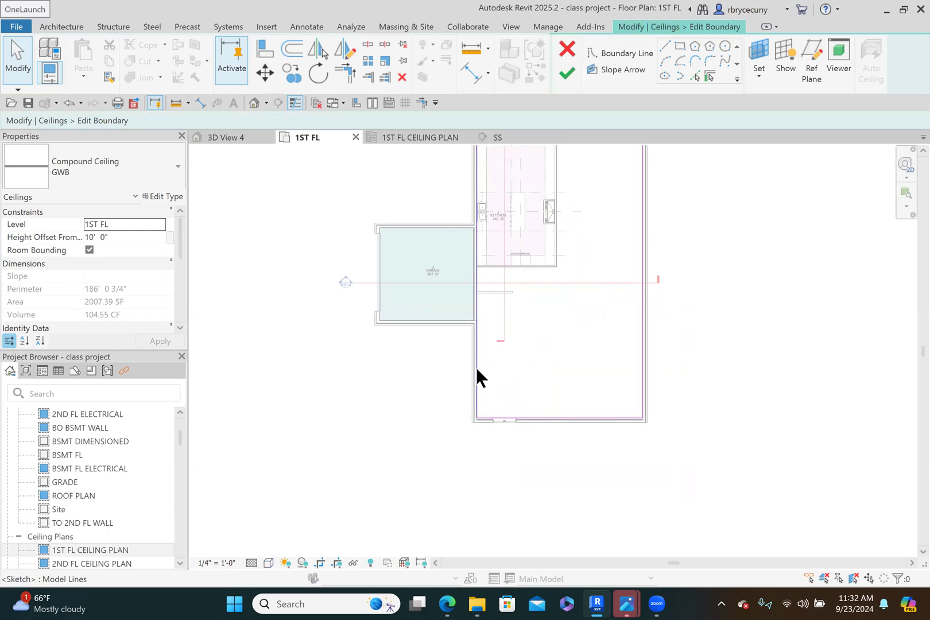
Temporarily isolate the category of the ceiling's sketch lines to examine the boundary, and reset the isolation.
mouse_move(530, 316)
middle_down()
mouse_move(525, 348)
mouse_move(506, 353)
middle_up()
click(457, 386)
click(457, 385)
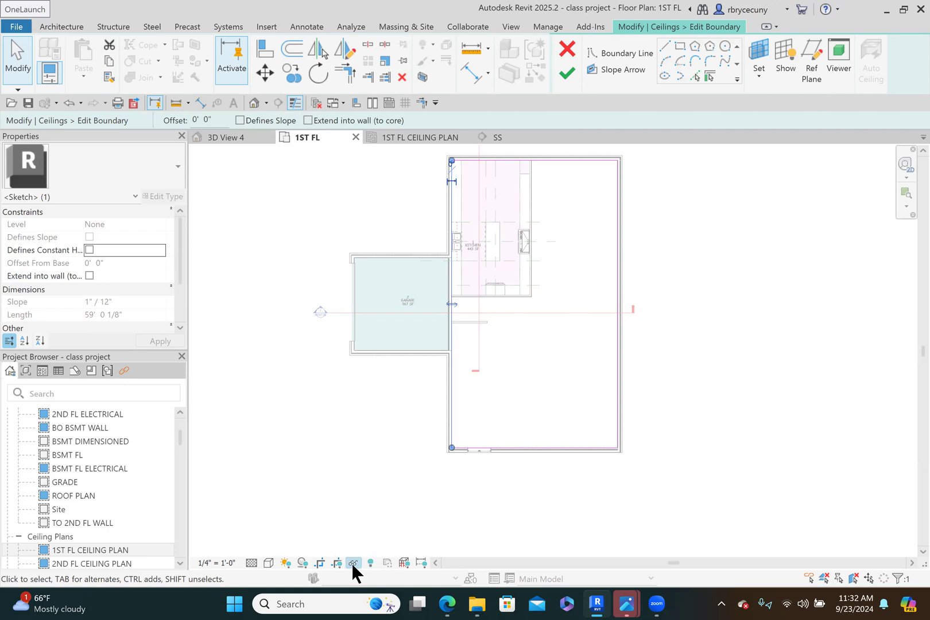
click(352, 562)
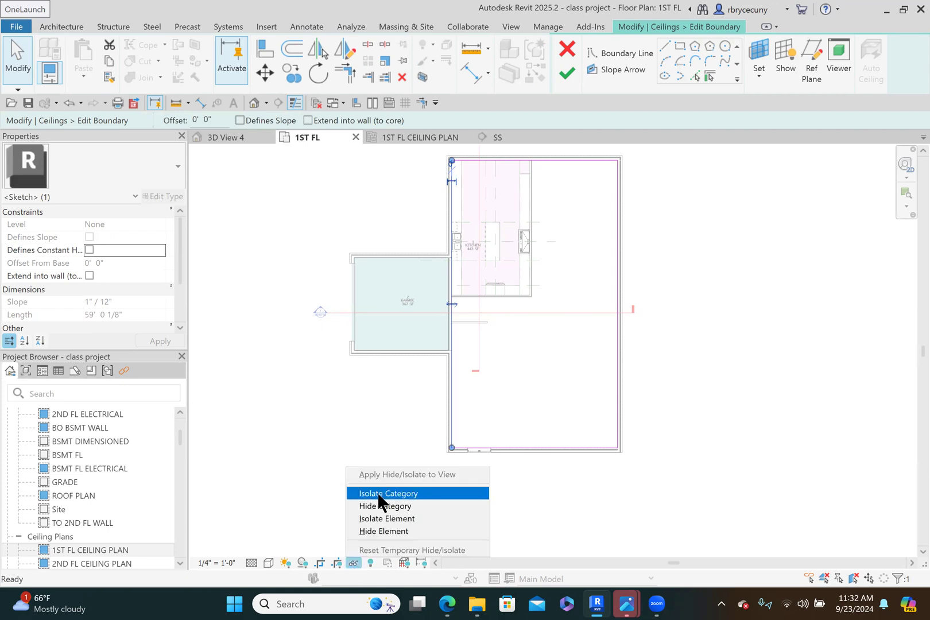
click(379, 493)
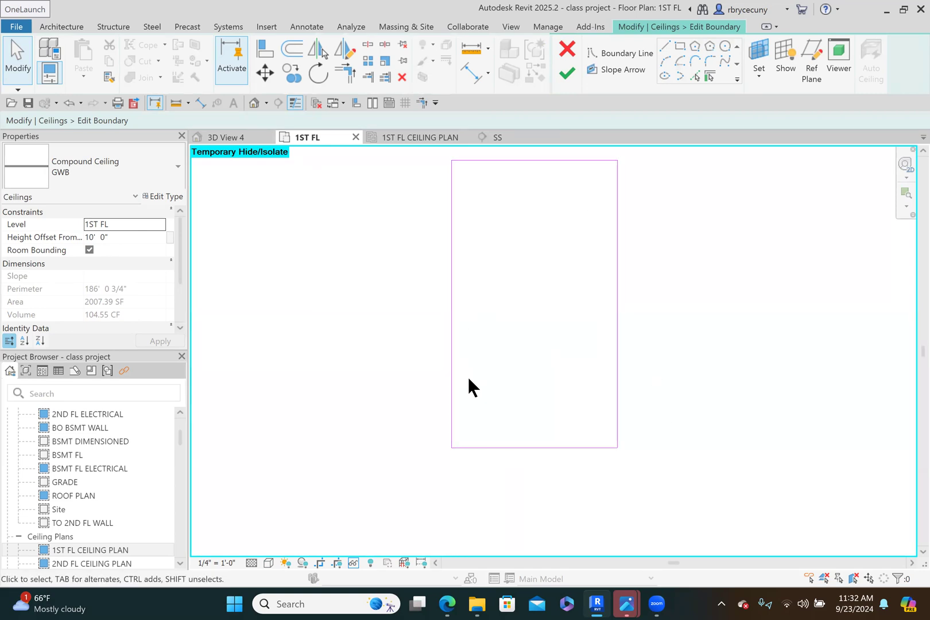
click(354, 562)
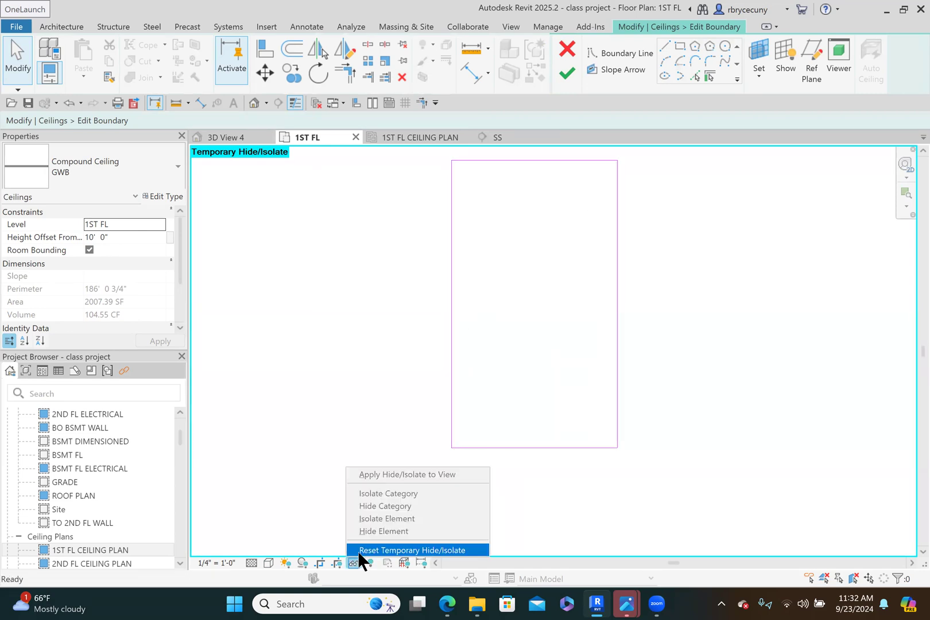
click(358, 550)
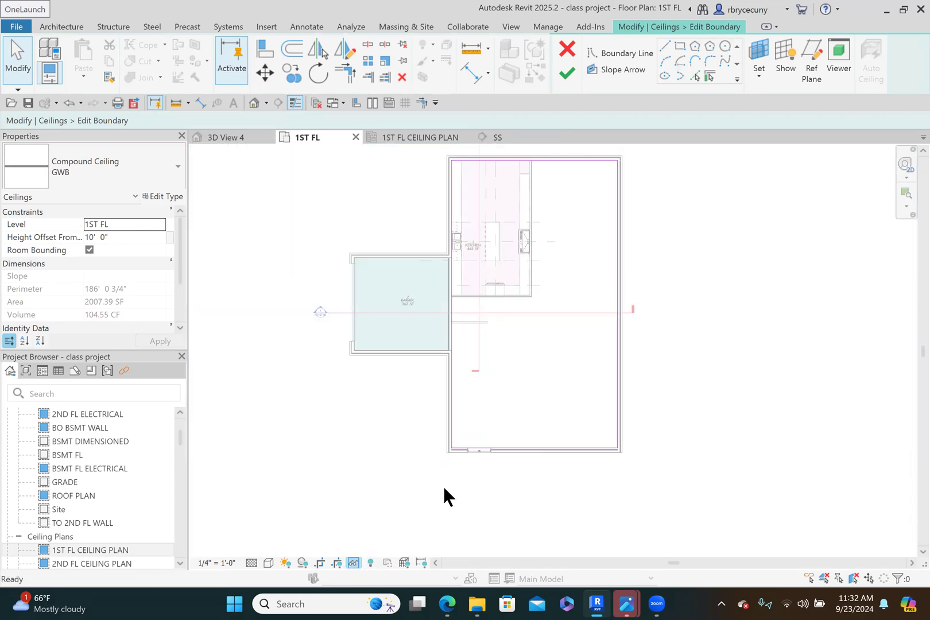
Move the ceiling boundary's lower line up about 33'-4" and align it with the kitchen's lower wall face.
click(509, 448)
drag(512, 366, 506, 287)
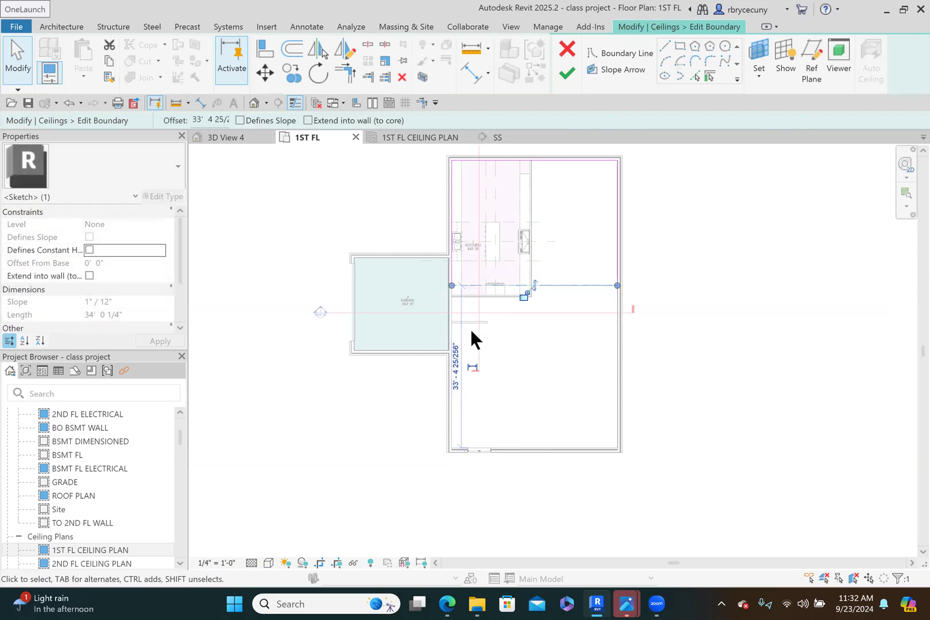
scroll(509, 270, up, 5)
mouse_move(488, 338)
middle_down()
mouse_move(502, 297)
mouse_move(628, 296)
middle_up()
scroll(619, 286, up, 1)
scroll(499, 311, up, 5)
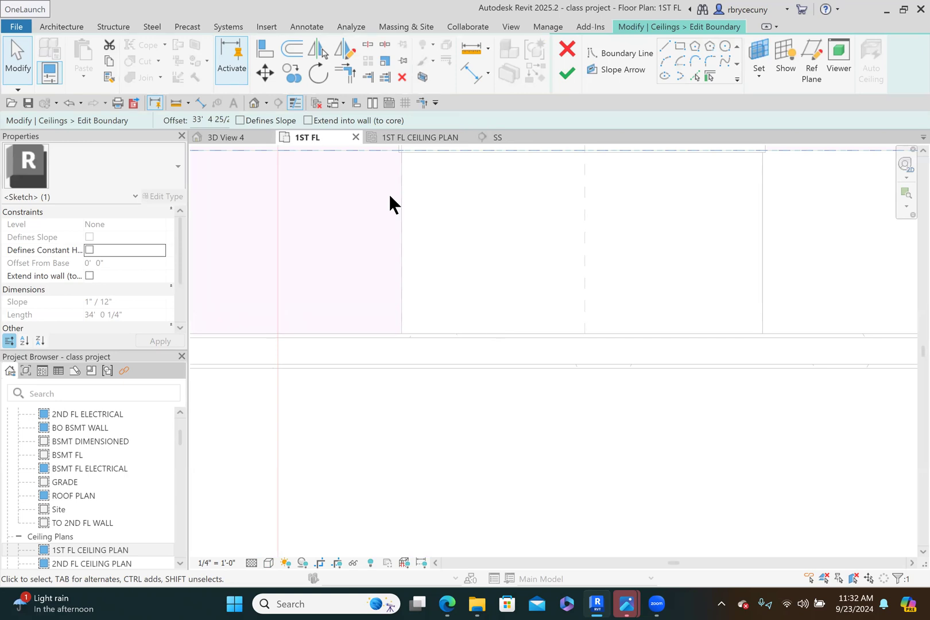
click(265, 53)
key(a)
key(l)
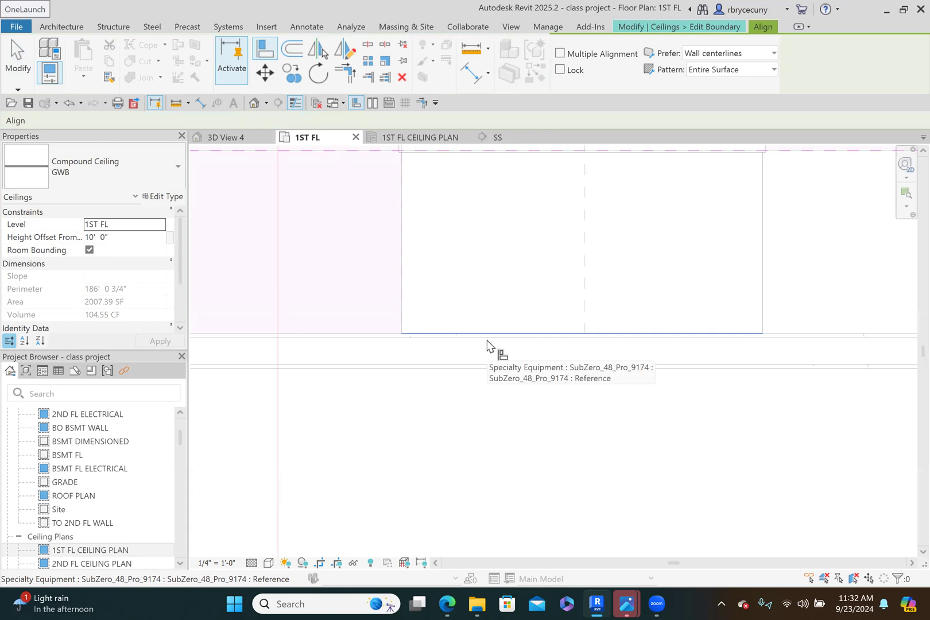
key(Tab)
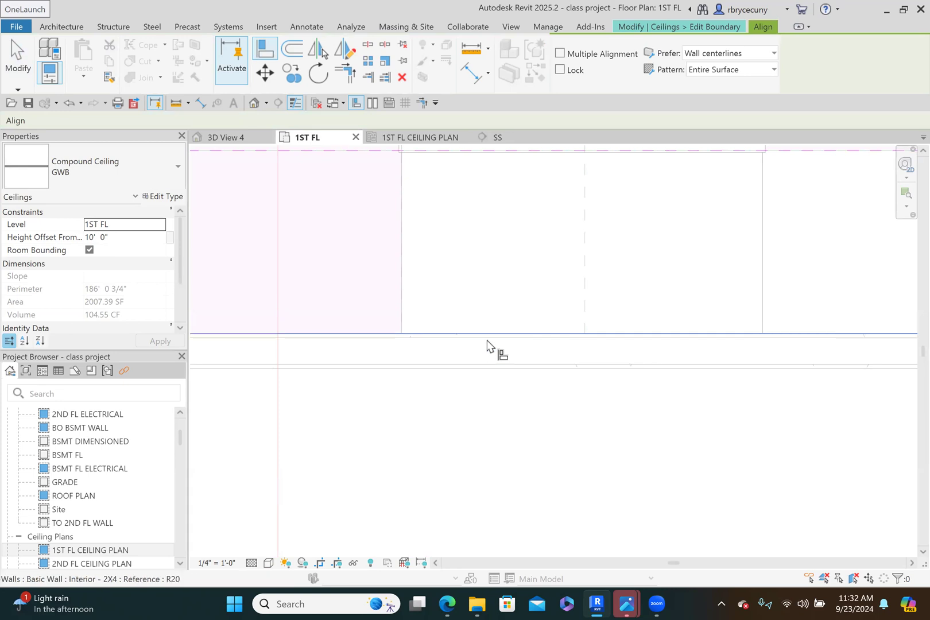
click(487, 343)
key(Tab)
key(Tab)
click(486, 340)
scroll(488, 346, down, 3)
click(470, 254)
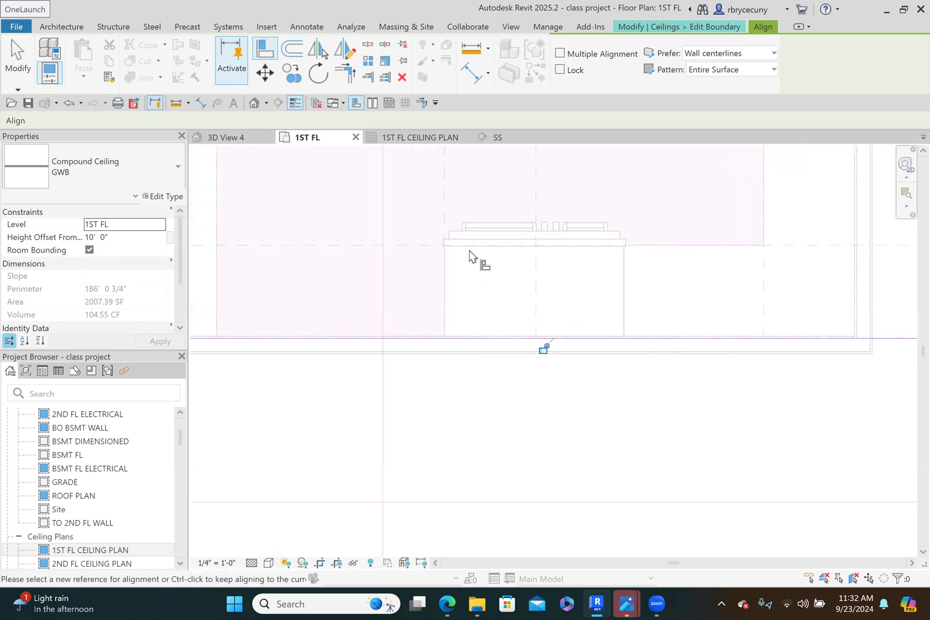
Align the ceiling boundary's right line with the face of the kitchen's right interior wall.
scroll(515, 326, down, 6)
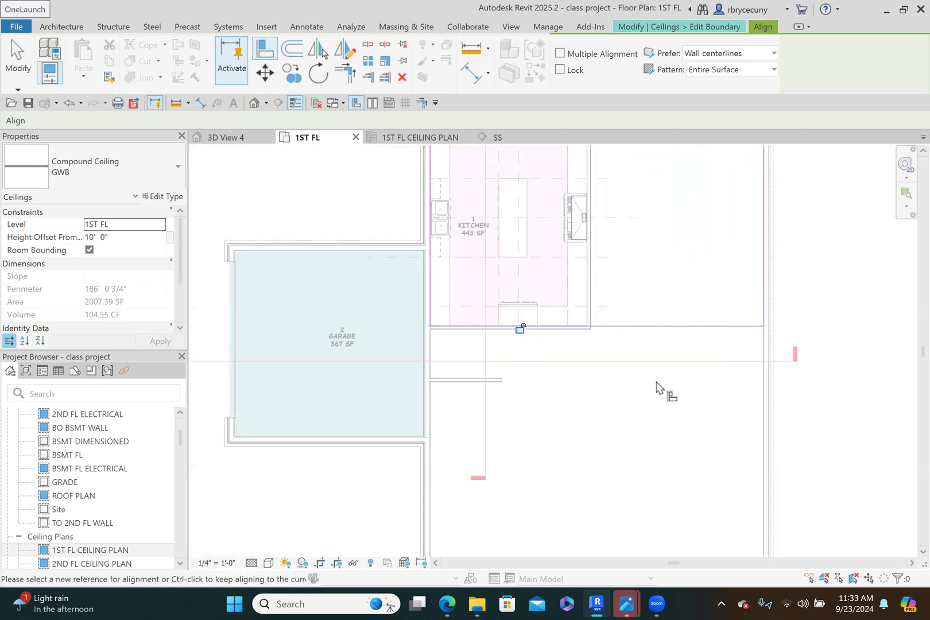
scroll(600, 307, up, 4)
scroll(643, 278, up, 1)
key(Tab)
key(Tab)
key(Tab)
key(Tab)
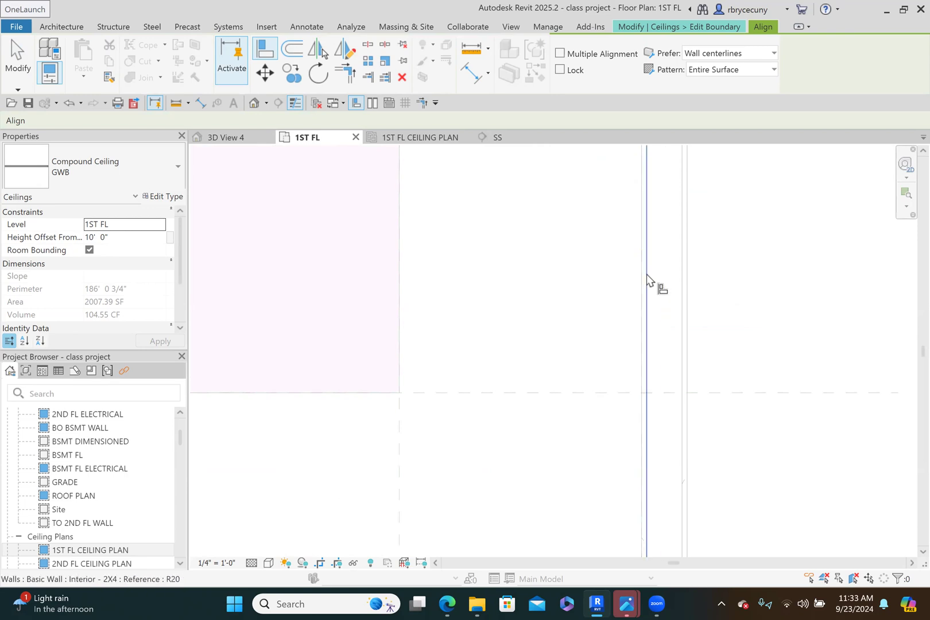
scroll(647, 278, down, 4)
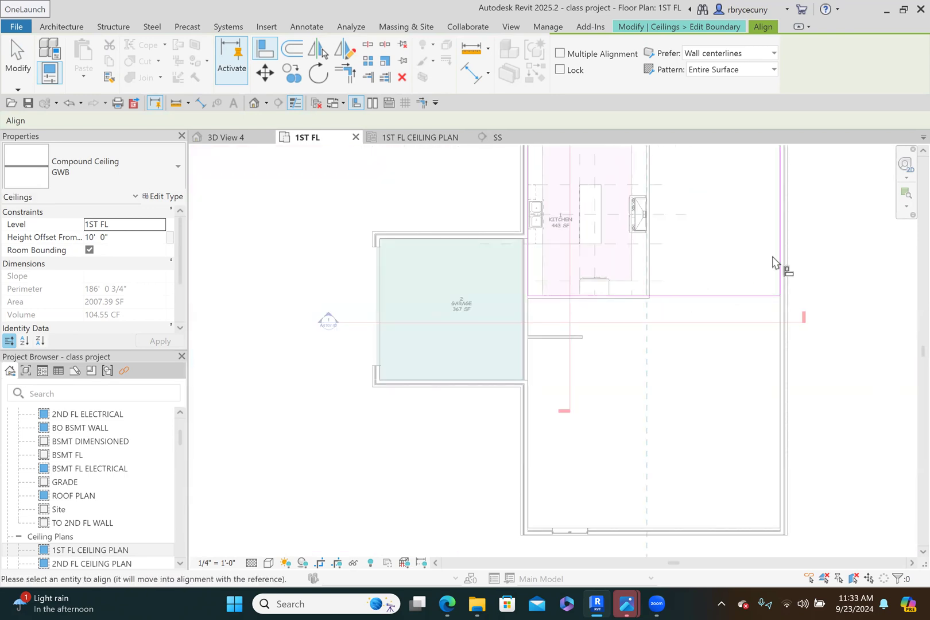
middle_drag(693, 274, 690, 355)
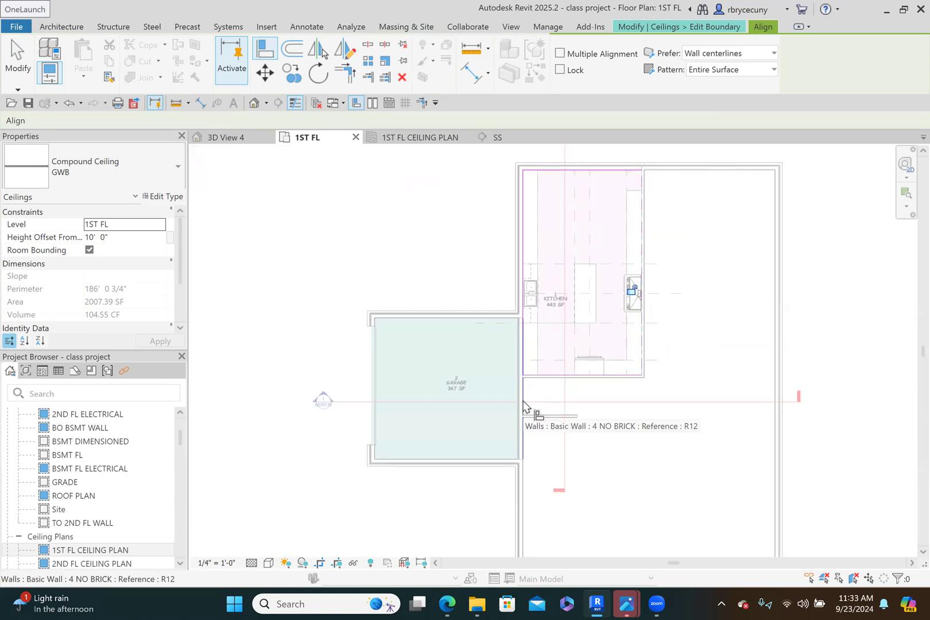
key(Escape)
key(Escape)
Temporarily isolate the sketch line category to check that the kitchen ceiling boundary is a closed rectangle.
click(544, 377)
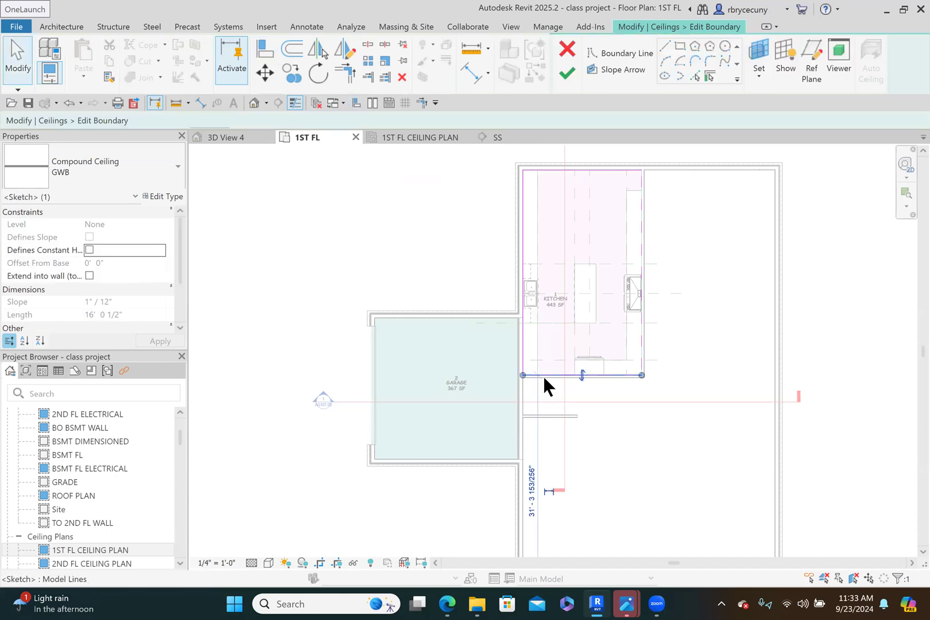
click(353, 564)
click(369, 493)
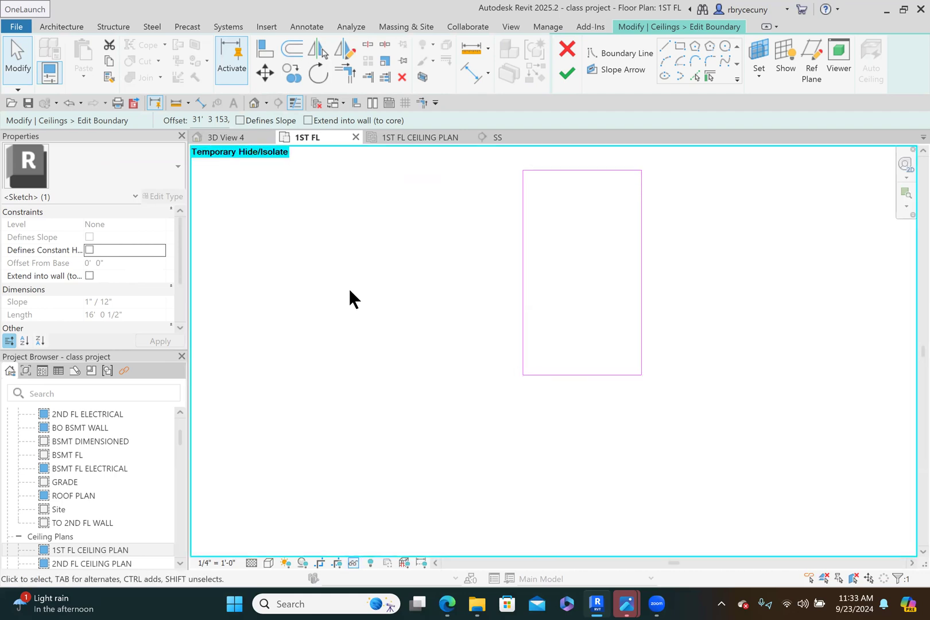
click(385, 271)
scroll(384, 271, down, 3)
scroll(471, 213, up, 3)
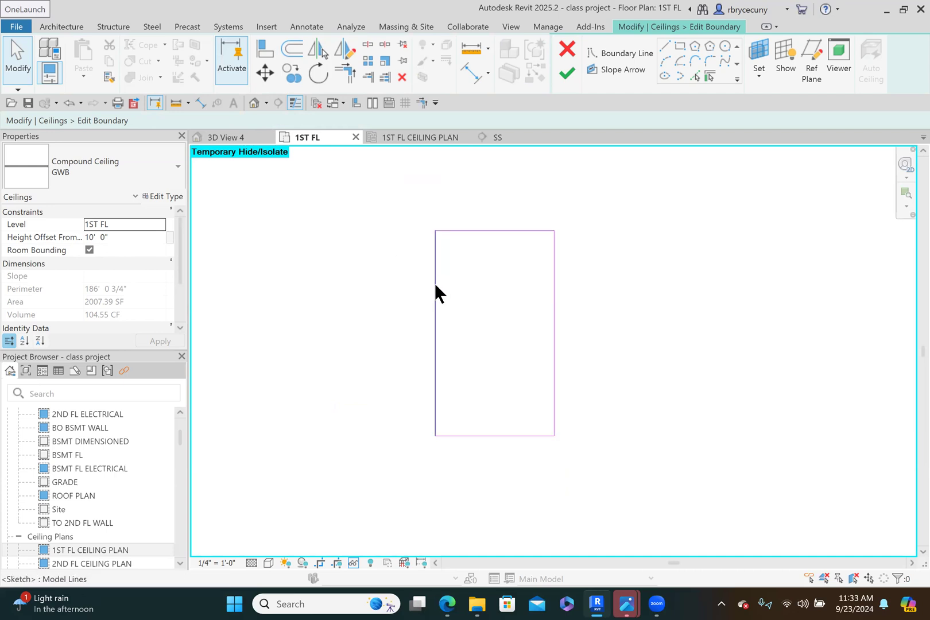
Try to finish the ceiling boundary edit, cancel it, and reset the temporary isolation.
click(565, 76)
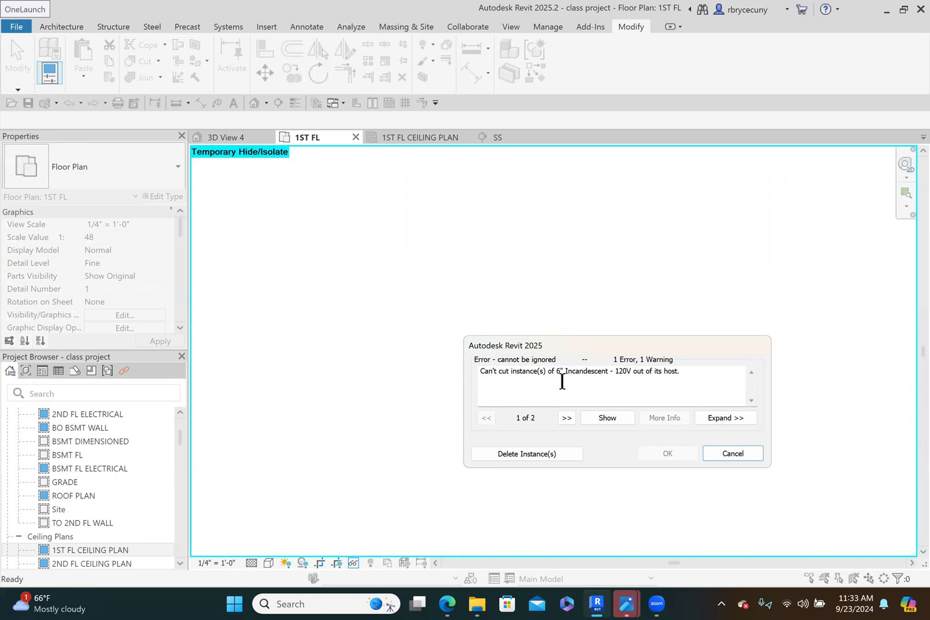
click(721, 451)
scroll(511, 344, down, 2)
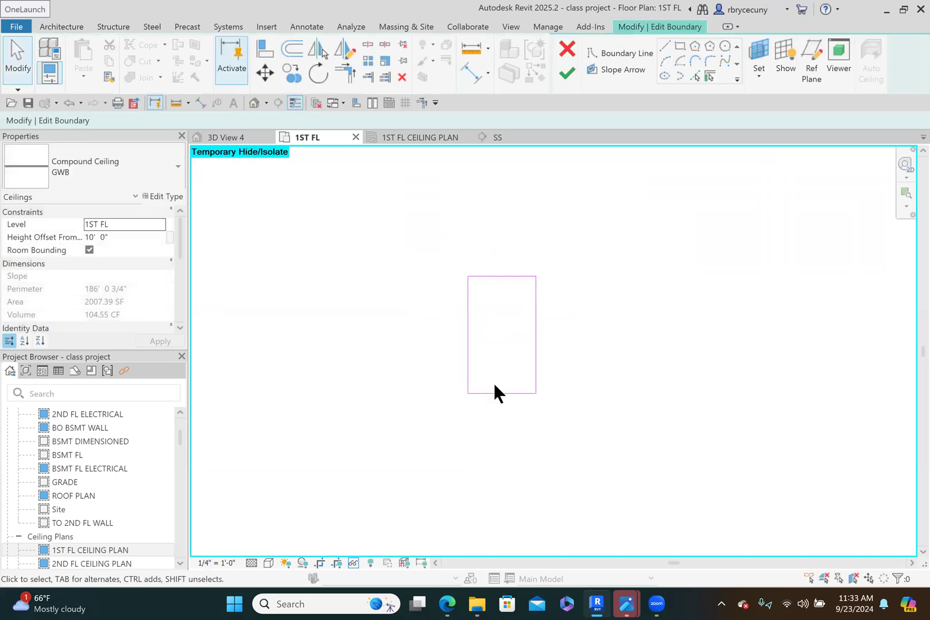
click(354, 563)
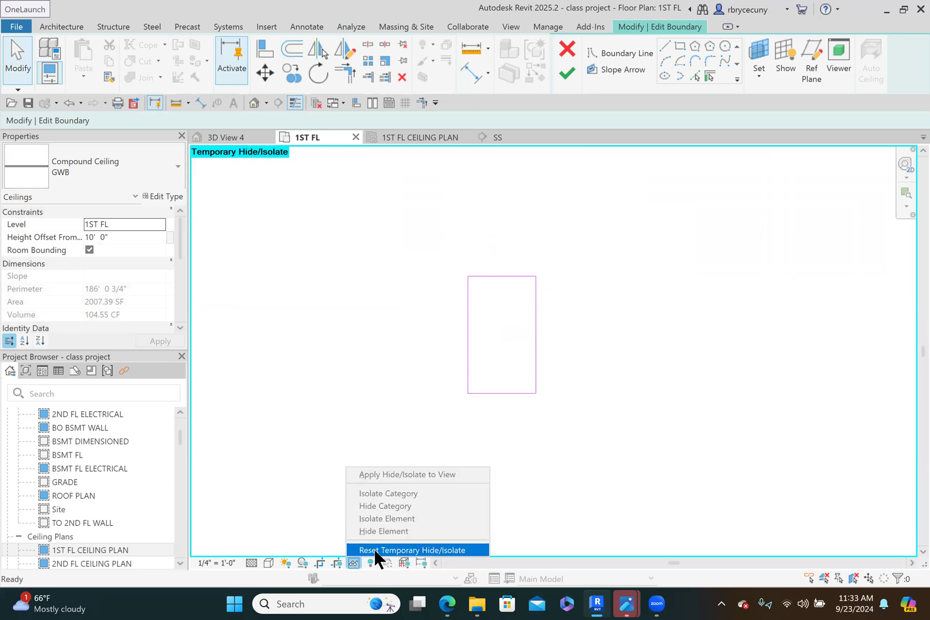
click(376, 550)
scroll(477, 356, up, 4)
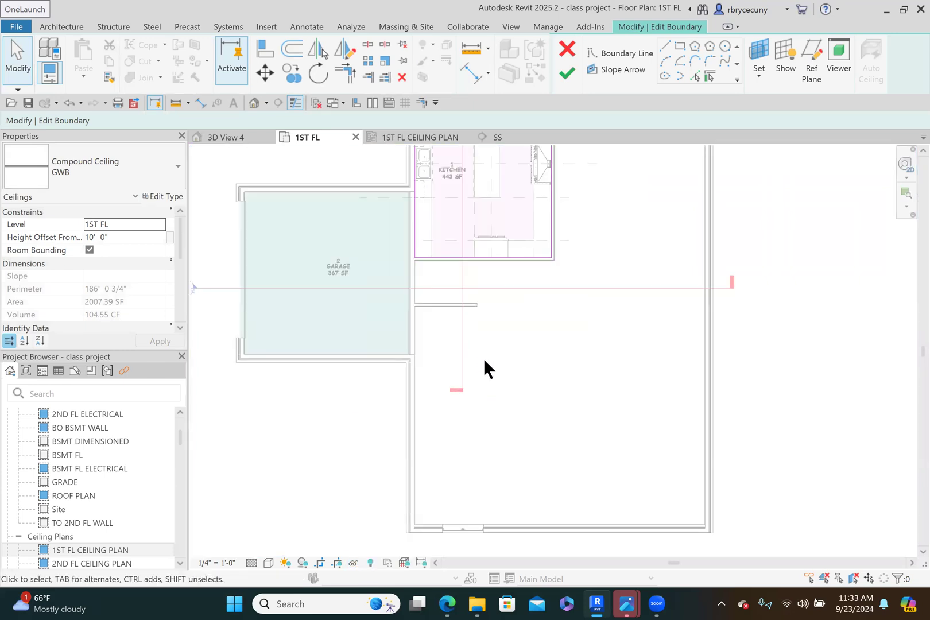
scroll(495, 362, down, 3)
middle_drag(553, 357, 521, 362)
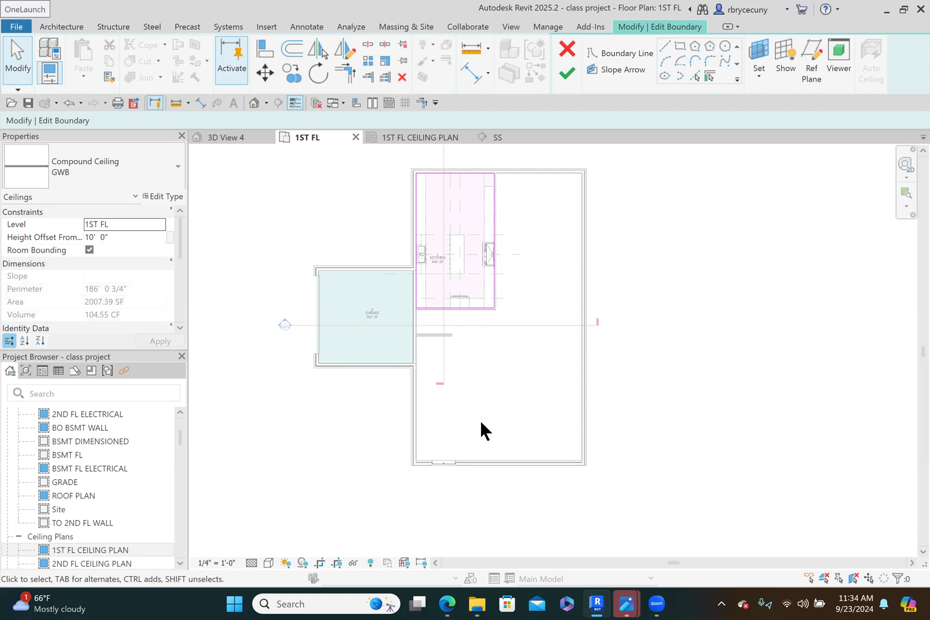
Reveal the hidden elements in the first-floor plan to look for the light fixtures, and turn the reveal mode off.
click(370, 562)
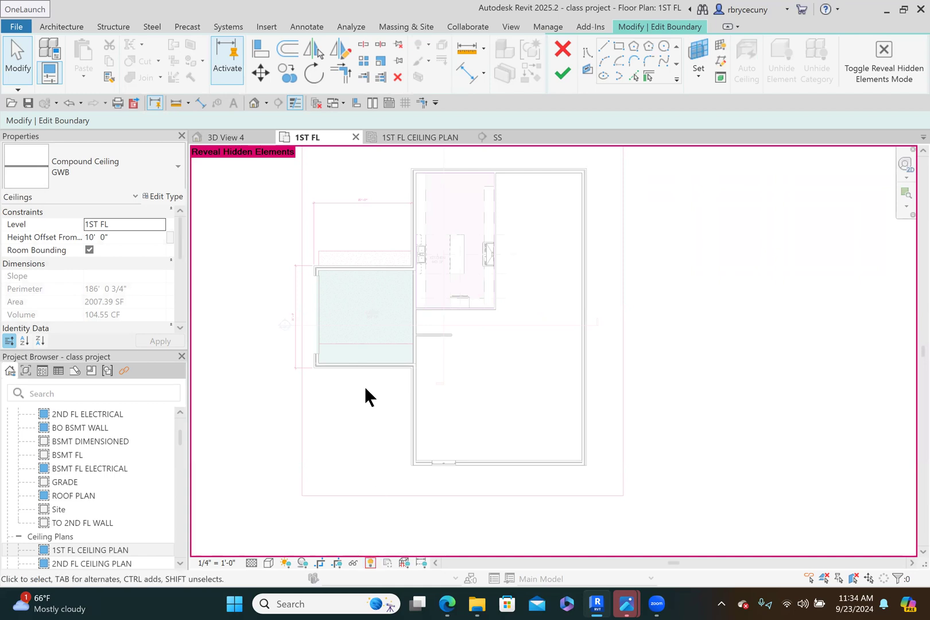
scroll(366, 393, down, 4)
scroll(366, 395, up, 5)
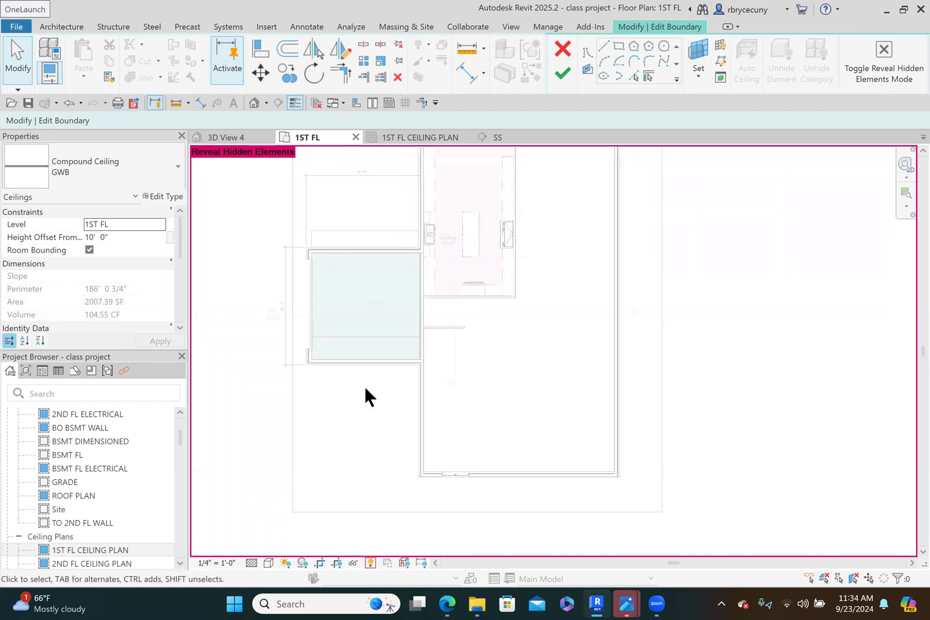
click(370, 563)
Finish the ceiling boundary edit and delete the 6" Incandescent - 120V instances that cannot cut the ceiling.
click(565, 72)
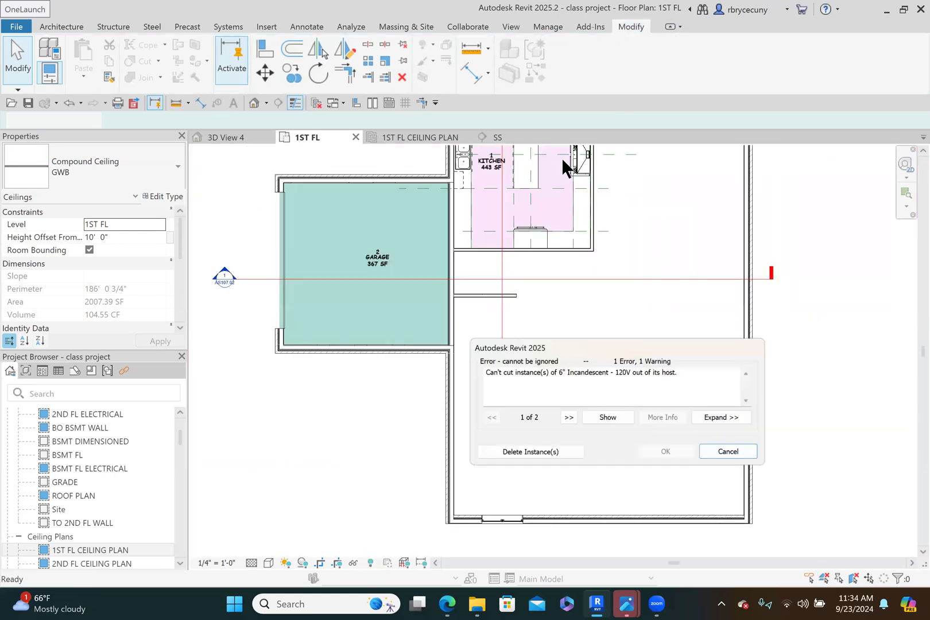
click(507, 454)
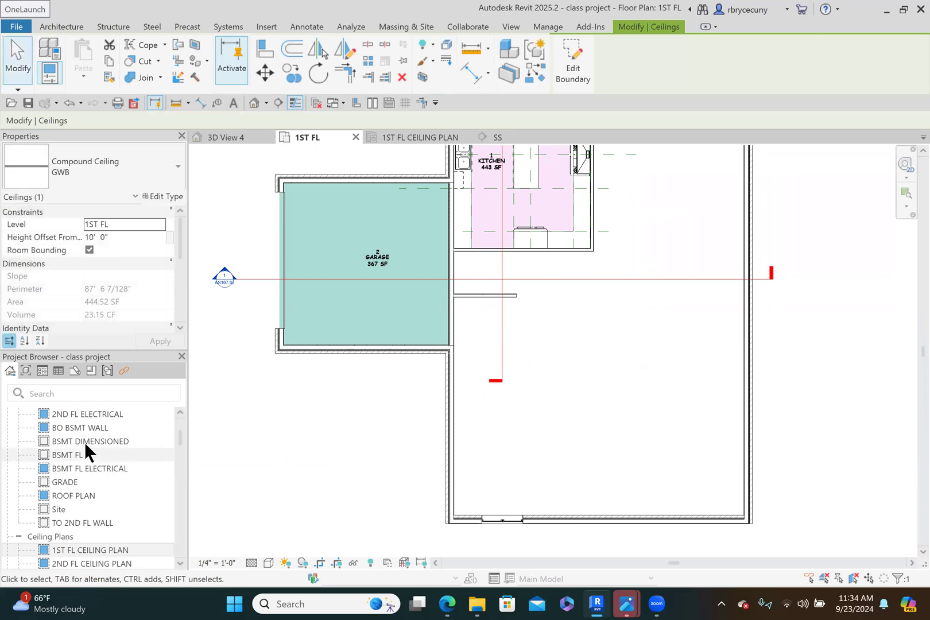
Open the 1ST FL CEILING PLAN view and check the reduced GWB ceiling over the kitchen.
click(109, 547)
double_click(109, 548)
click(514, 254)
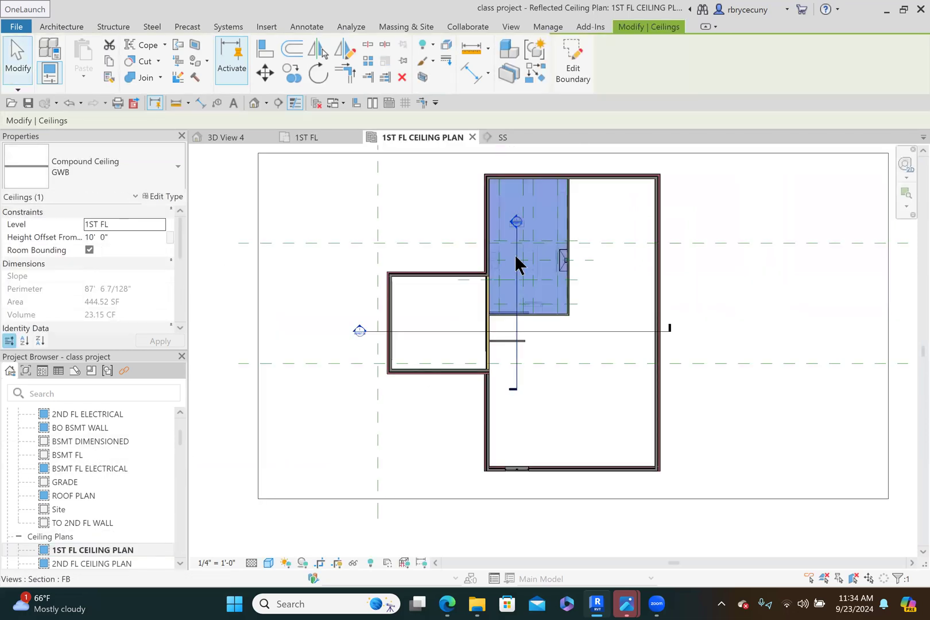
scroll(595, 345, up, 3)
middle_drag(595, 344, 506, 396)
scroll(427, 284, down, 2)
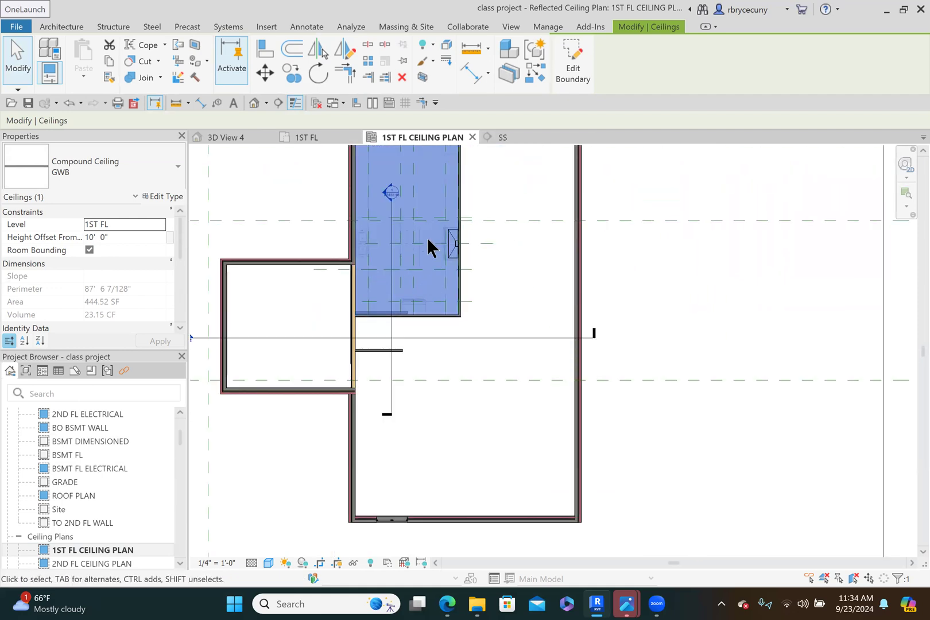
middle_drag(414, 311, 407, 357)
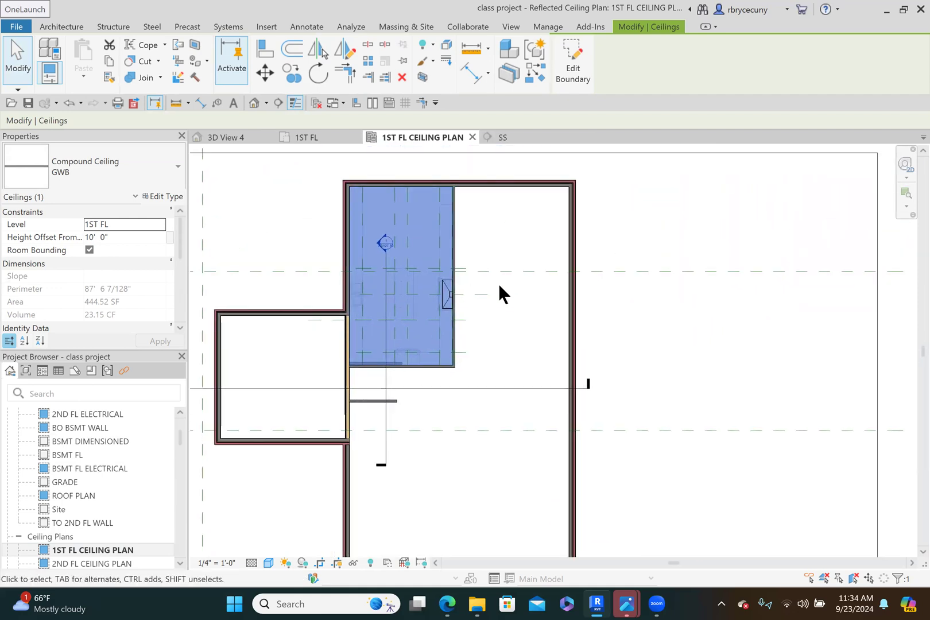
middle_drag(498, 293, 479, 253)
middle_drag(527, 402, 515, 358)
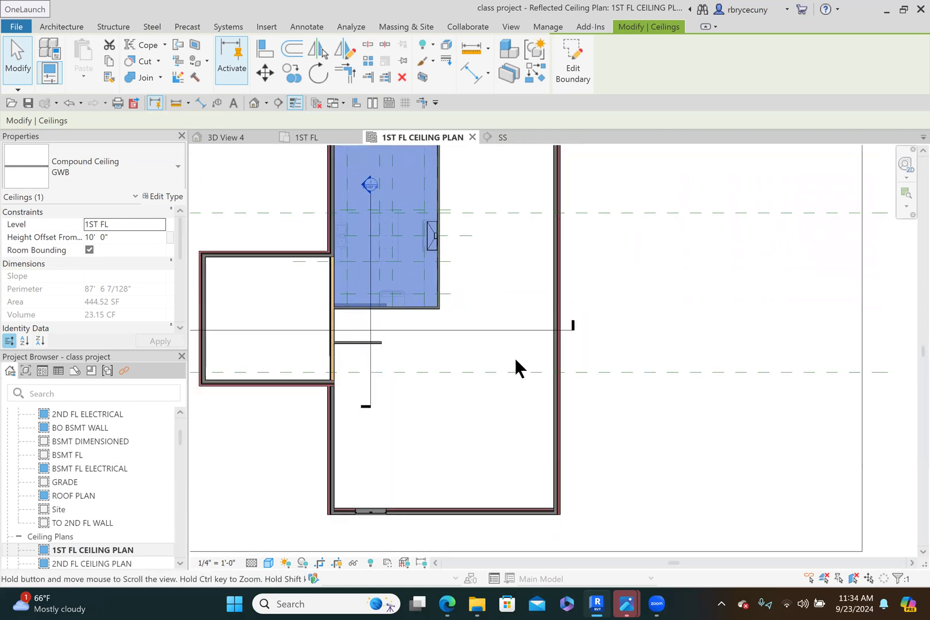
Undo the finished ceiling boundary edit, try to finish the sketch again, and cancel the resulting error.
click(67, 101)
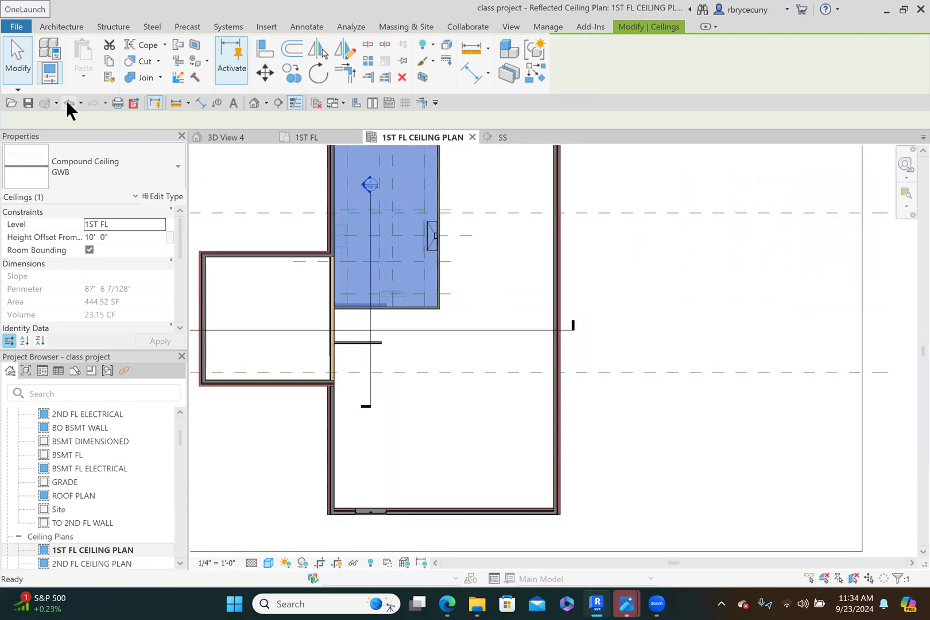
scroll(402, 274, down, 3)
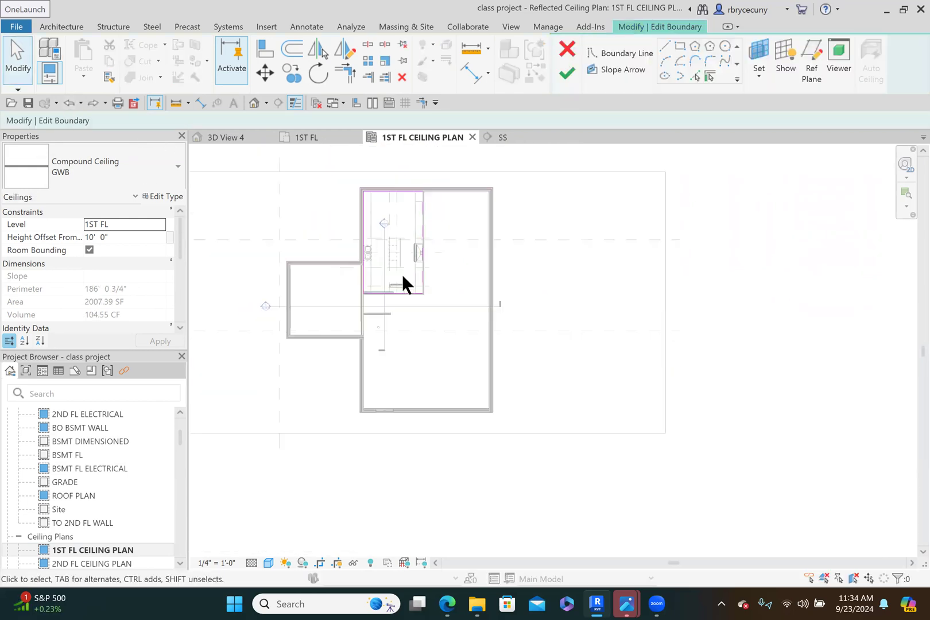
scroll(421, 361, up, 2)
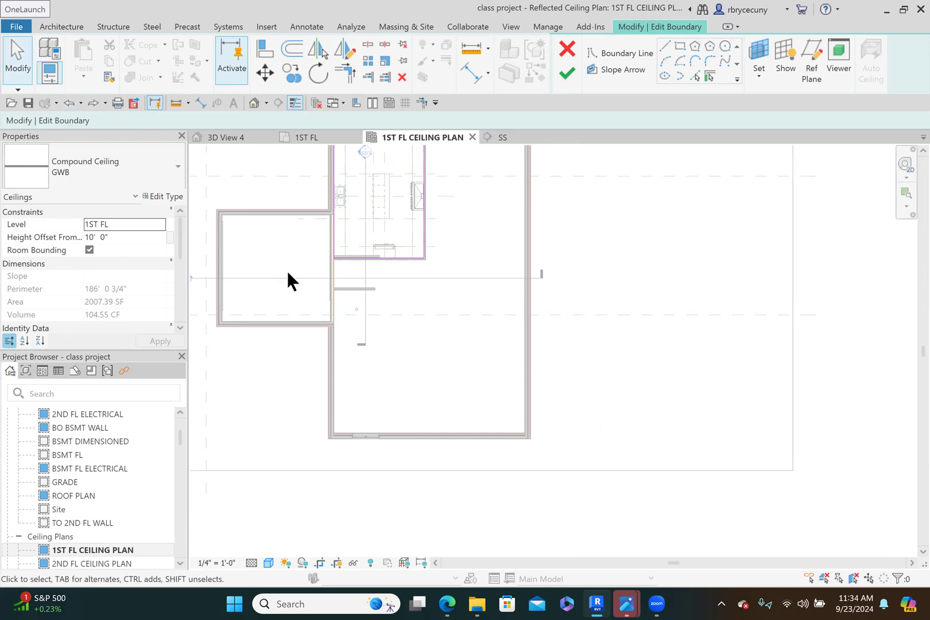
click(568, 73)
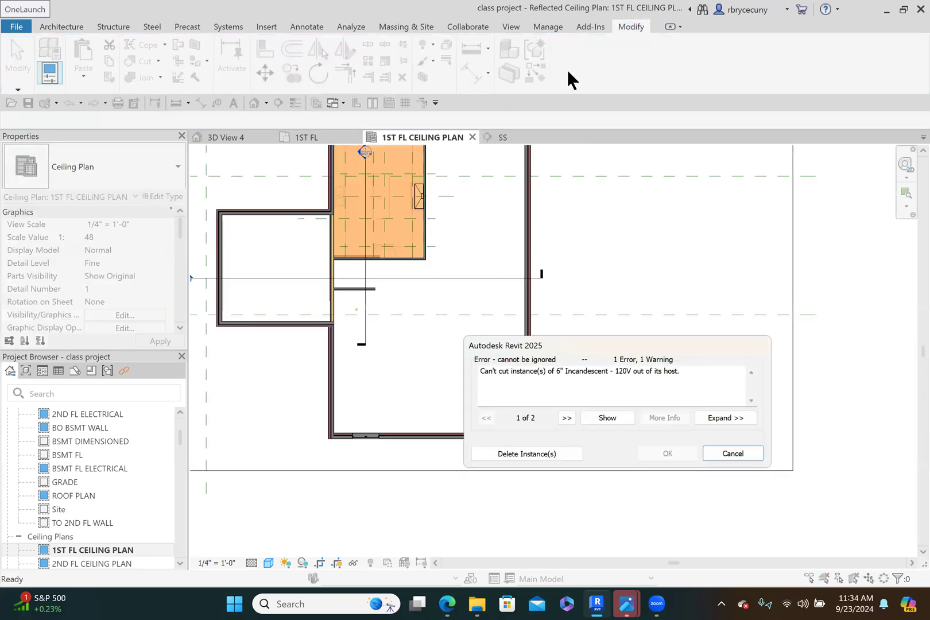
click(729, 453)
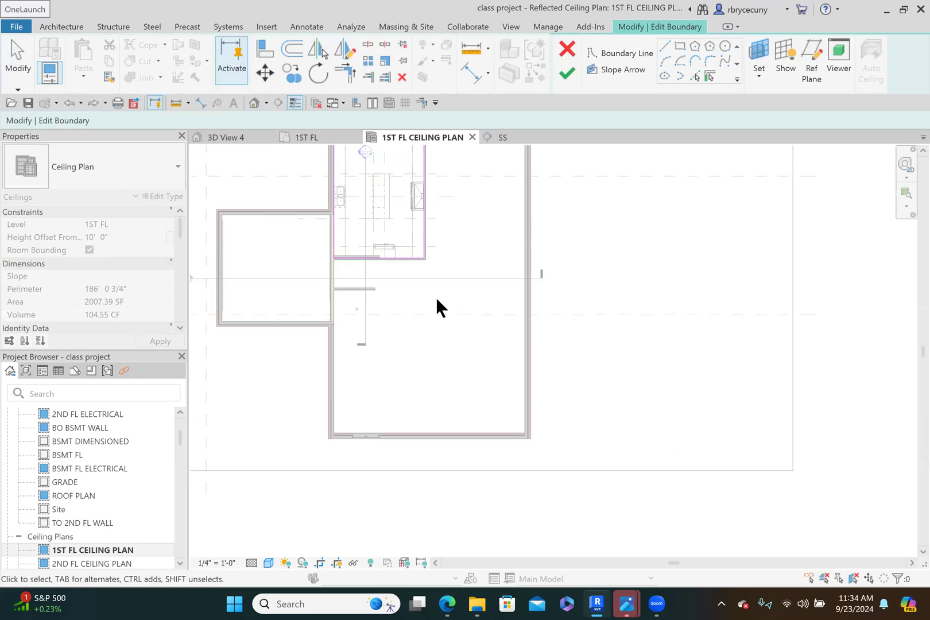
Check the ceiling plan for hidden elements, finish the ceiling boundary edit, and delete the 6" Incandescent - 120V instances that cannot cut the ceiling.
scroll(436, 297, down, 2)
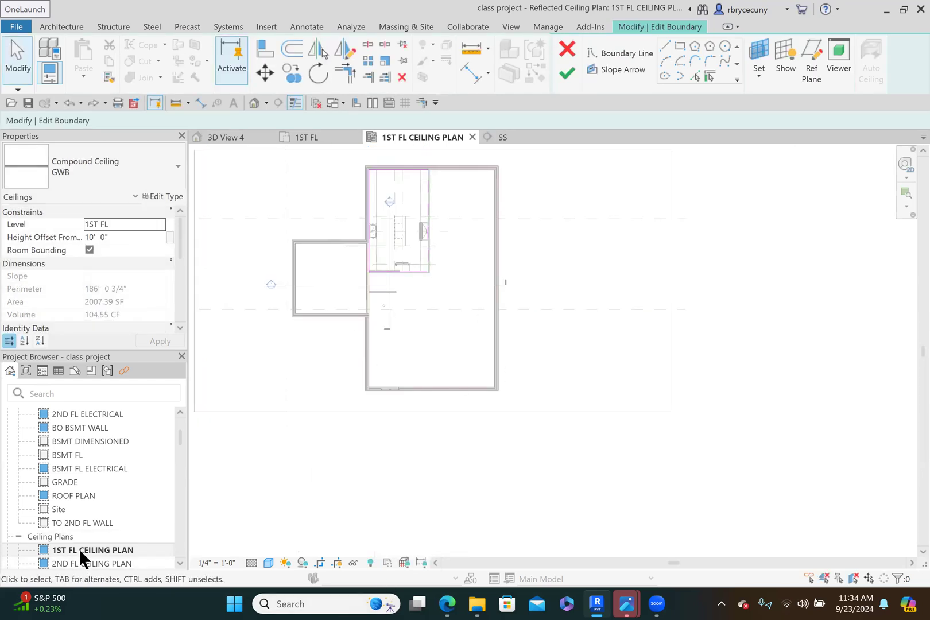
click(365, 565)
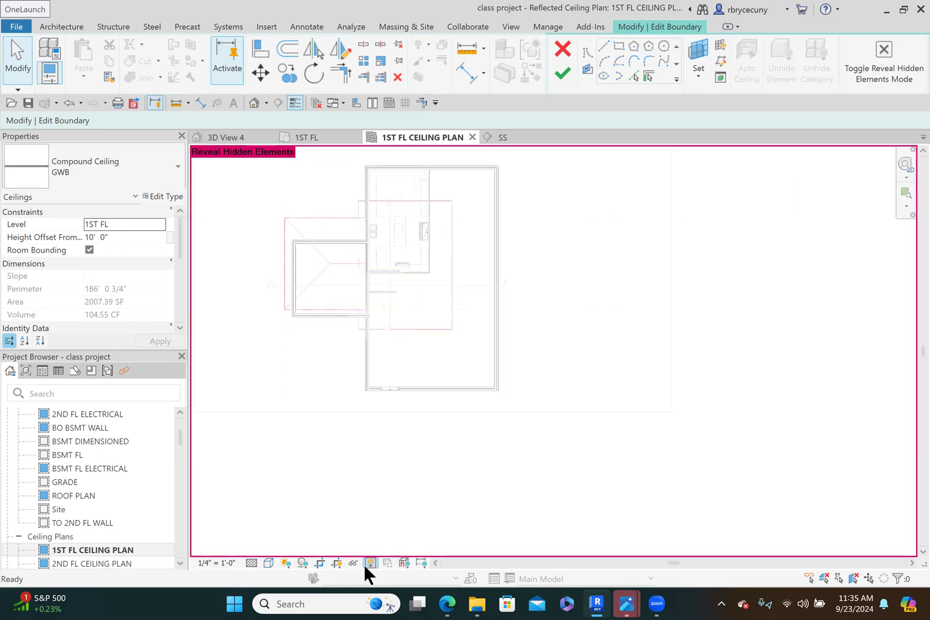
click(365, 565)
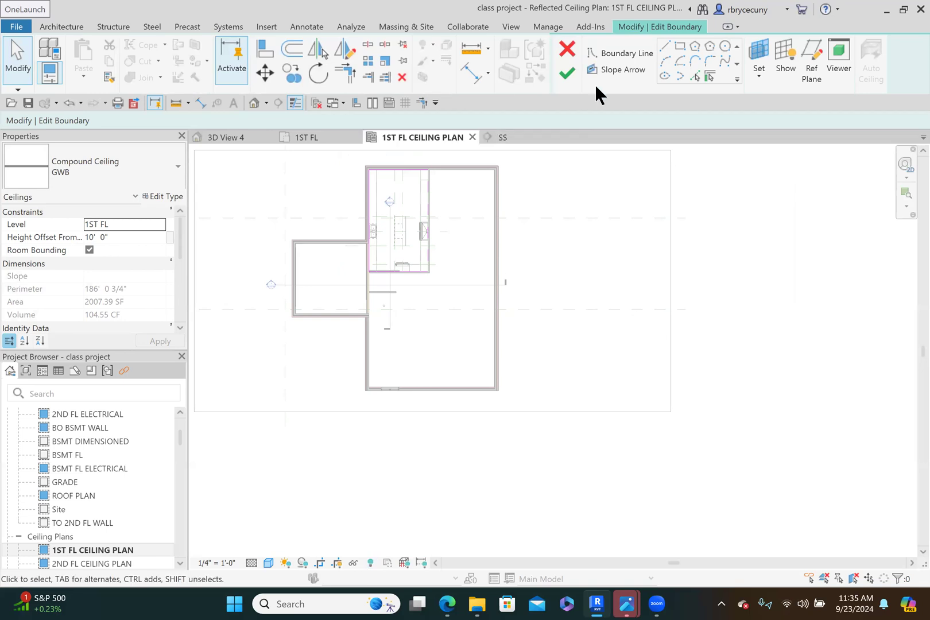
click(566, 73)
click(525, 449)
Change the kitchen ceiling's type to Compound Ceiling 2' x 2' ACT System.
click(400, 217)
scroll(398, 270, up, 4)
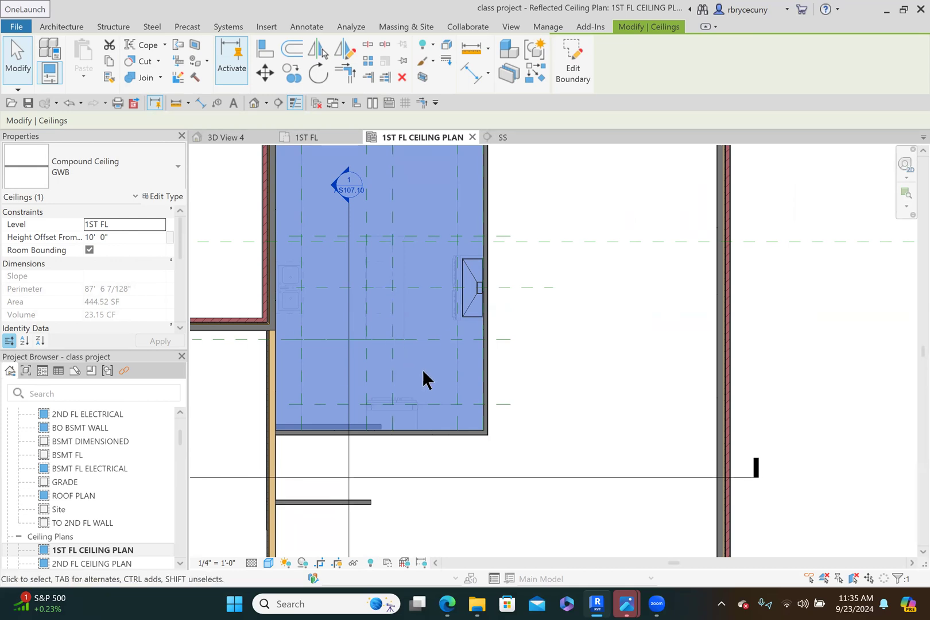
click(70, 169)
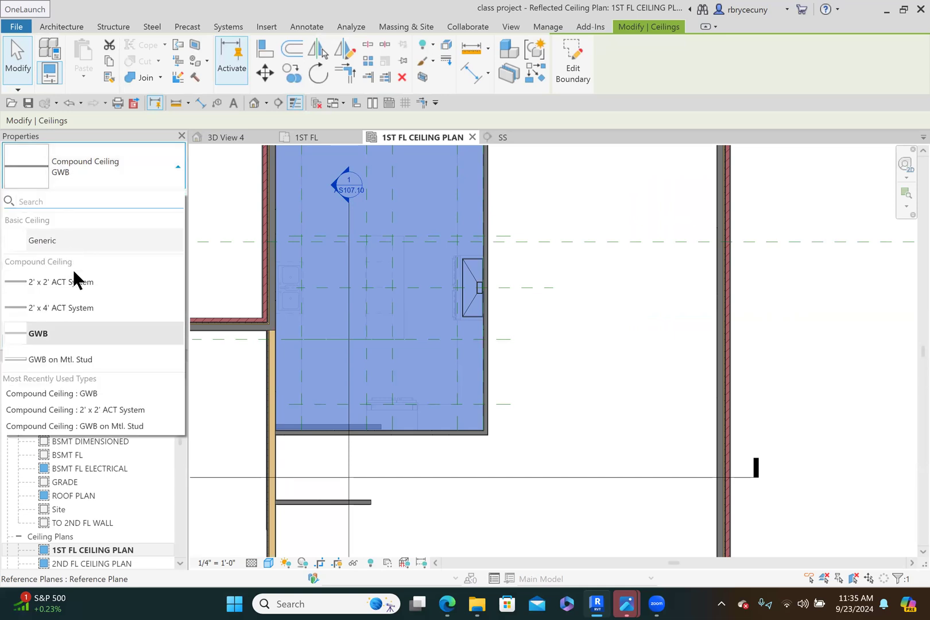
click(63, 282)
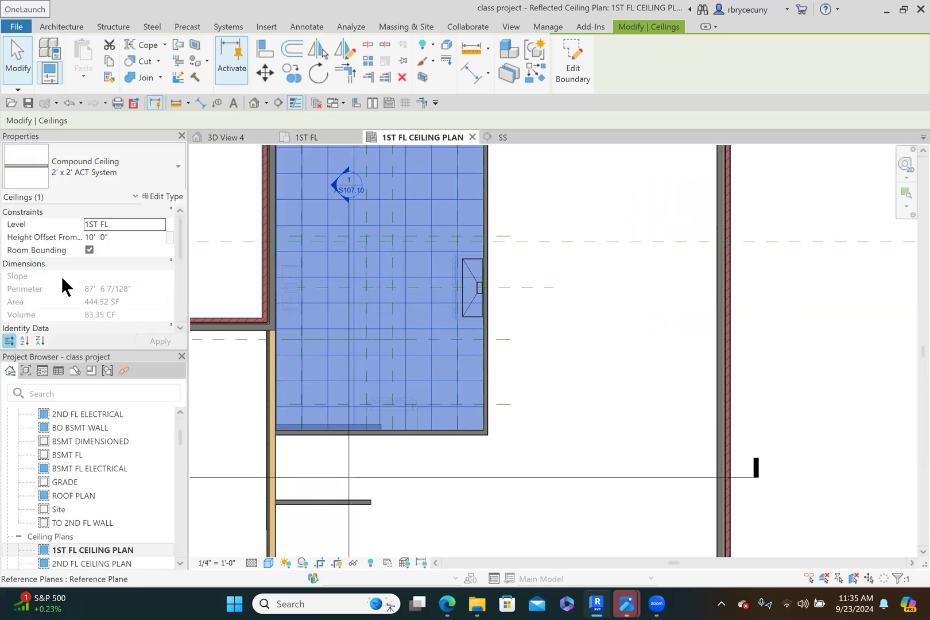
click(563, 364)
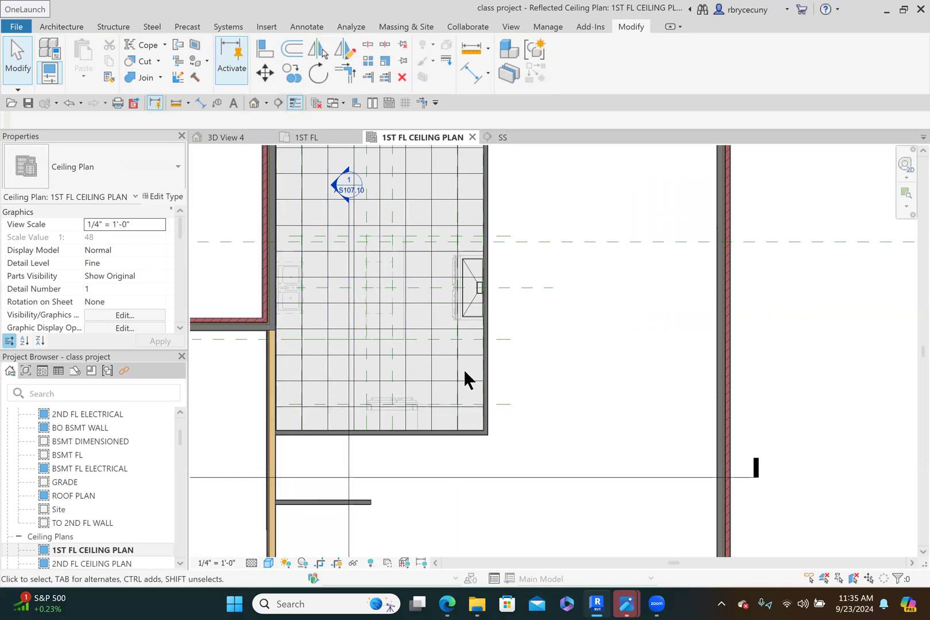
Start placing a component and choose the Downlight - Recessed Can family in type 6" Incandescent - 120V.
scroll(369, 441, down, 2)
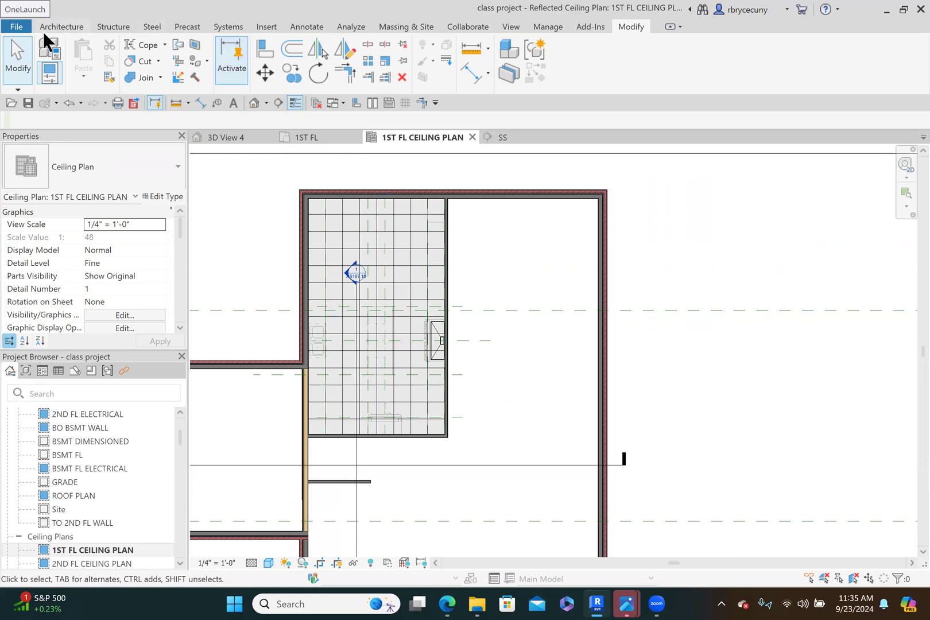
click(59, 27)
click(156, 52)
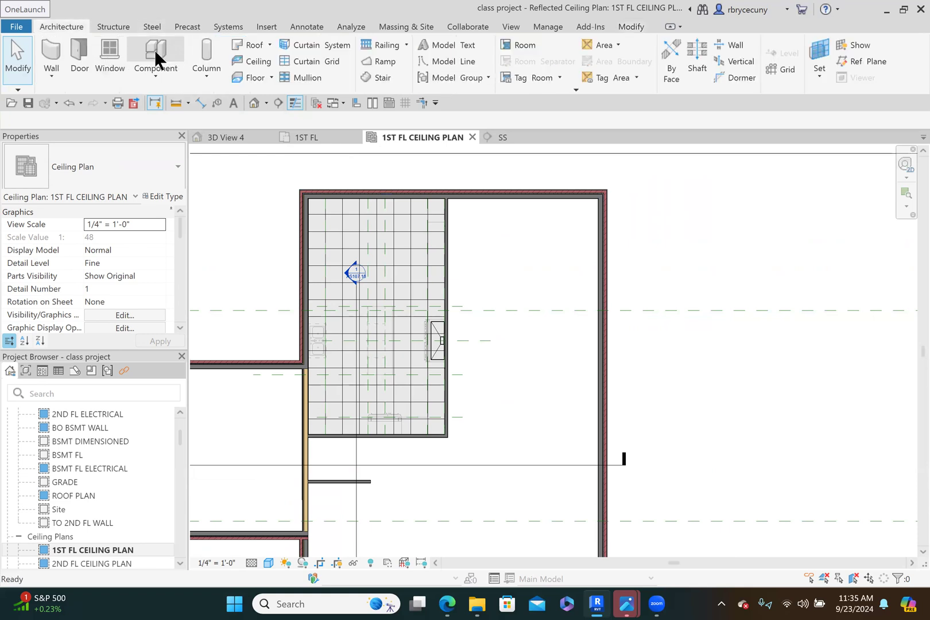
click(90, 163)
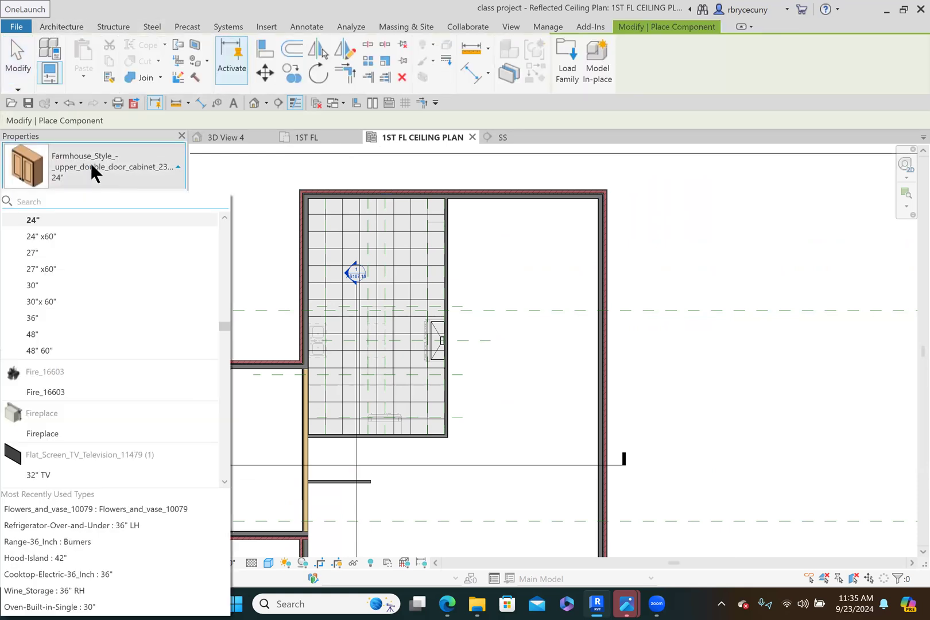
text(l)
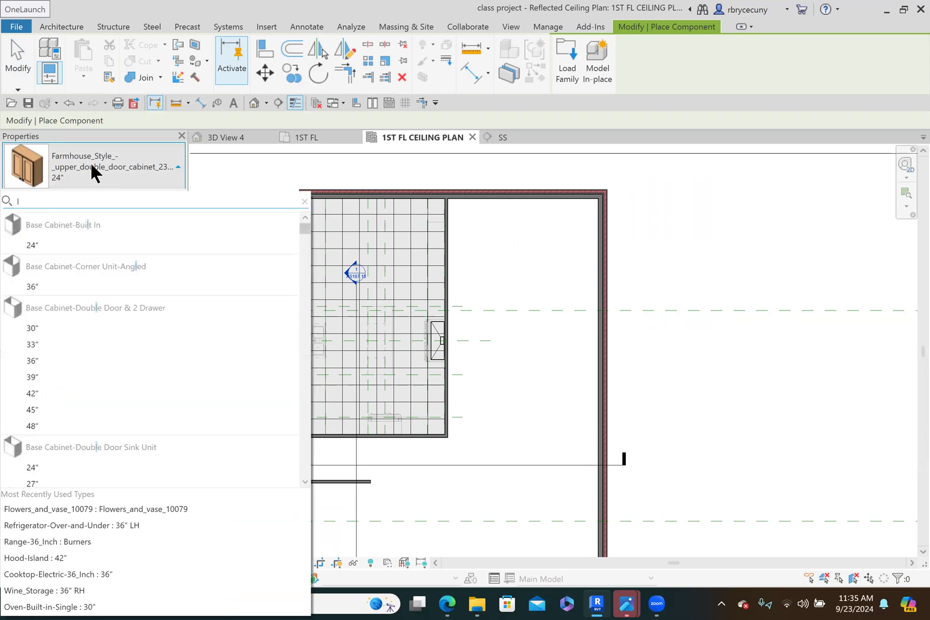
text(i)
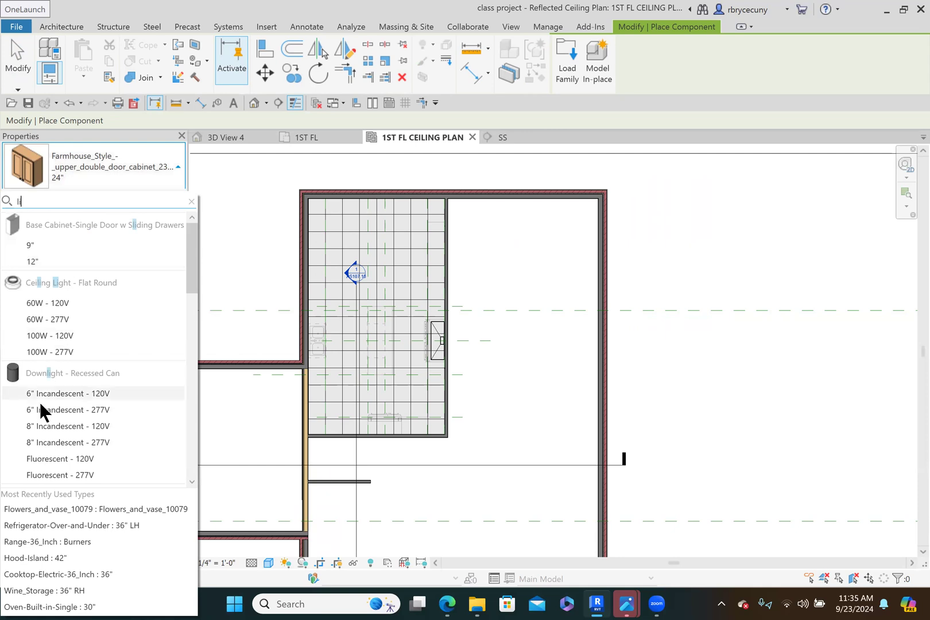
mouse_move(45, 393)
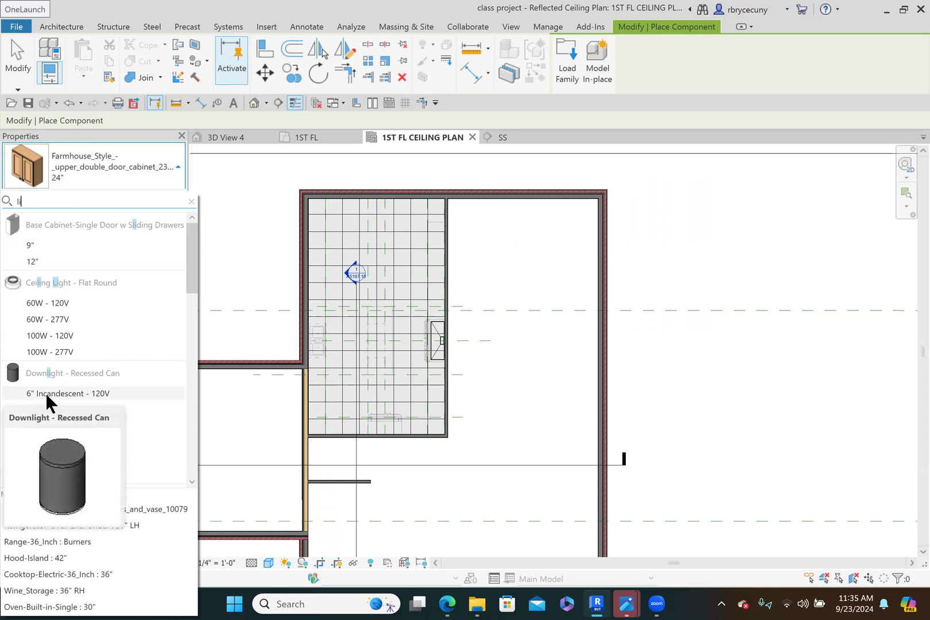
click(45, 394)
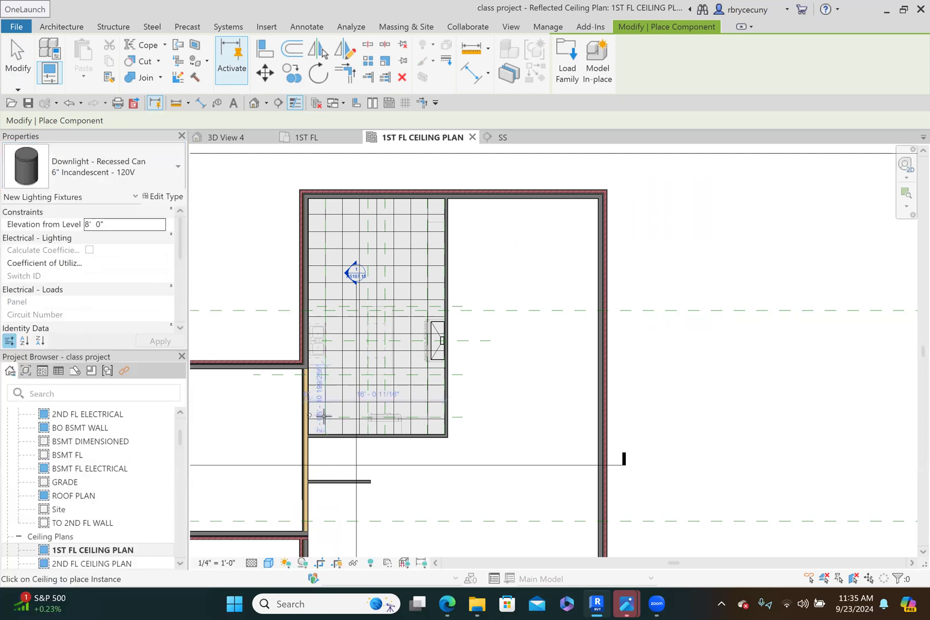
Place six downlights near the kitchen's lower wall in two rows of three, on ceiling grid intersections two tiles apart.
scroll(321, 414, up, 3)
scroll(321, 414, up, 2)
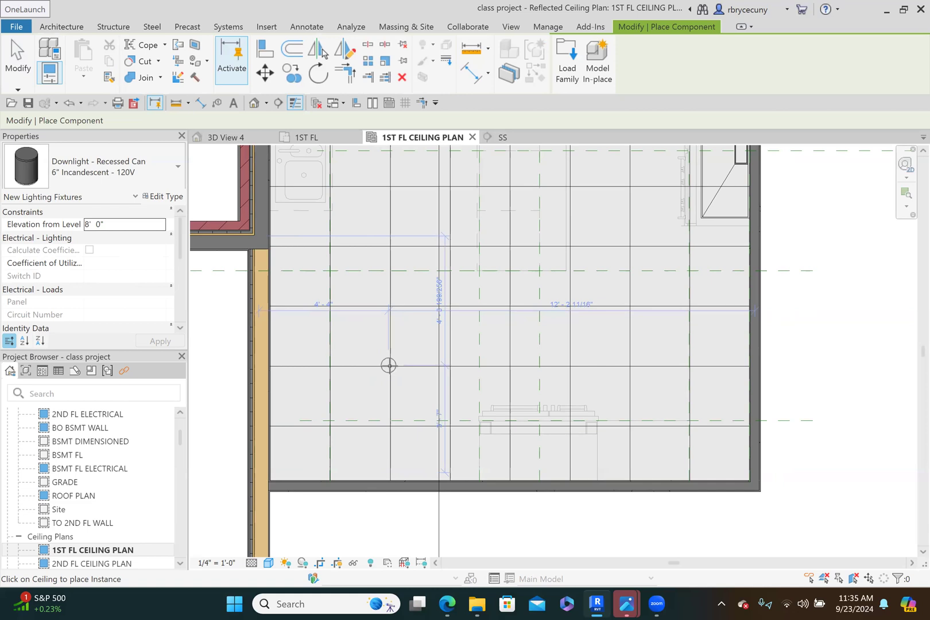
click(457, 363)
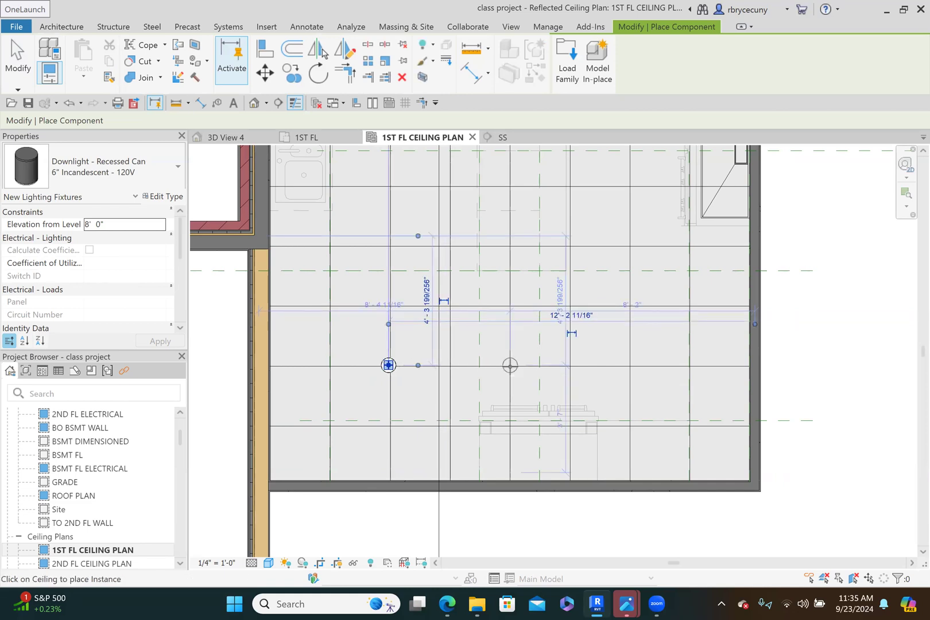
click(510, 365)
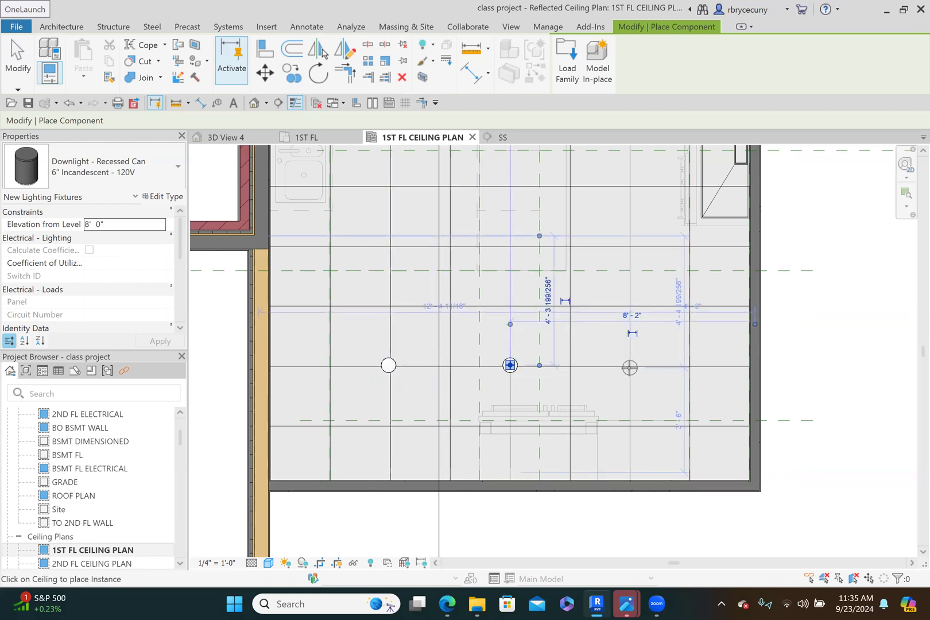
click(630, 367)
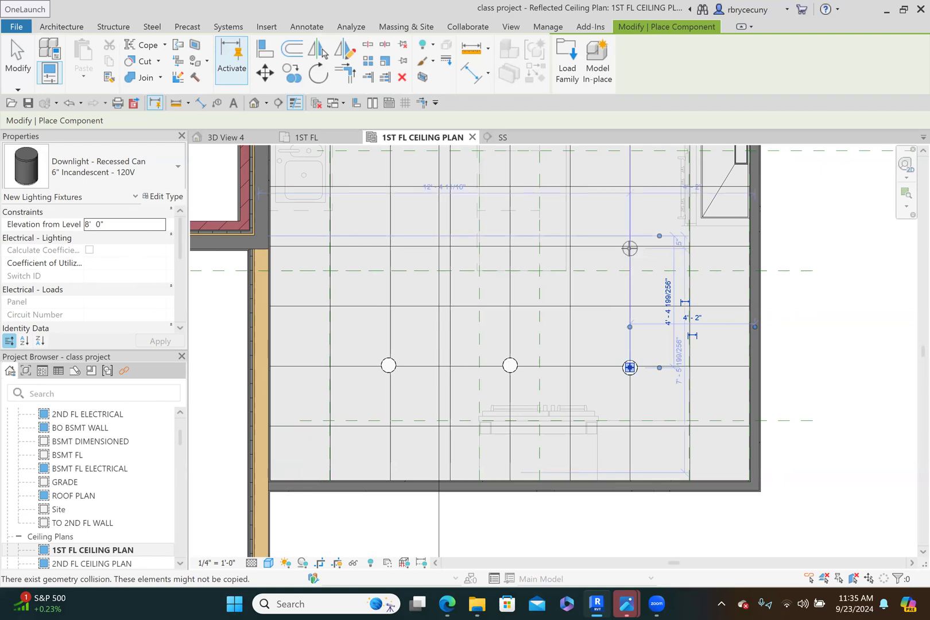
click(630, 248)
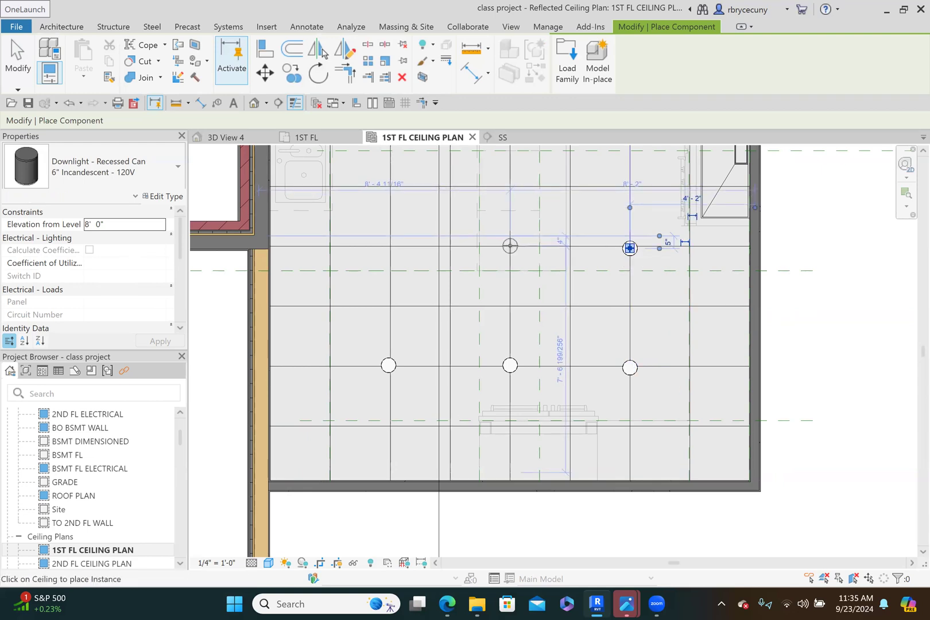
click(389, 246)
Place a third row of three downlights between the sink and the range, two tiles above the second row.
middle_drag(392, 247, 392, 485)
middle_drag(405, 304, 367, 206)
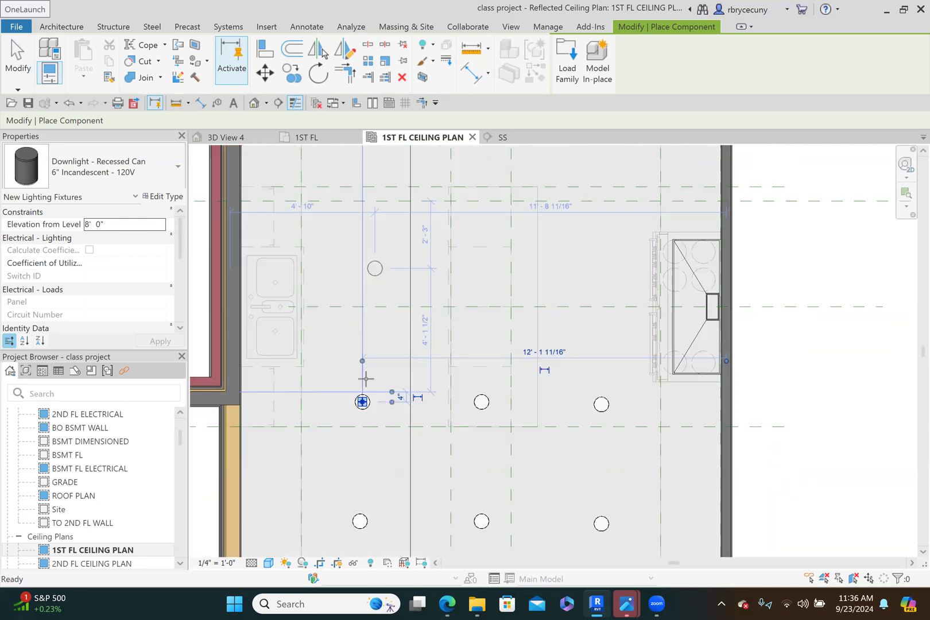
click(362, 281)
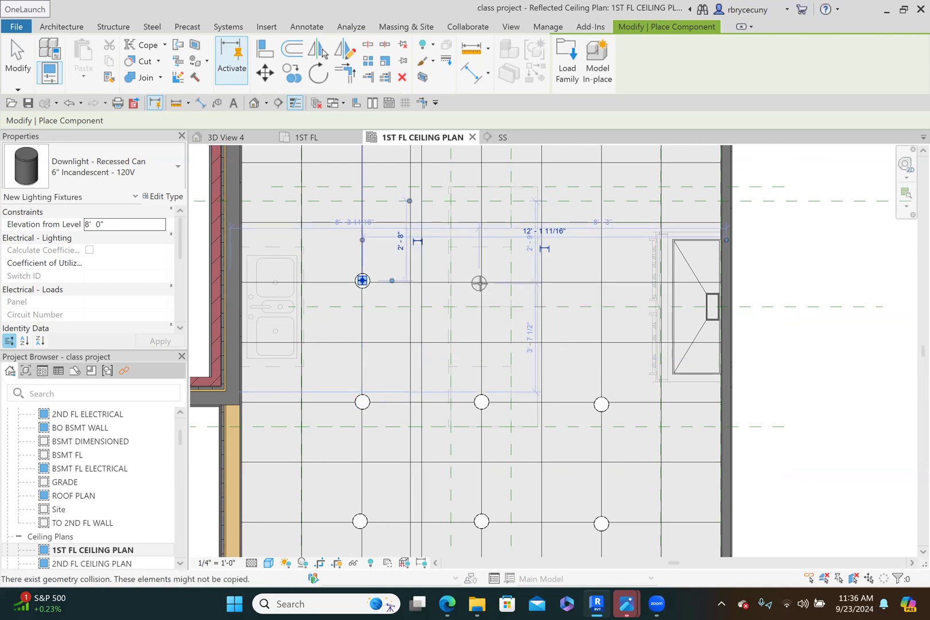
click(481, 284)
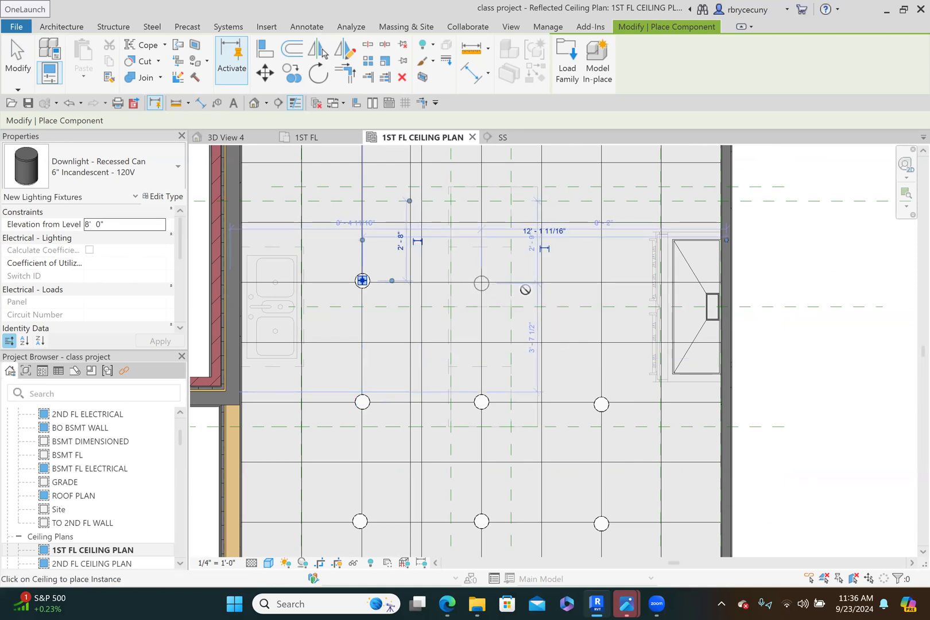
click(601, 282)
middle_drag(522, 325, 525, 449)
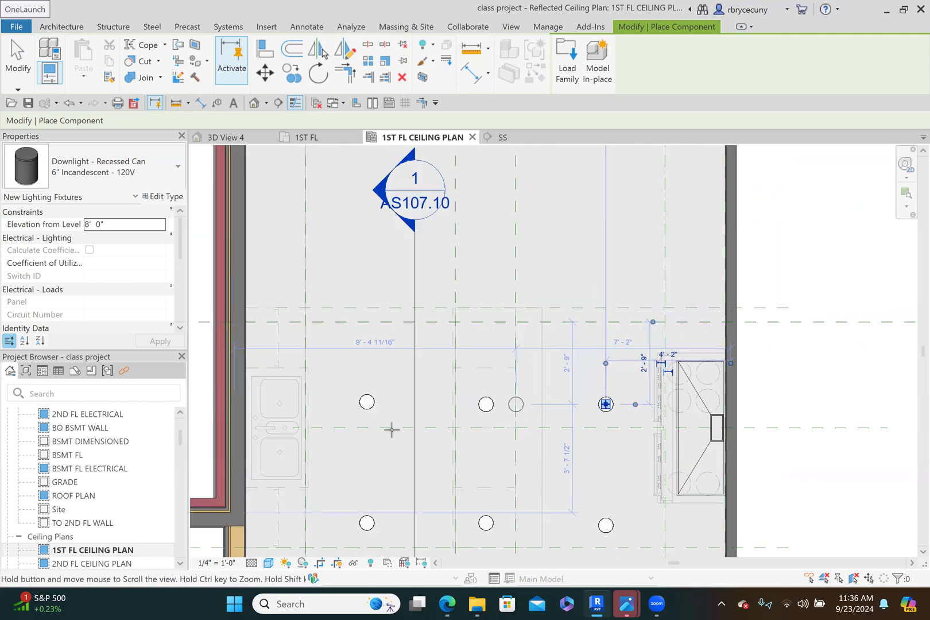
middle_drag(392, 429, 388, 466)
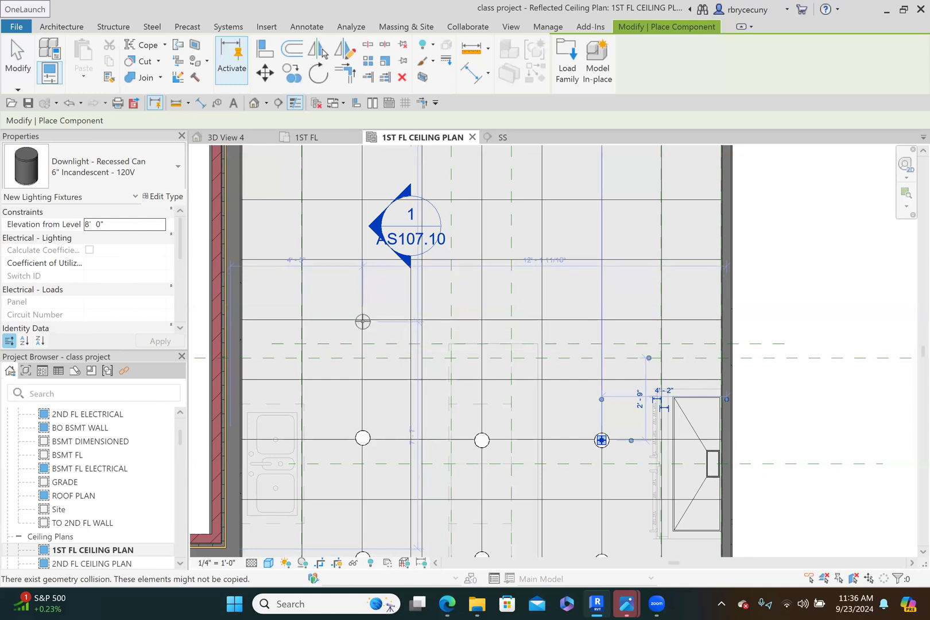
scroll(364, 360, down, 2)
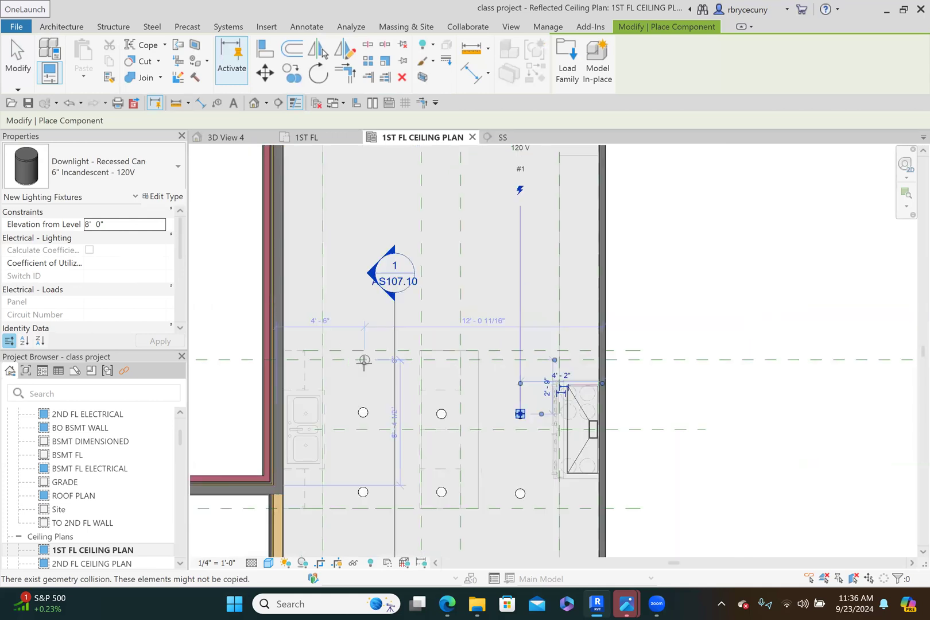
scroll(364, 361, down, 2)
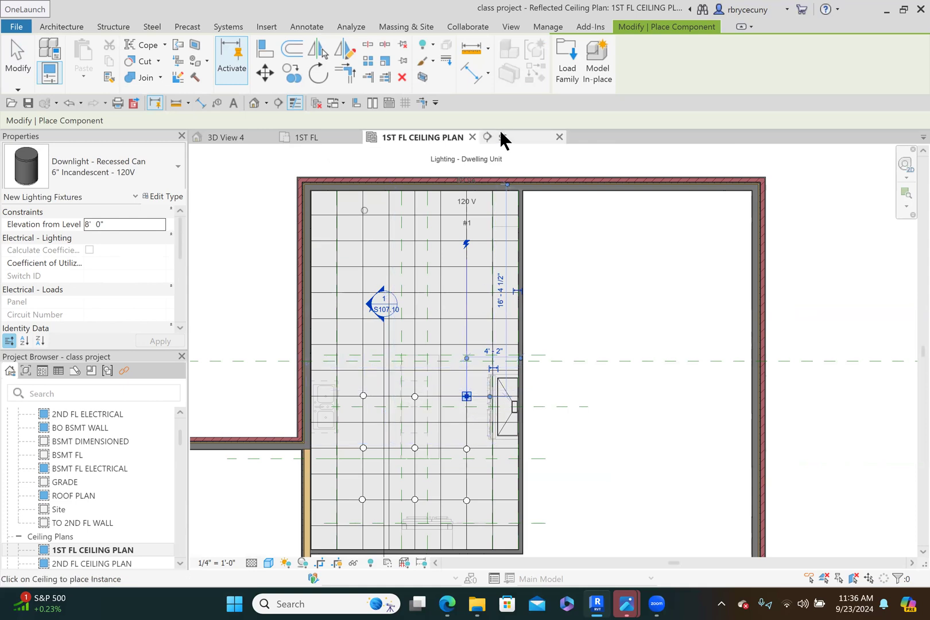
Finish placing downlights and examine the recessed lights in the kitchen's perspective, 3D View 4.
scroll(563, 307, down, 1)
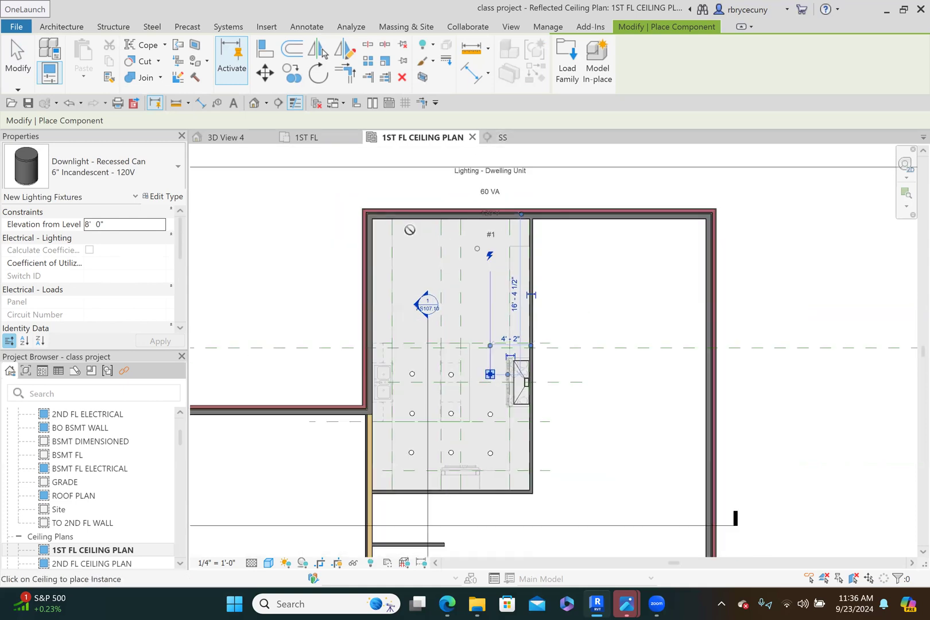
click(23, 80)
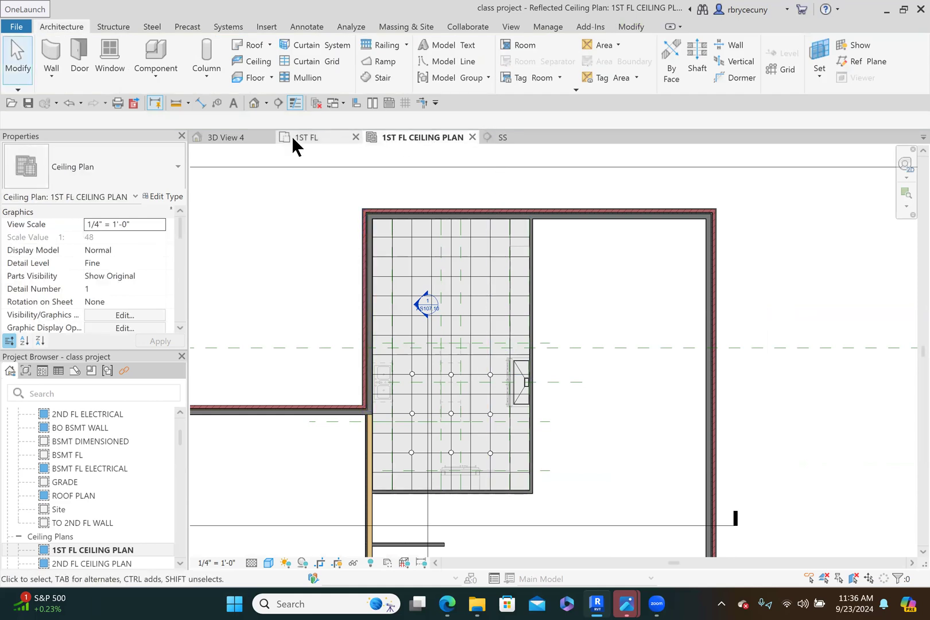
click(240, 140)
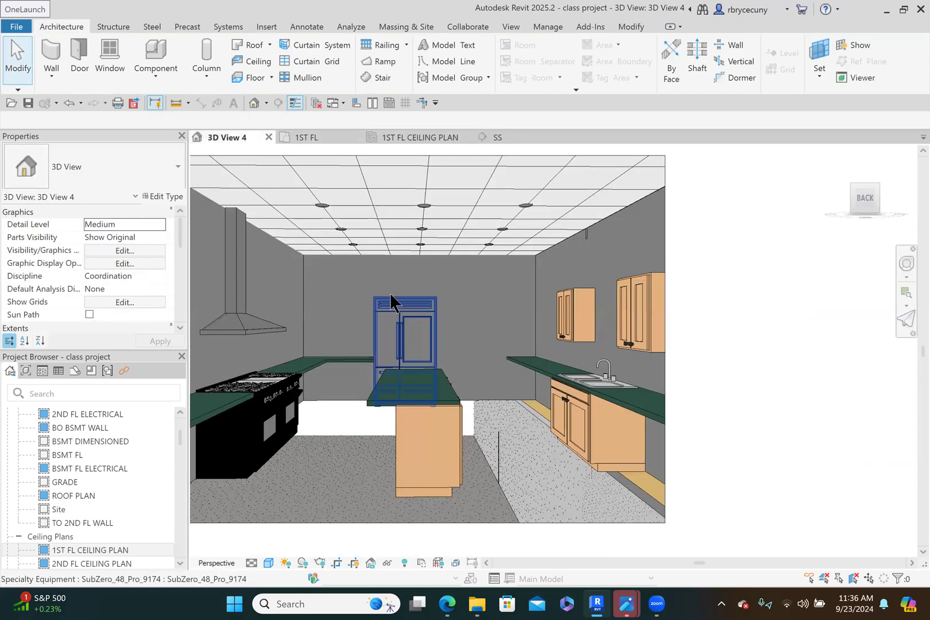
click(399, 256)
scroll(399, 256, down, 3)
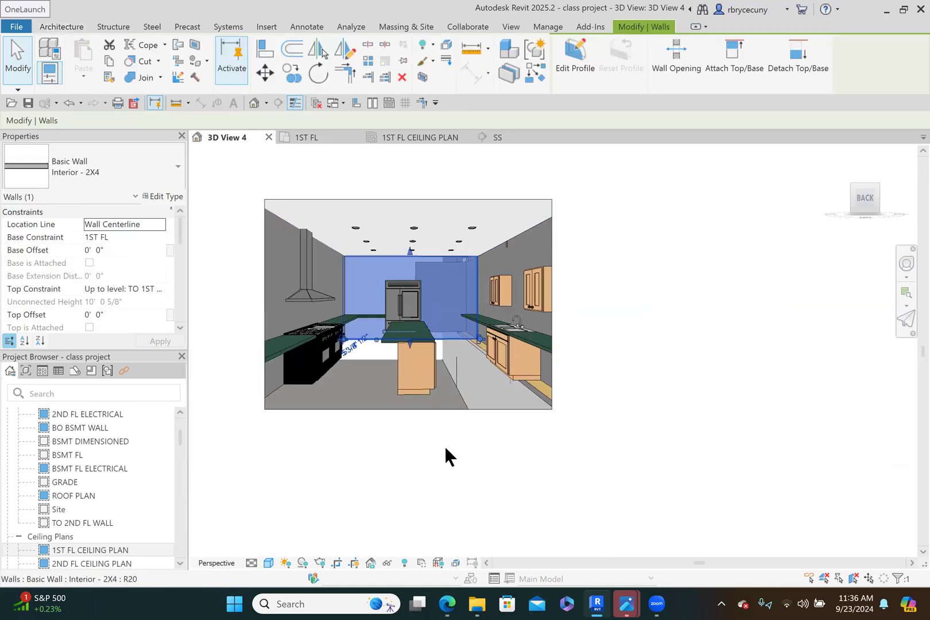
In section SS, change the kitchen ceiling's type from the ACT system to Compound Ceiling GWB.
click(505, 140)
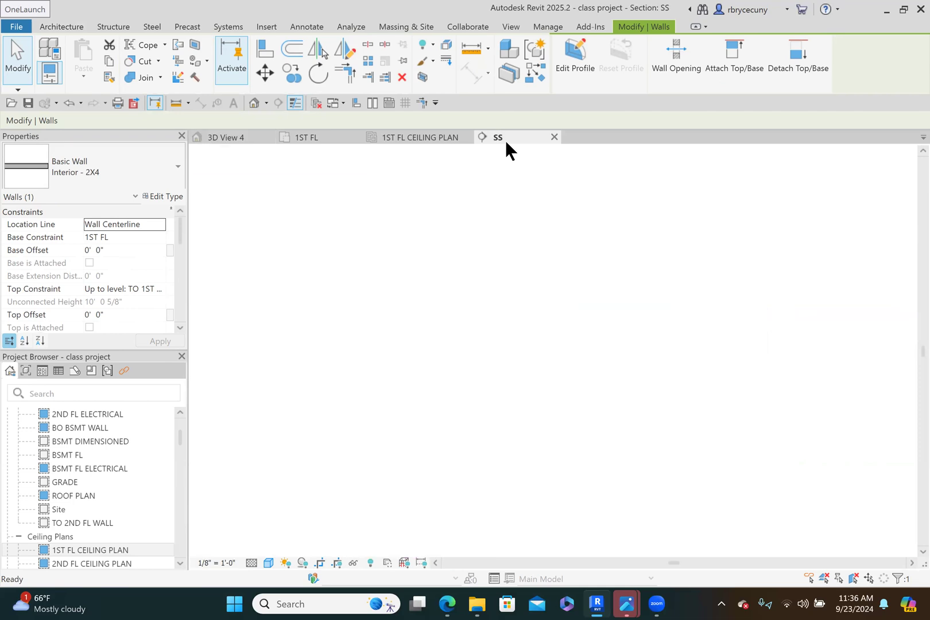
scroll(447, 270, up, 4)
scroll(501, 381, down, 3)
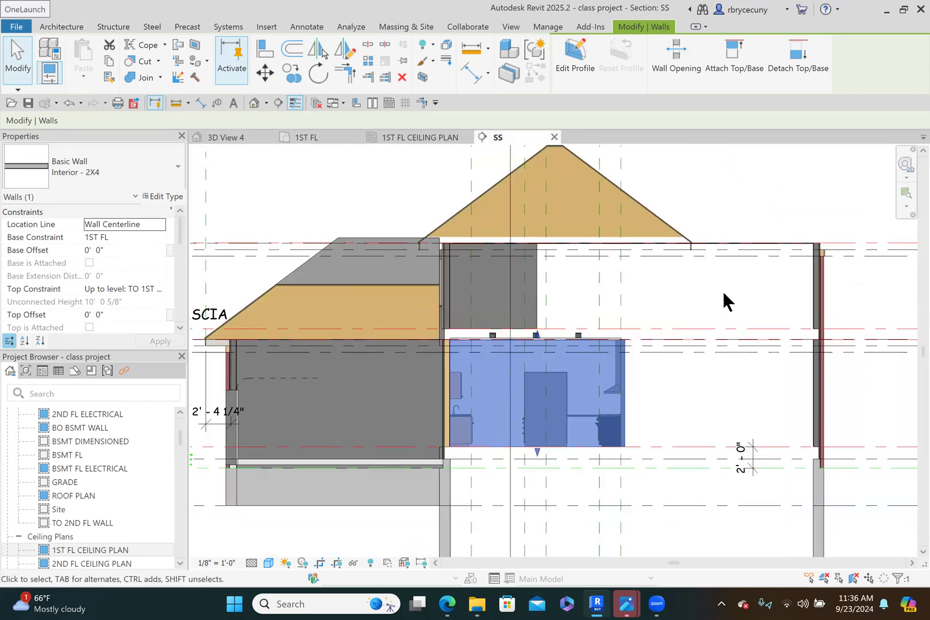
click(721, 289)
scroll(436, 330, up, 5)
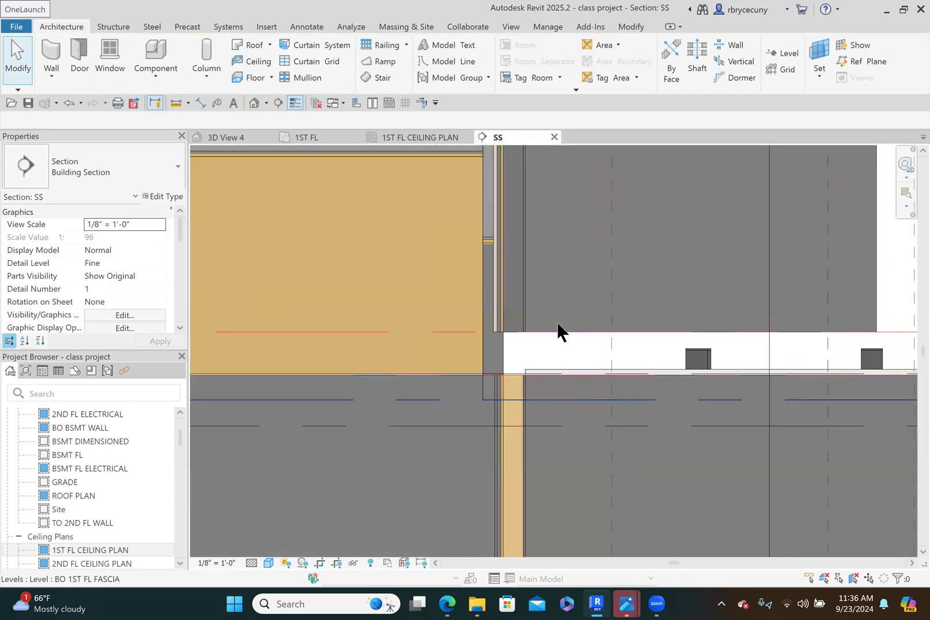
scroll(534, 356, up, 4)
click(465, 395)
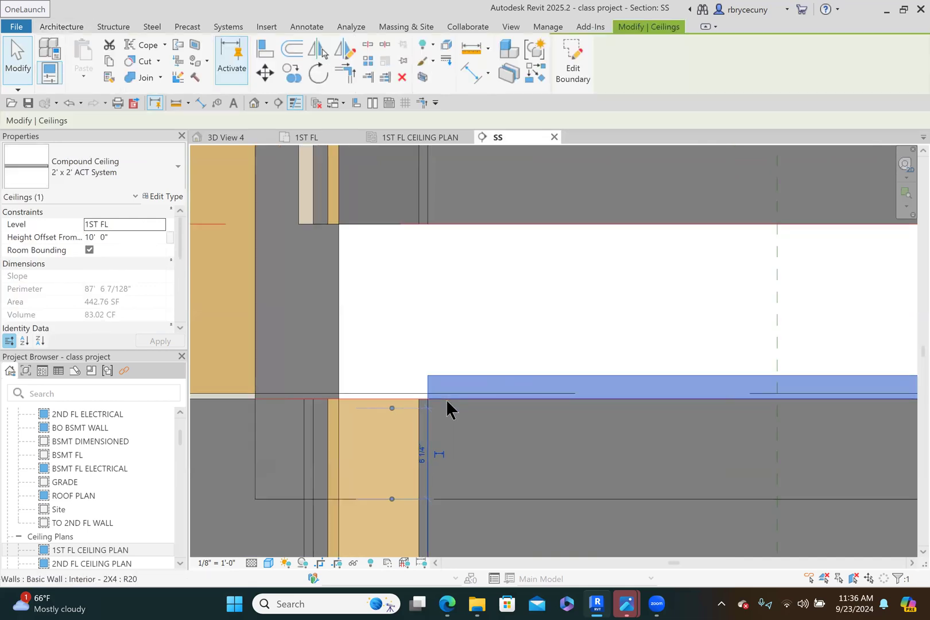
scroll(447, 402, up, 2)
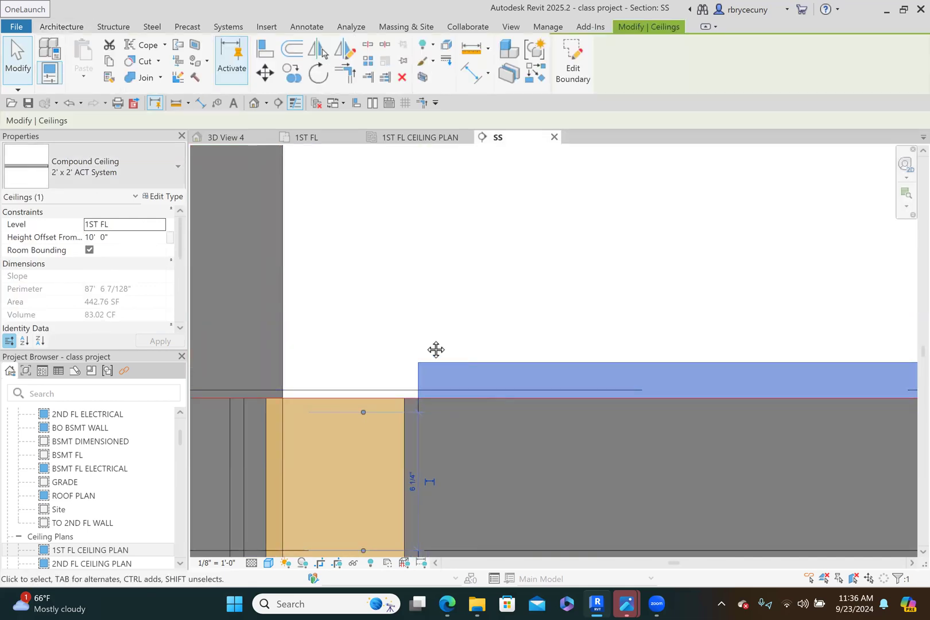
middle_drag(436, 349, 374, 290)
click(116, 166)
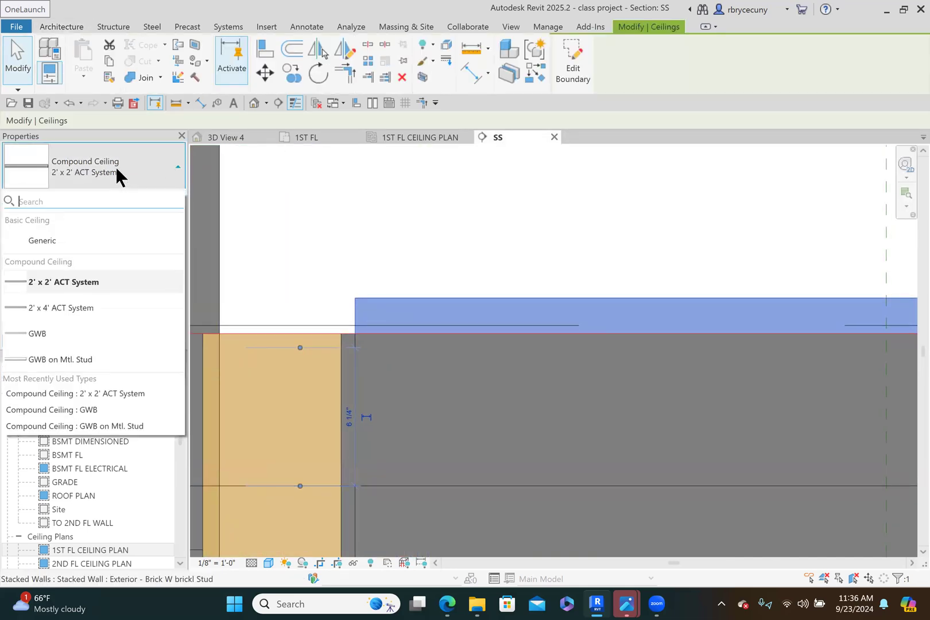
click(40, 333)
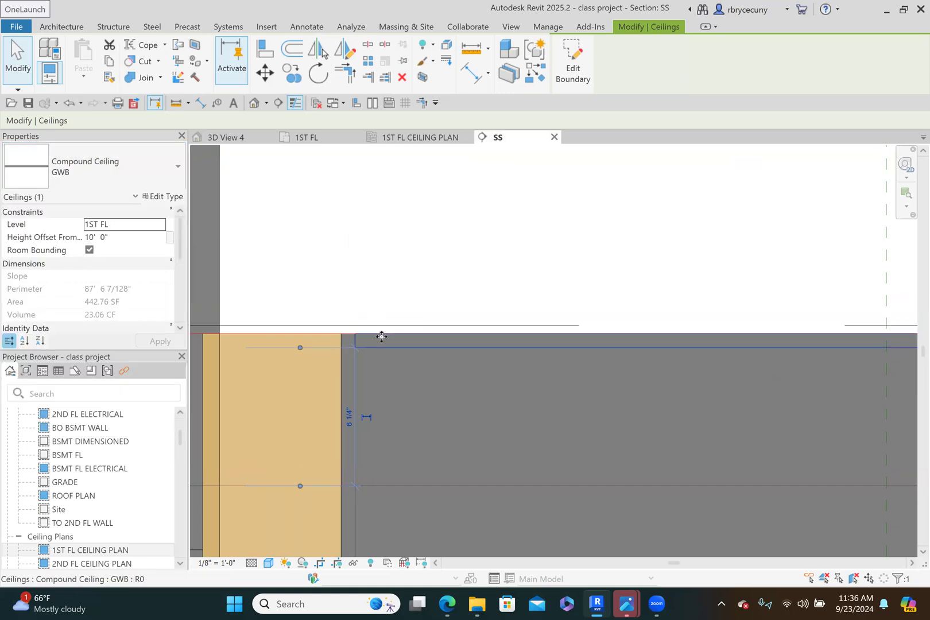
scroll(379, 339, up, 3)
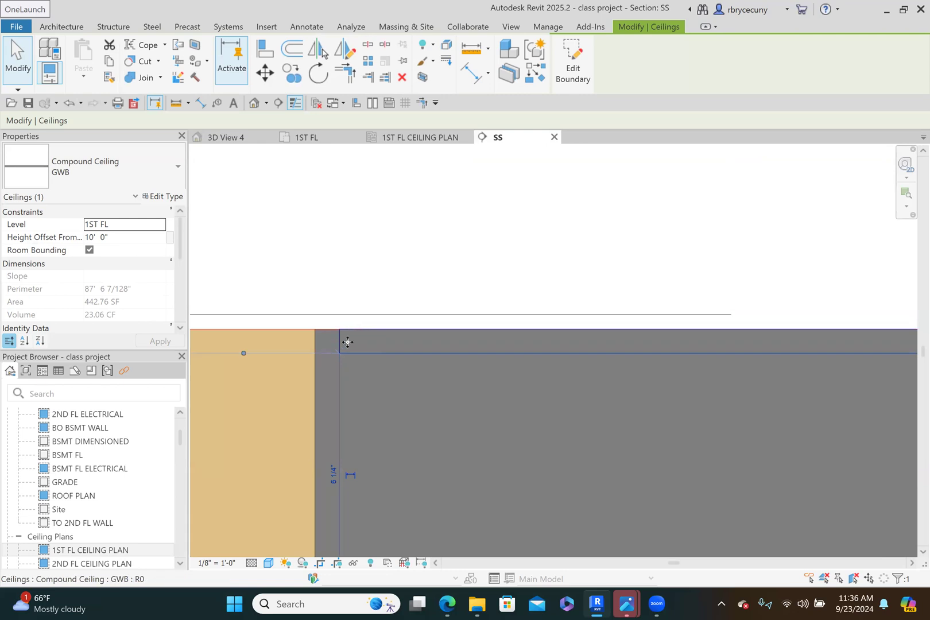
scroll(356, 322, down, 4)
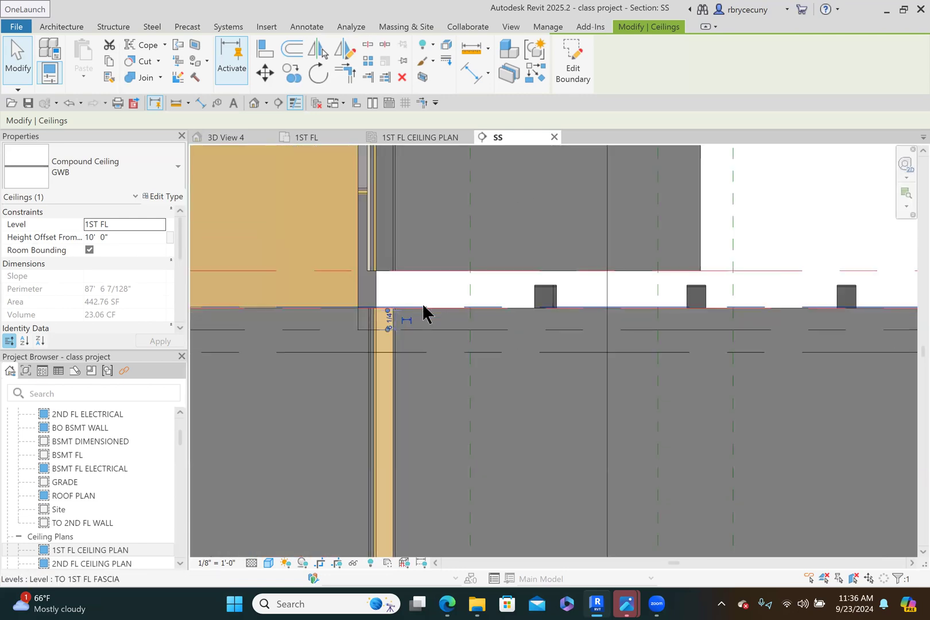
Examine the changed kitchen ceiling and its downlights in the 1ST FL CEILING PLAN.
click(423, 138)
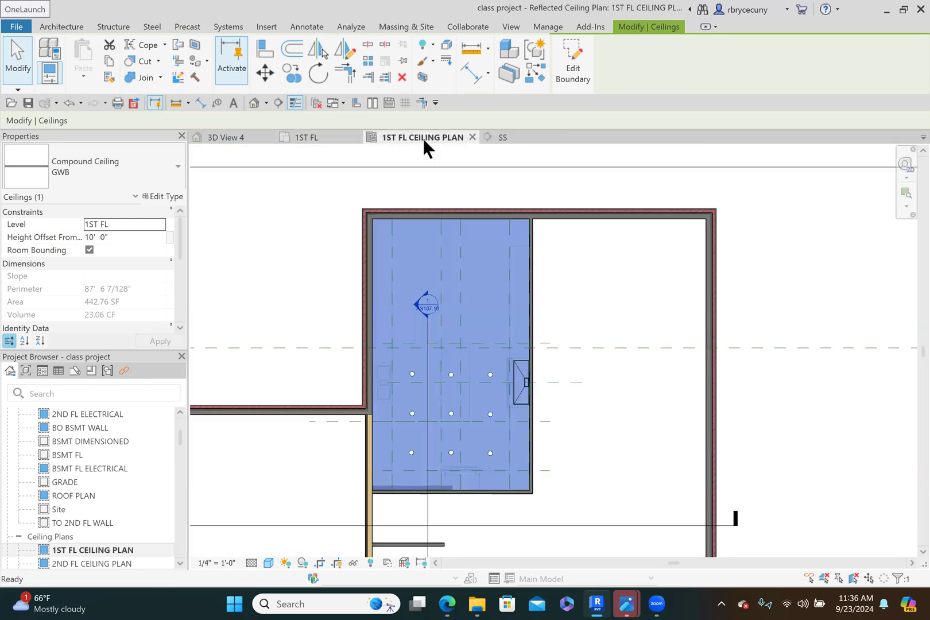
click(580, 310)
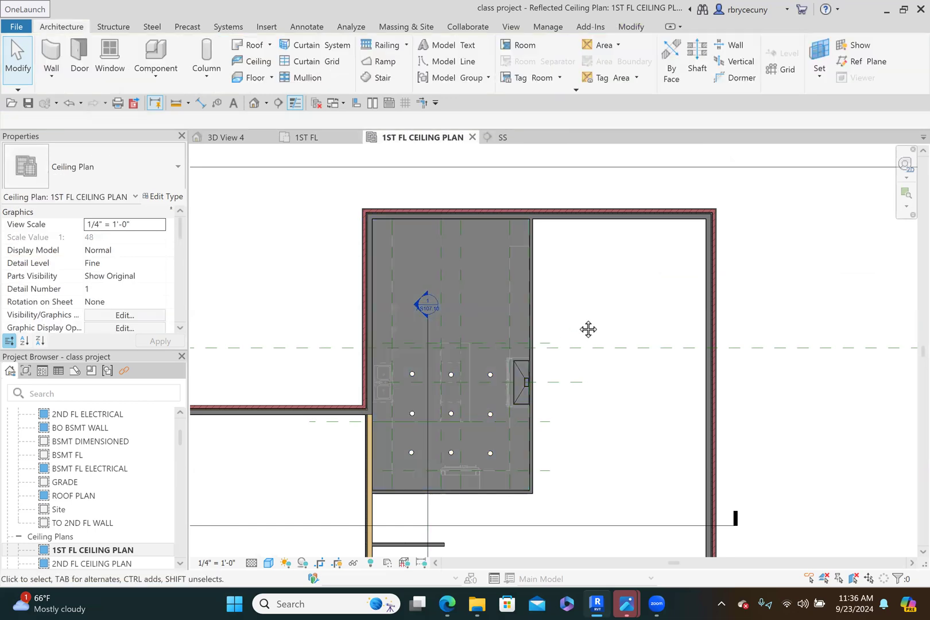
middle_drag(585, 325, 564, 270)
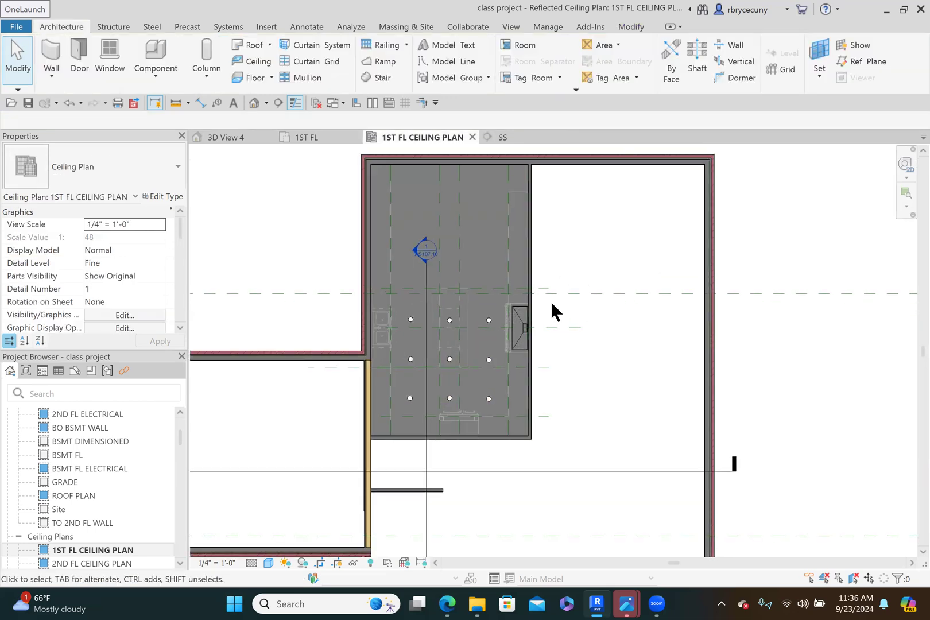
In the 1ST FL floor plan, start placing a component and choose Passage Opening-Cased.0001 in type 2'4".
click(313, 137)
scroll(439, 294, up, 2)
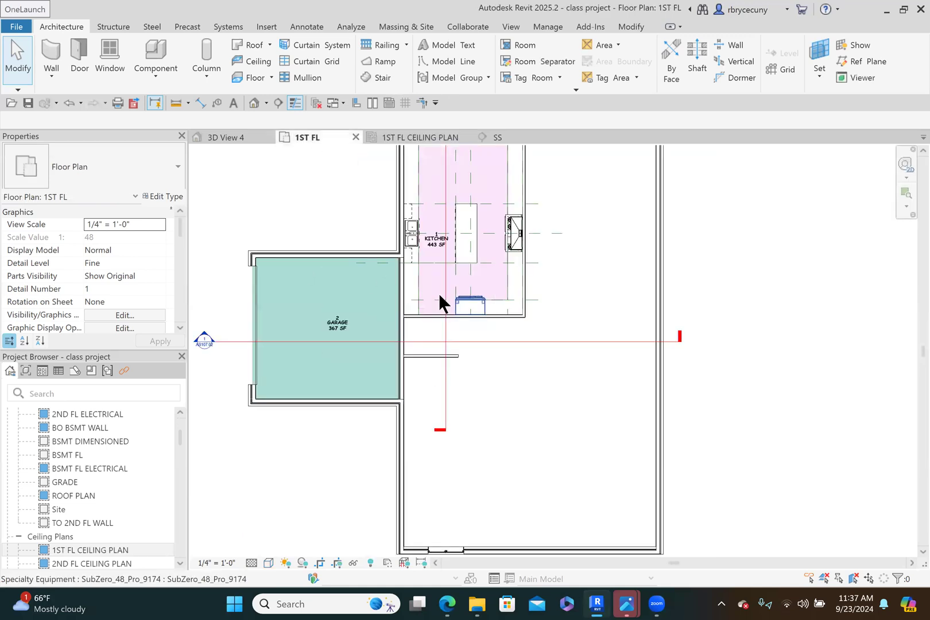
scroll(439, 293, up, 3)
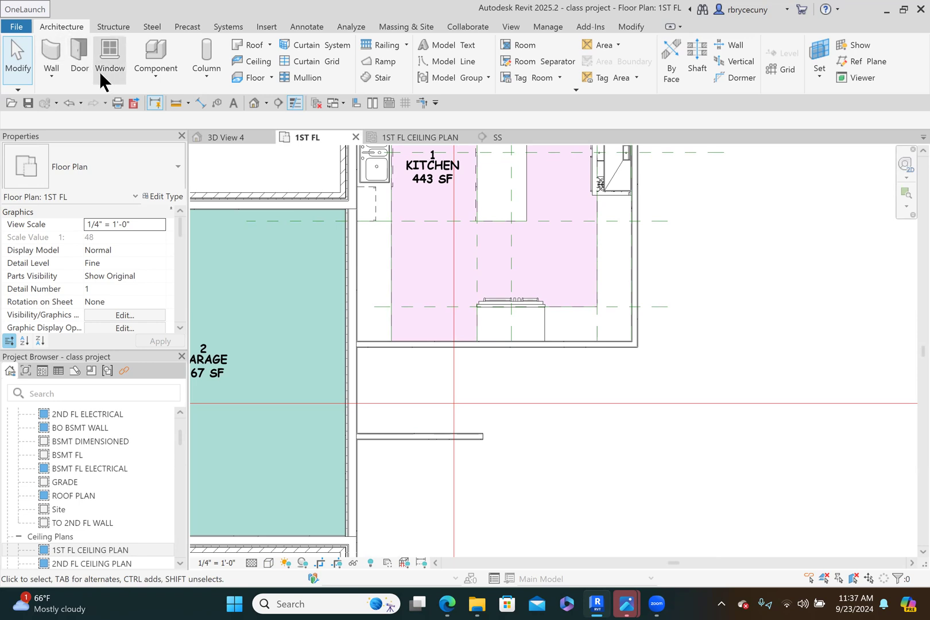
click(153, 46)
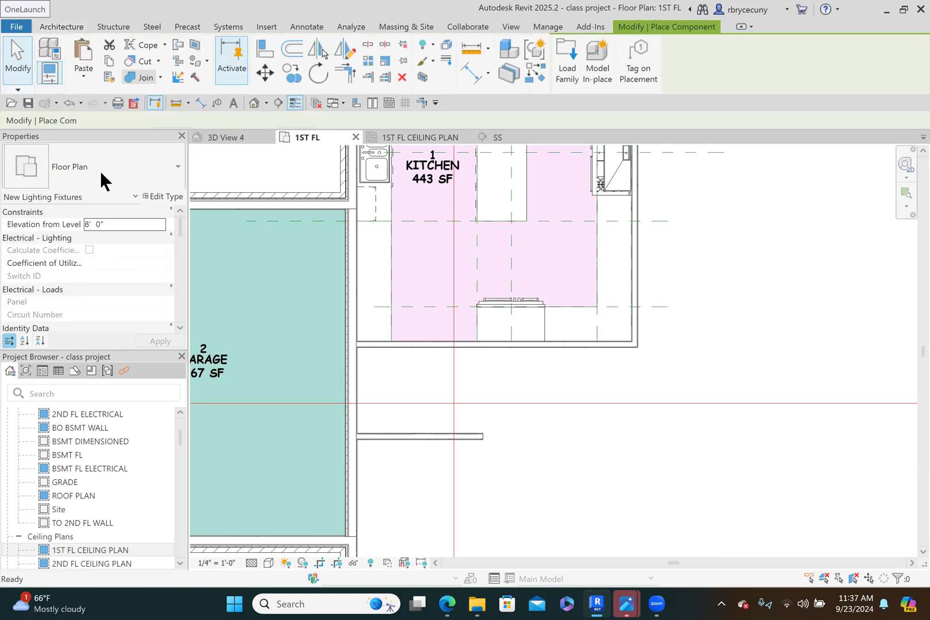
click(99, 156)
text(op)
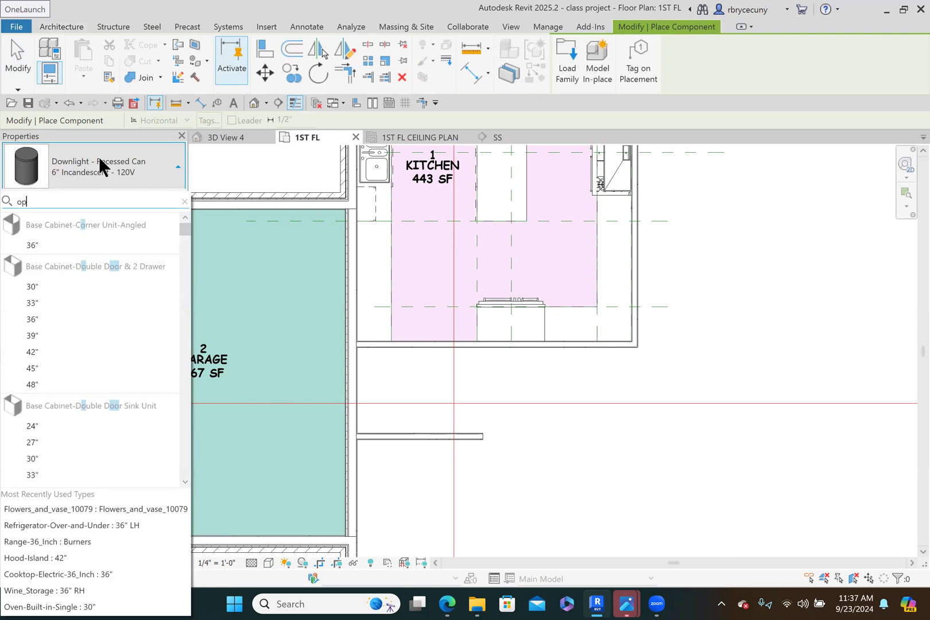
text(e)
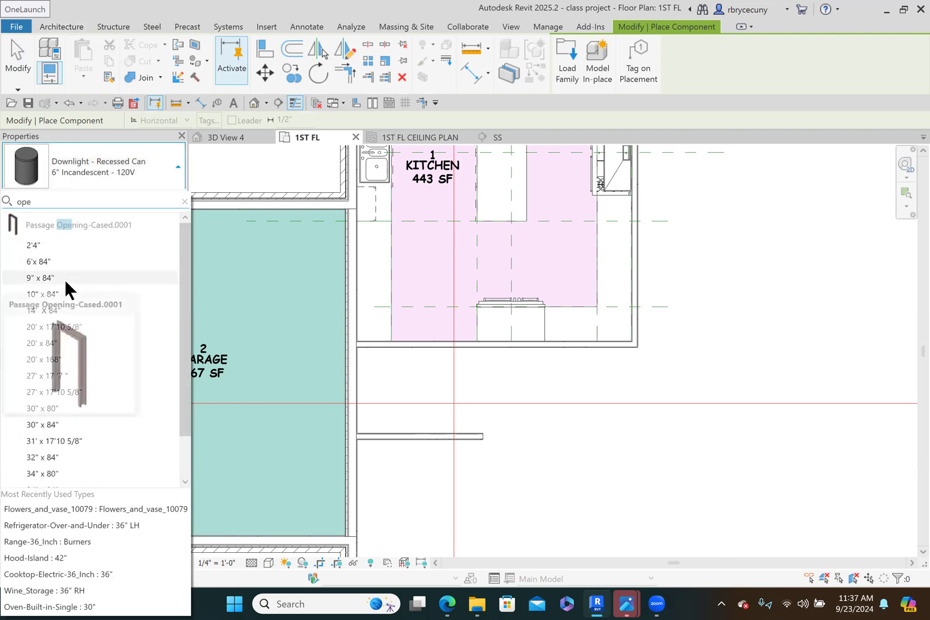
click(41, 245)
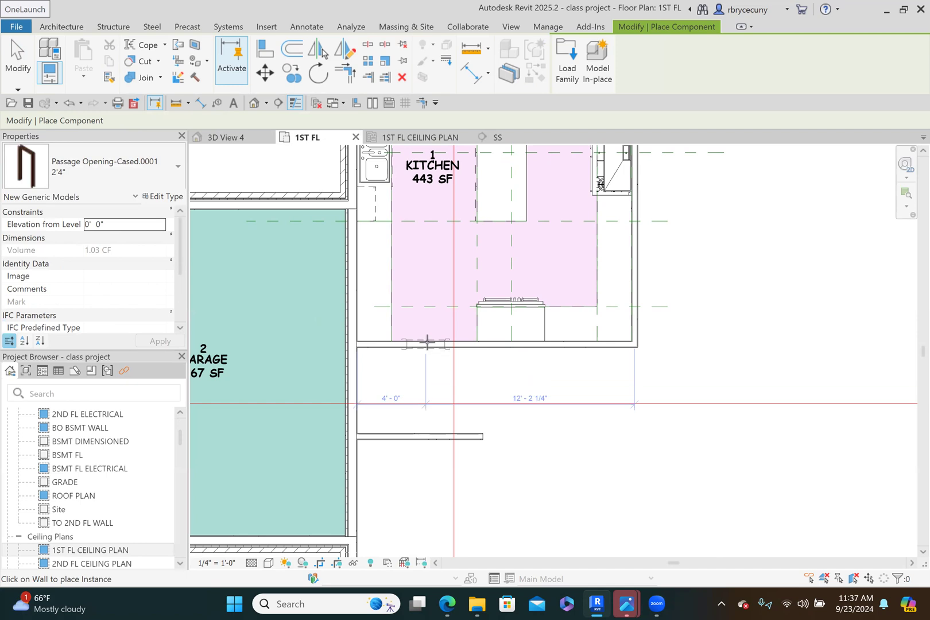
Place cased openings in the kitchen's lower wall, 4'-0" from the garage-side wall, and in the range wall, 1'-6" from the upper wall.
scroll(426, 343, down, 5)
scroll(500, 223, up, 5)
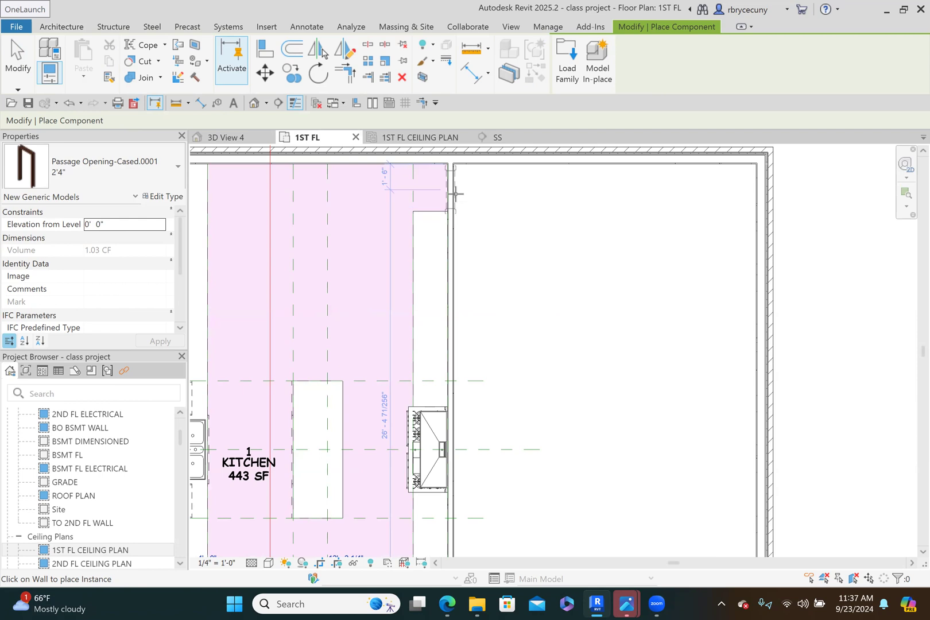
click(16, 62)
Shorten the upper end of the counter above the range so that it clears the cased opening.
click(410, 233)
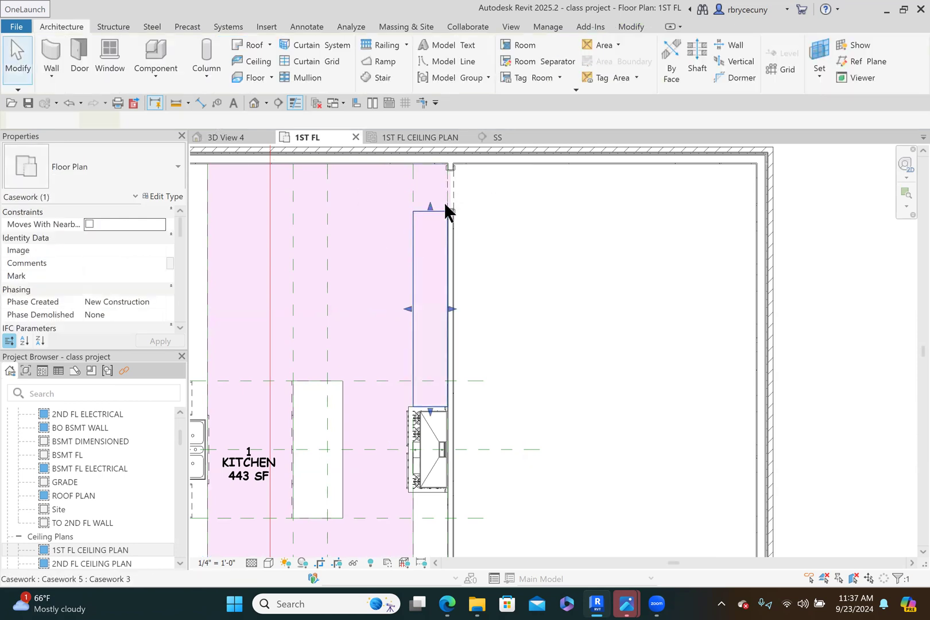
scroll(420, 208, up, 2)
drag(419, 214, 417, 249)
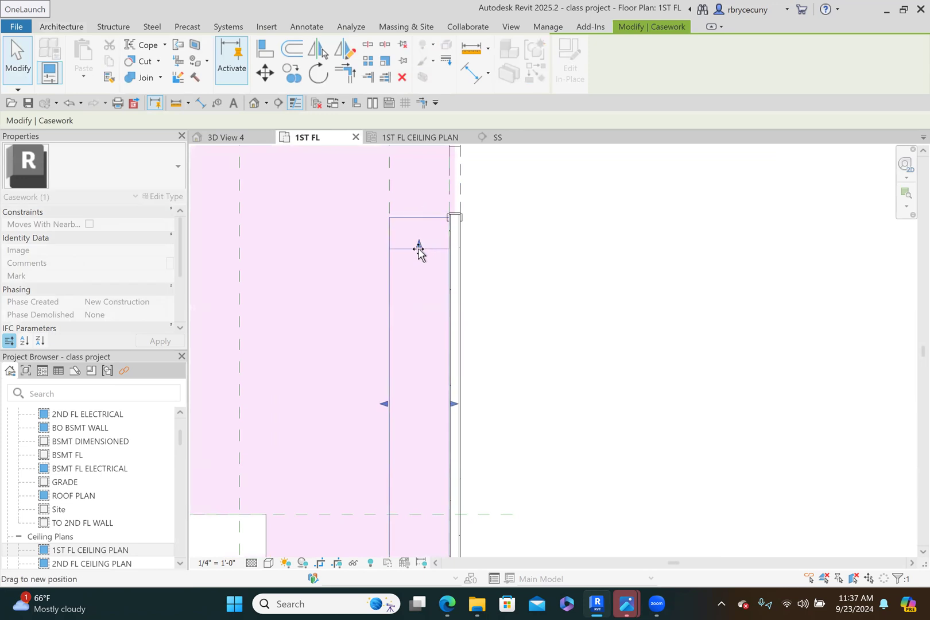
scroll(462, 235, down, 2)
Change the range-wall cased opening to type 36" x 84" and nudge it down to 1'-10" from the upper wall.
click(455, 204)
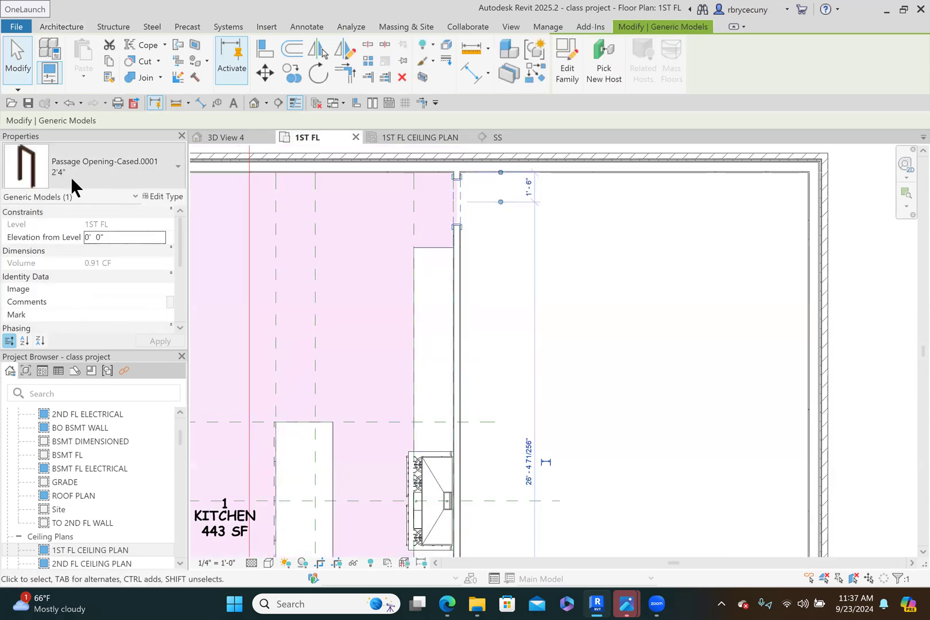
click(80, 172)
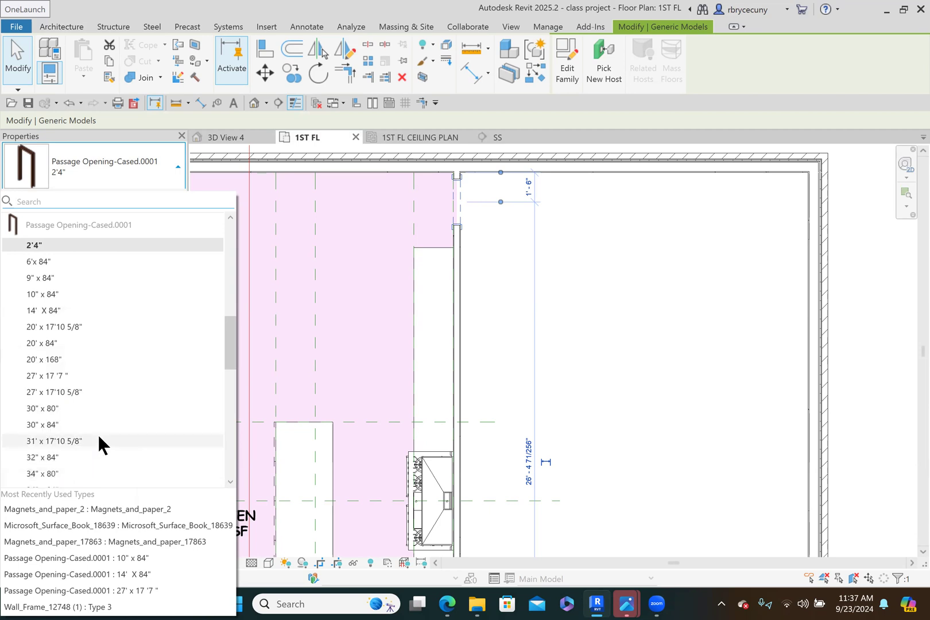
scroll(97, 432, down, 2)
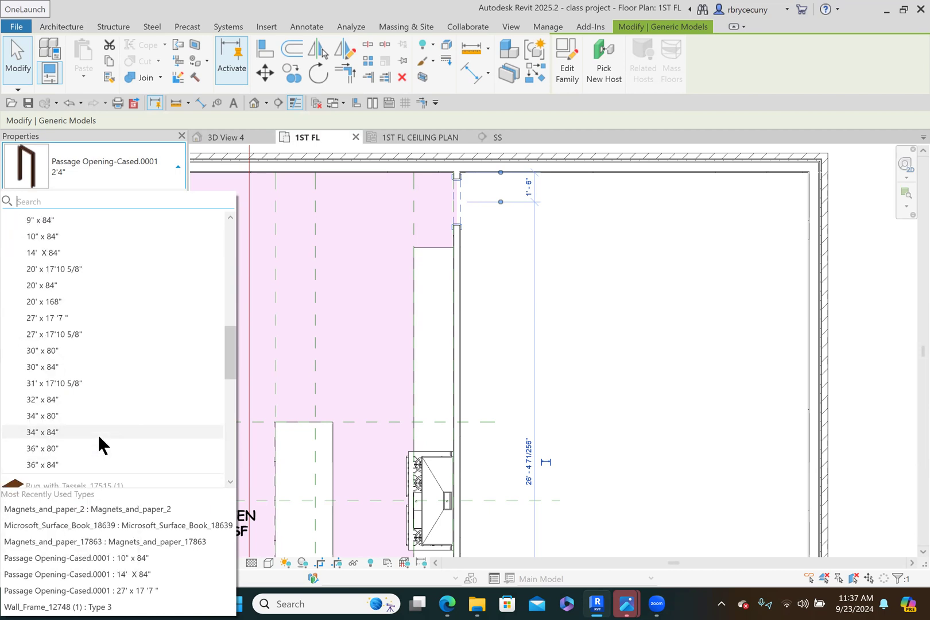
click(40, 464)
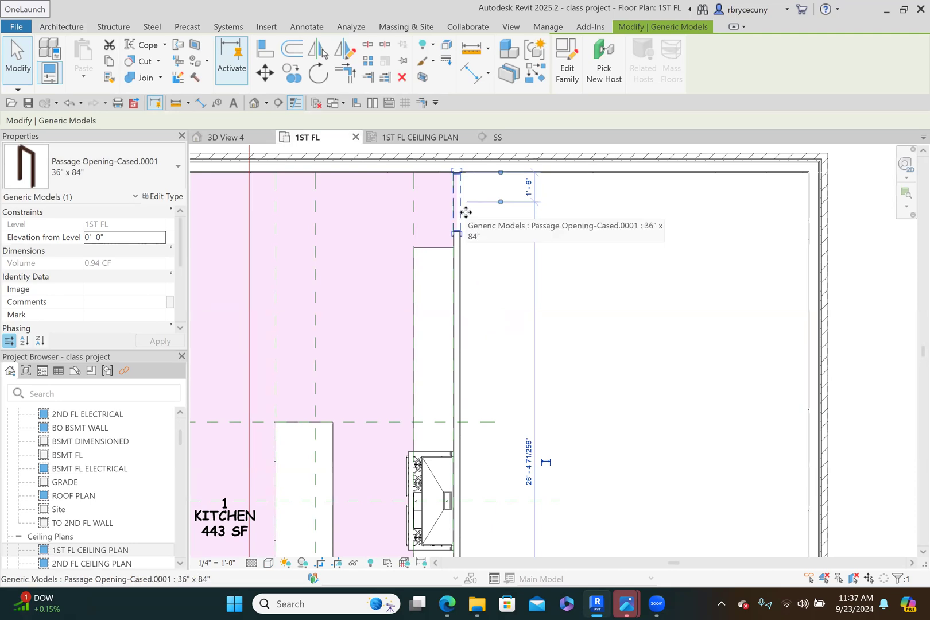
key(Down)
key(Down)
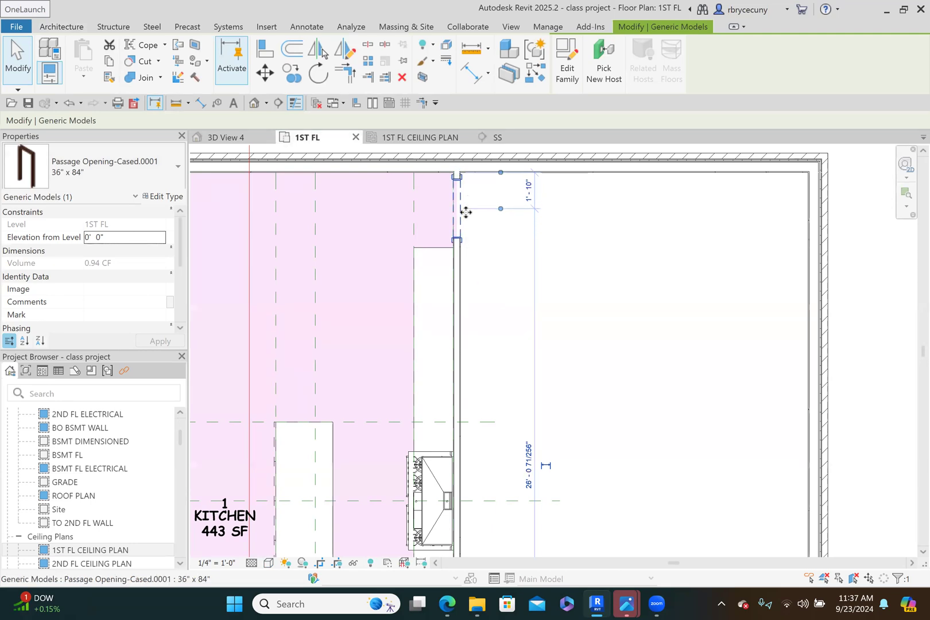
Match the cased opening in the kitchen's lower wall to the 36" x 84" type of the range-wall opening.
scroll(466, 212, down, 5)
scroll(388, 343, up, 4)
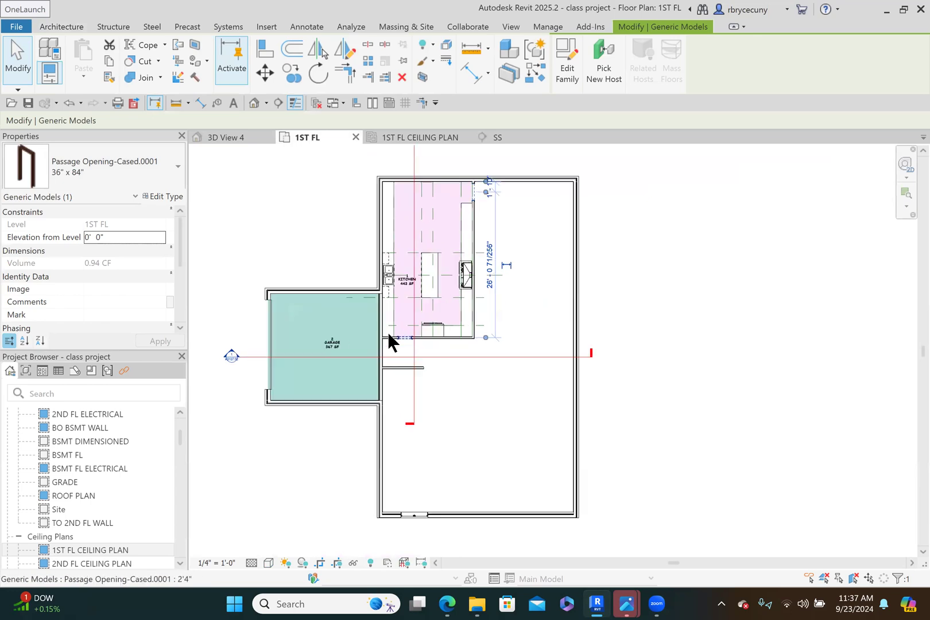
click(14, 84)
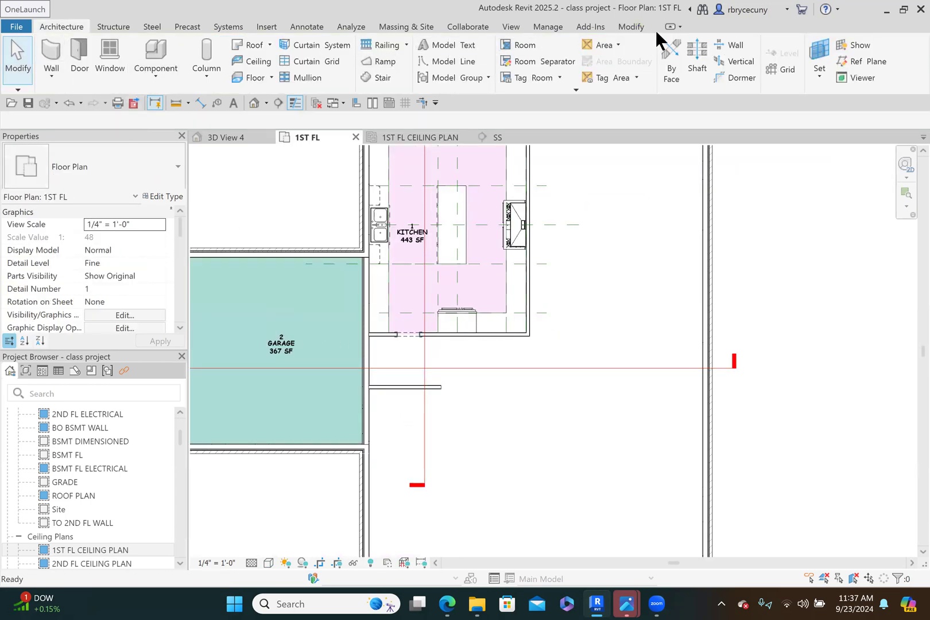
click(630, 27)
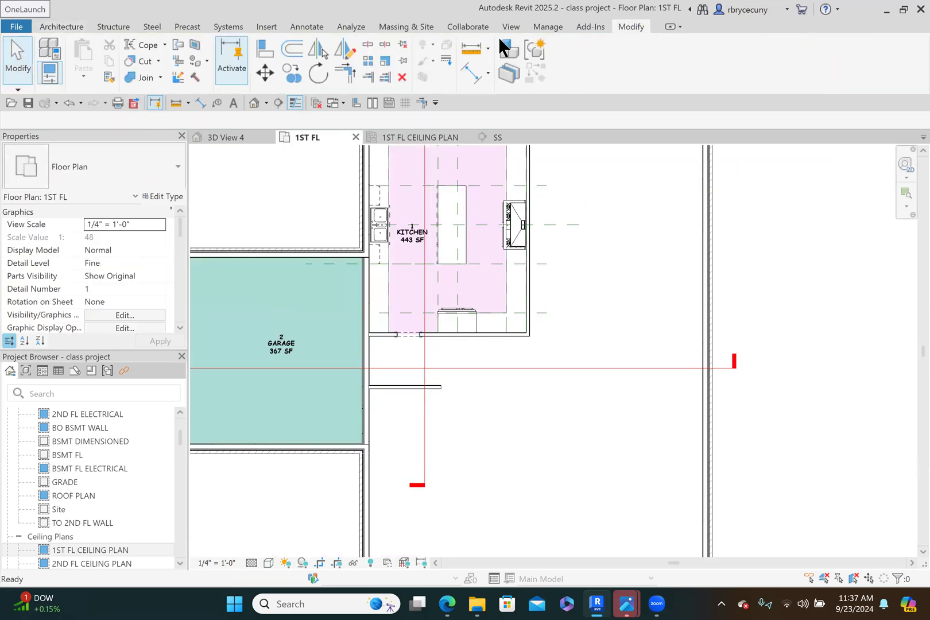
click(108, 77)
scroll(453, 318, down, 2)
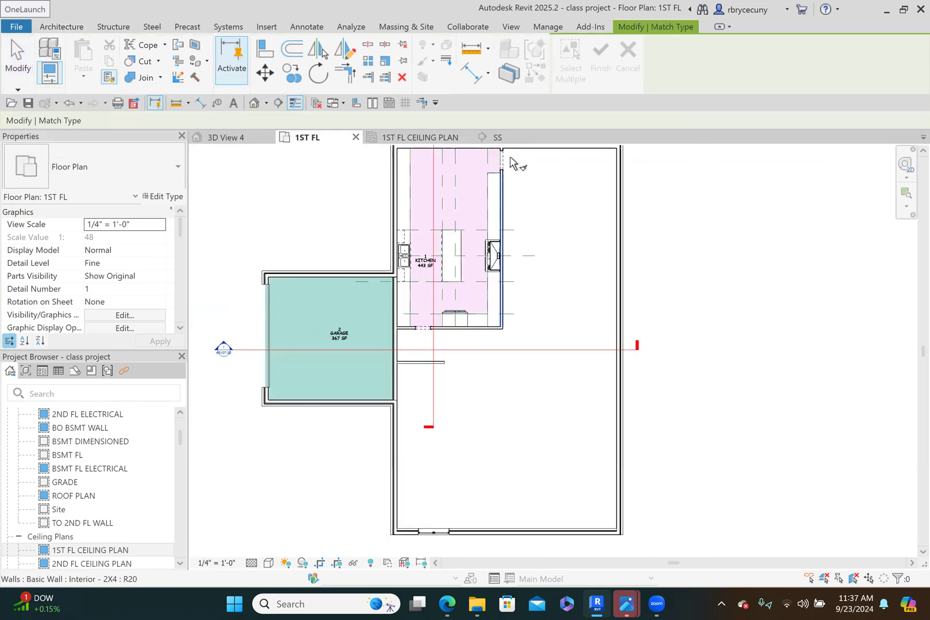
click(507, 165)
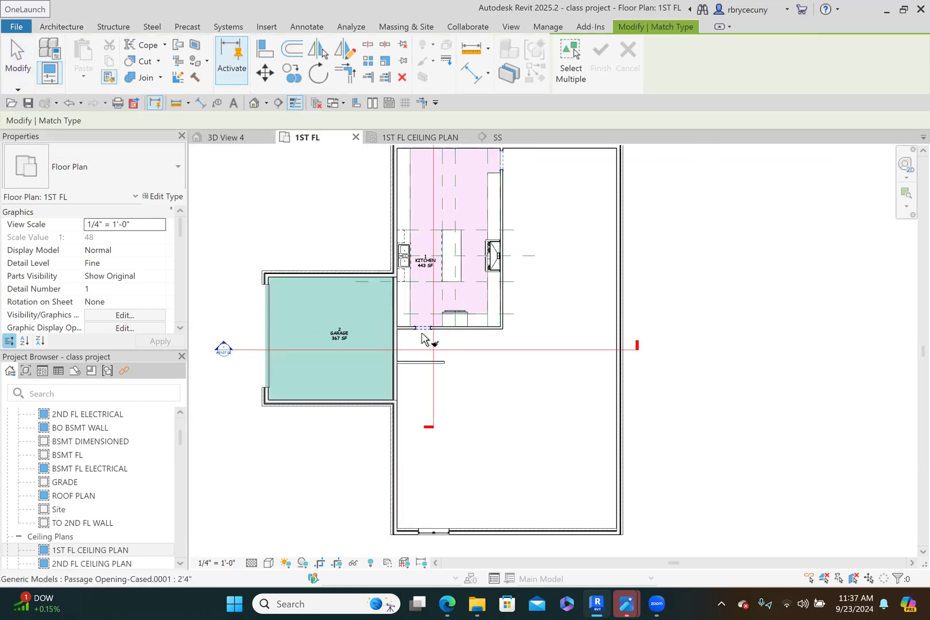
scroll(417, 356, up, 2)
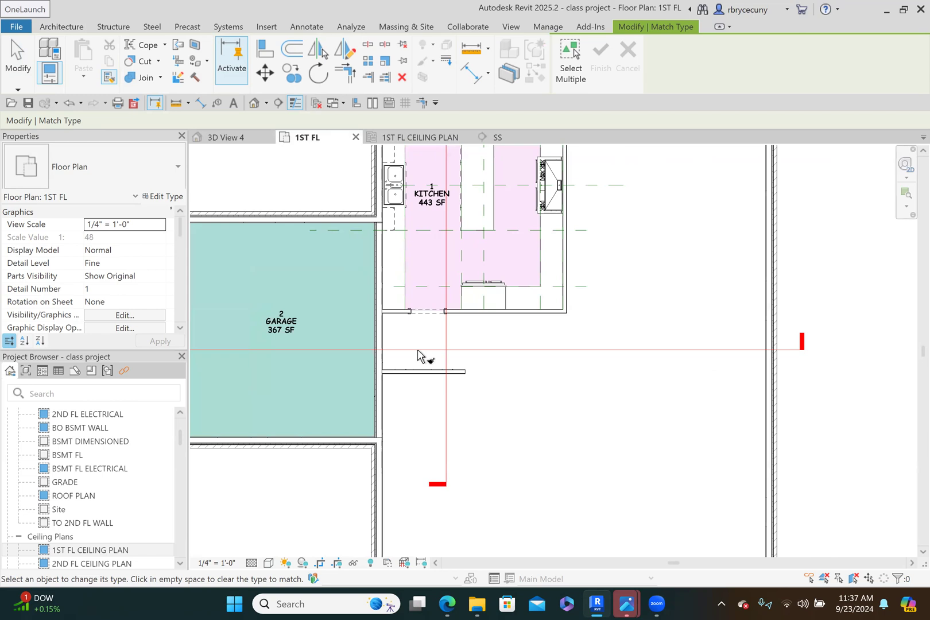
scroll(418, 356, down, 2)
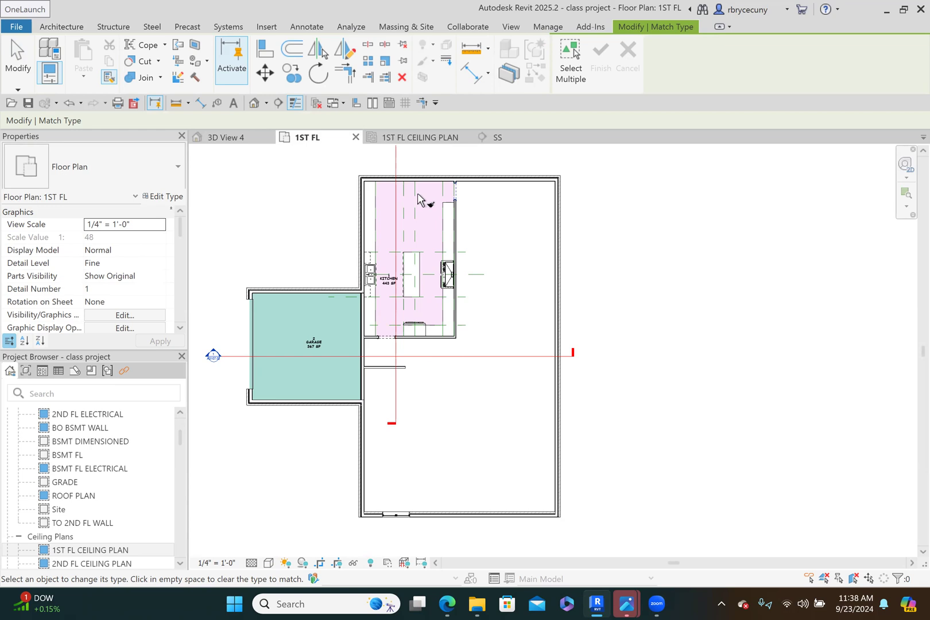
scroll(418, 198, up, 2)
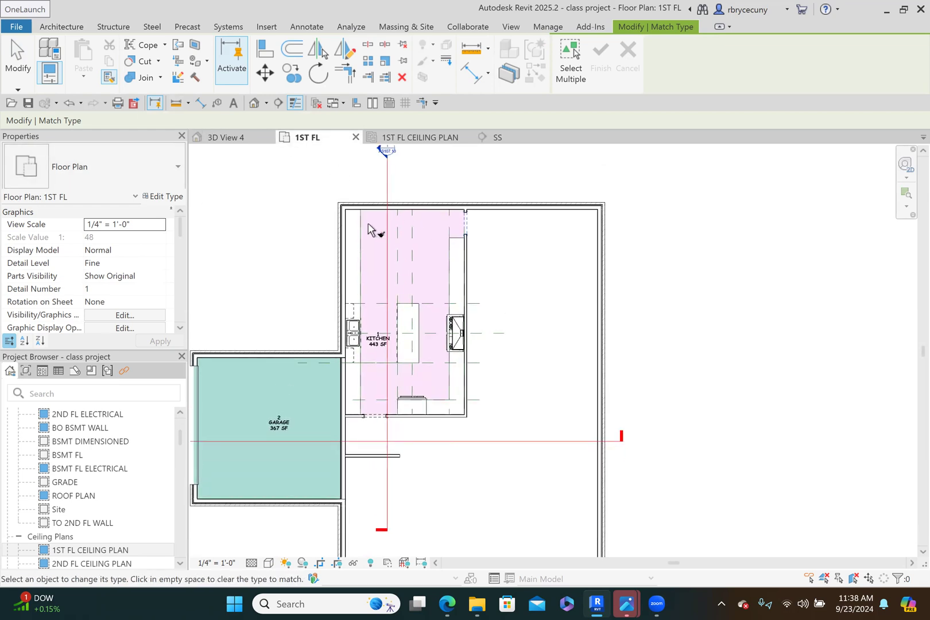
click(60, 27)
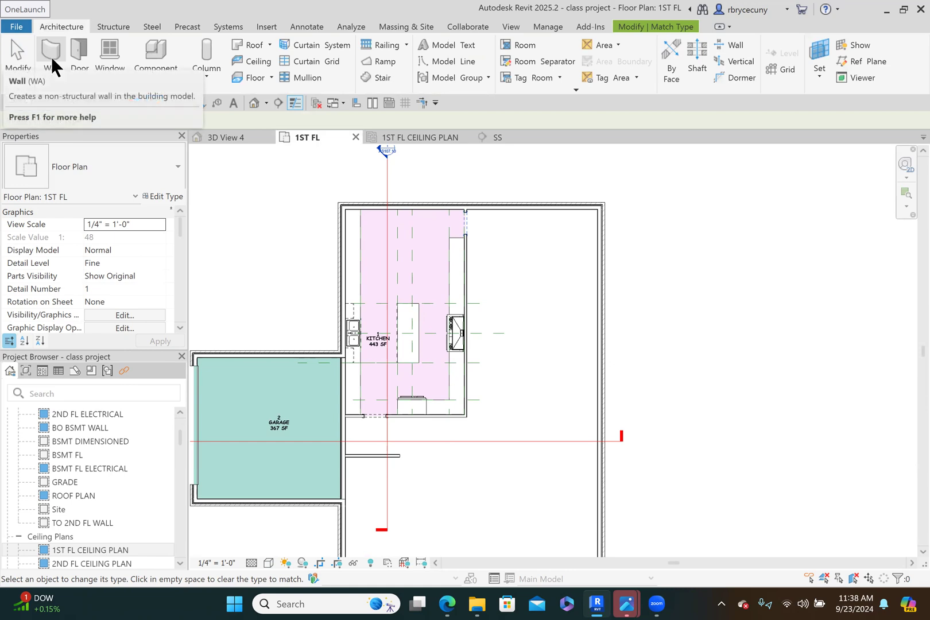
click(74, 52)
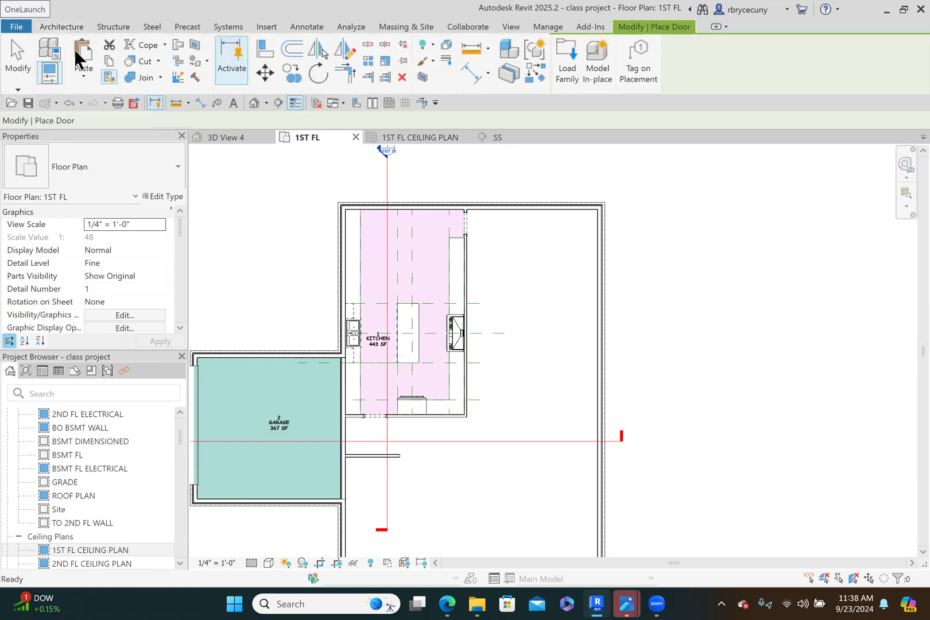
click(62, 26)
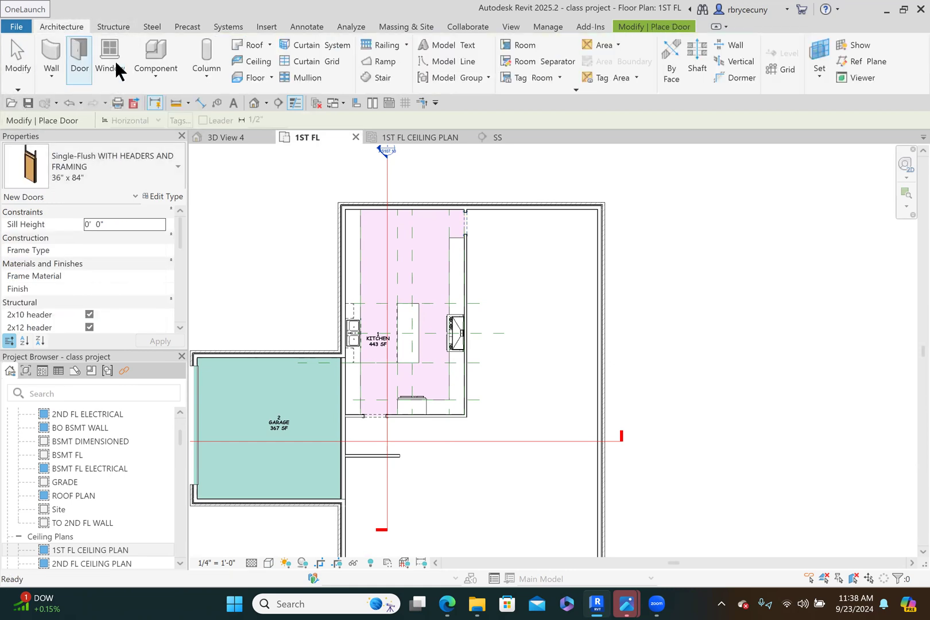
click(112, 60)
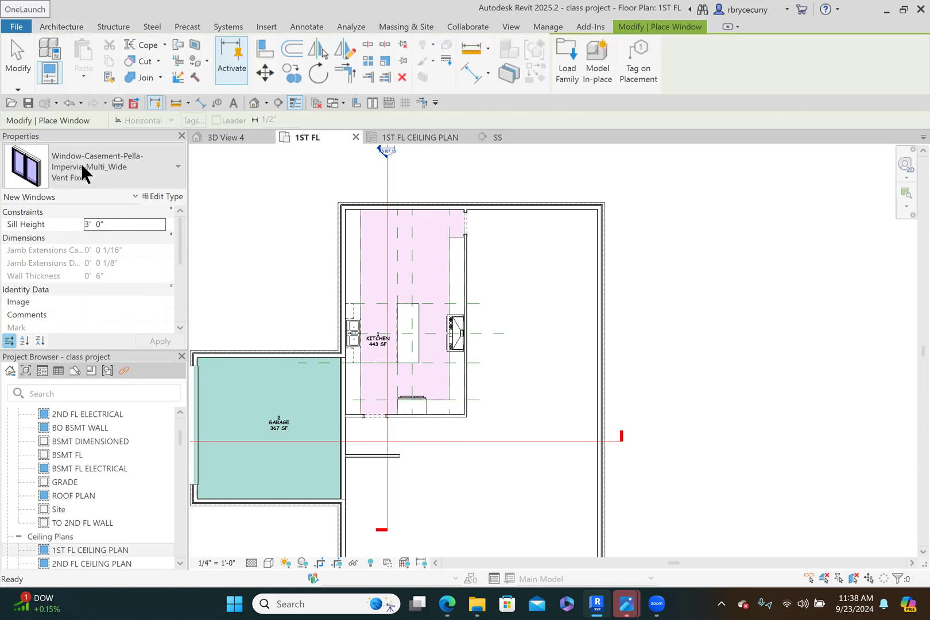
click(84, 172)
scroll(114, 303, down, 10)
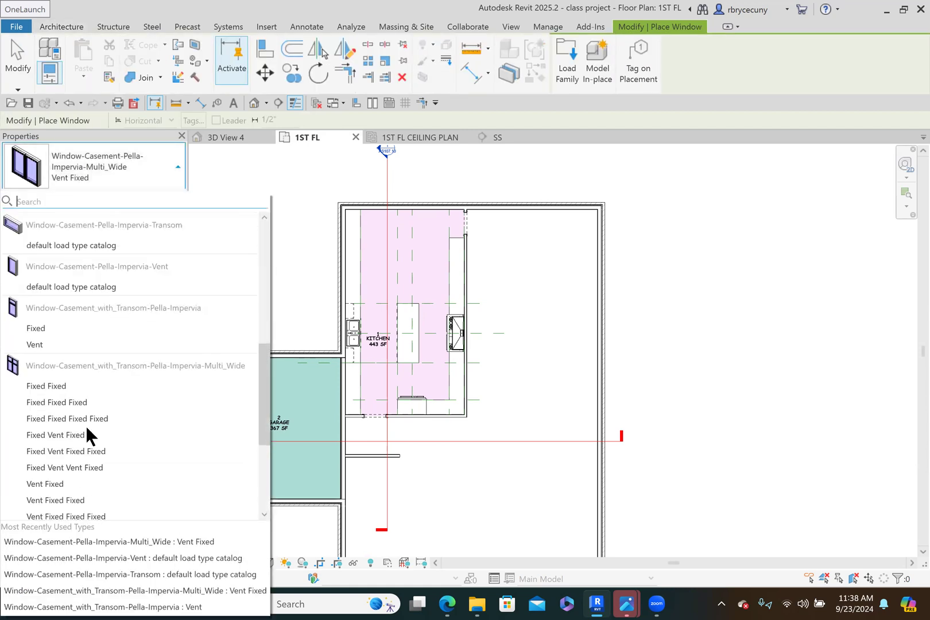
scroll(85, 425, up, 6)
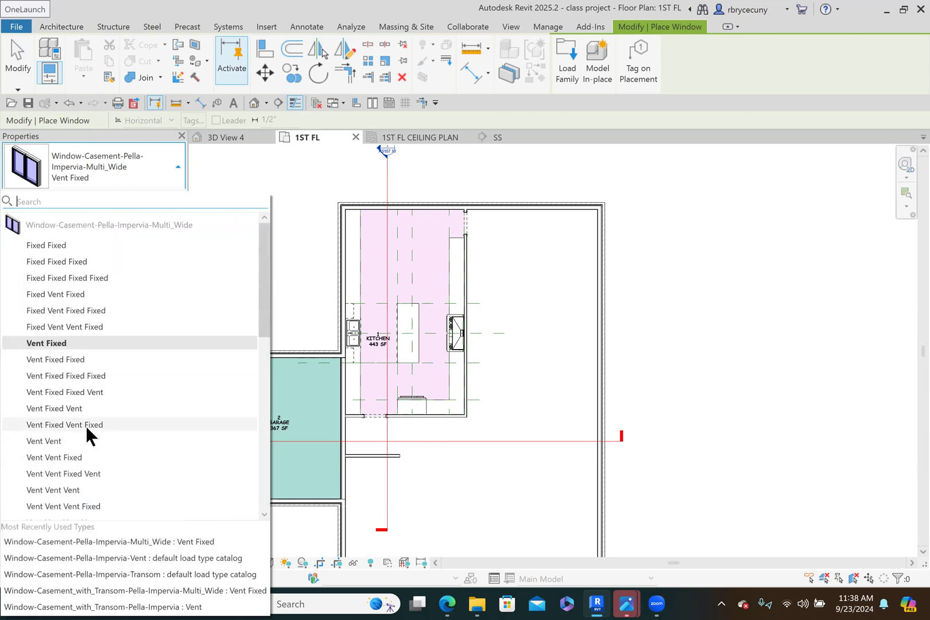
Set up an Ultra-SlidingPatioDoors-3wide door, type Not a Type - Load Type Catalog, for the kitchen's upper wall.
click(51, 28)
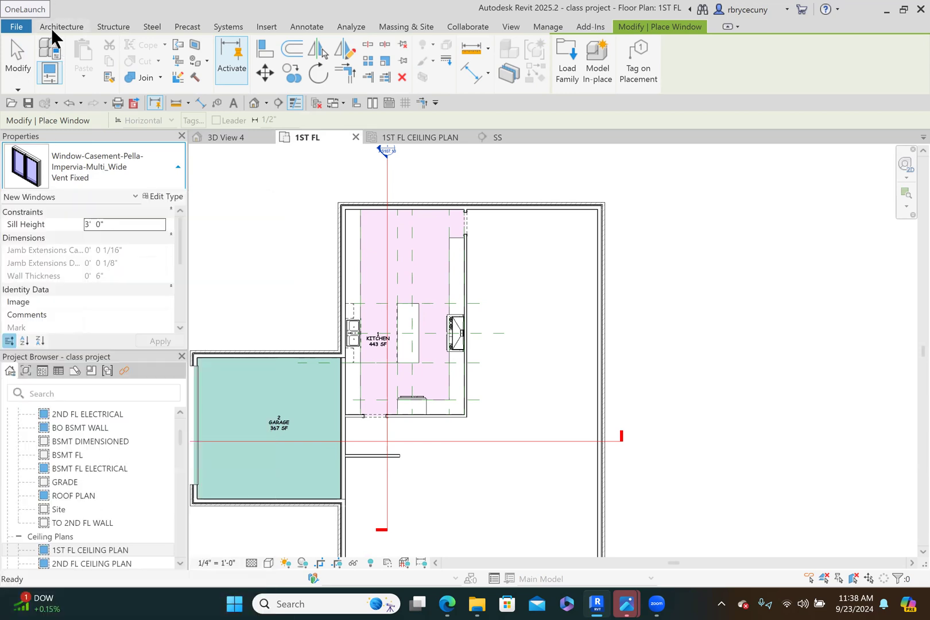
click(78, 43)
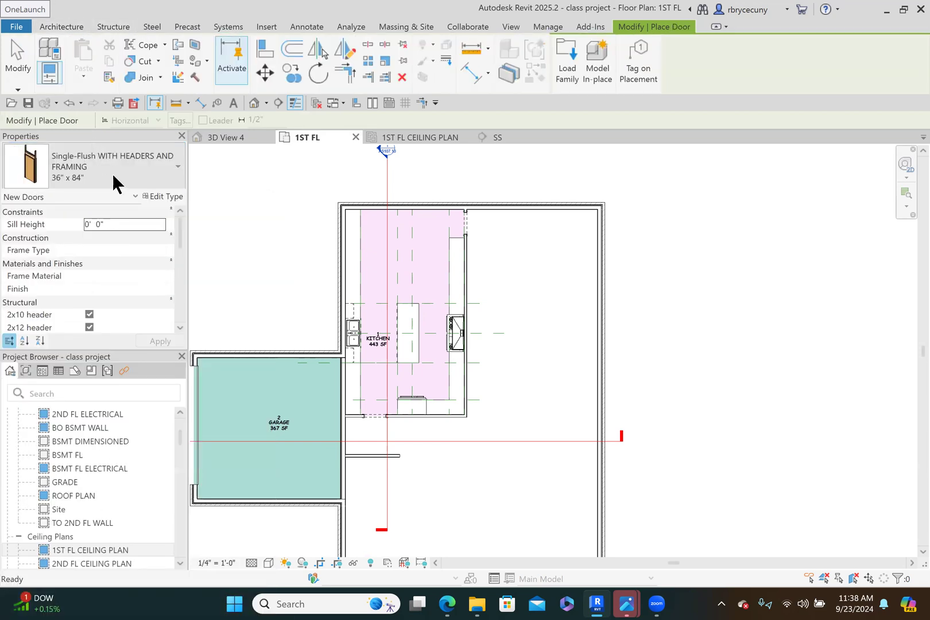
click(112, 173)
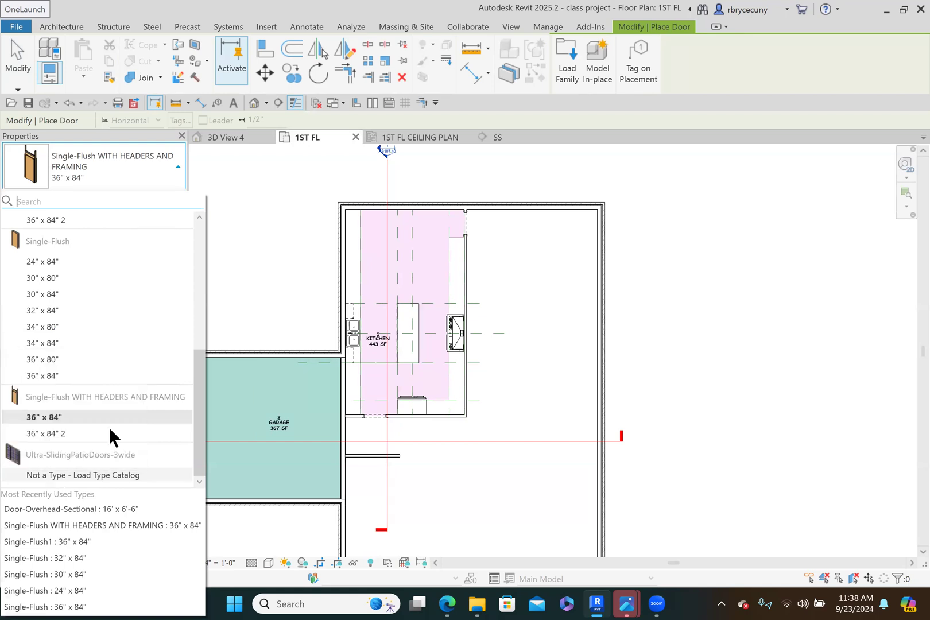
click(74, 475)
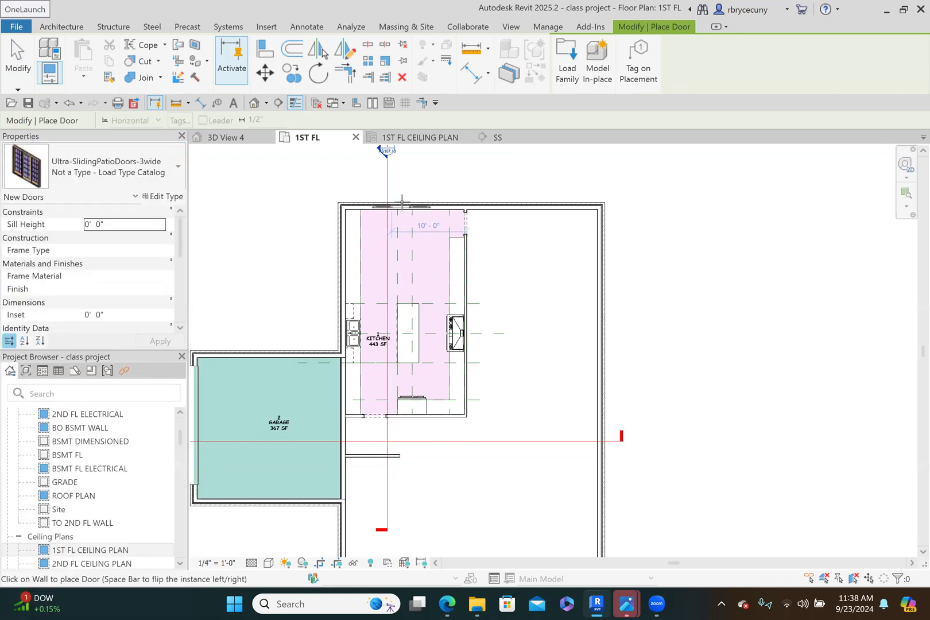
click(18, 60)
Place a Window-Casement-Pella-Impervia-Multi_Wide window, type Vent Vent, in the exterior brick wall behind the kitchen sink, centred on the sink.
scroll(331, 350, up, 8)
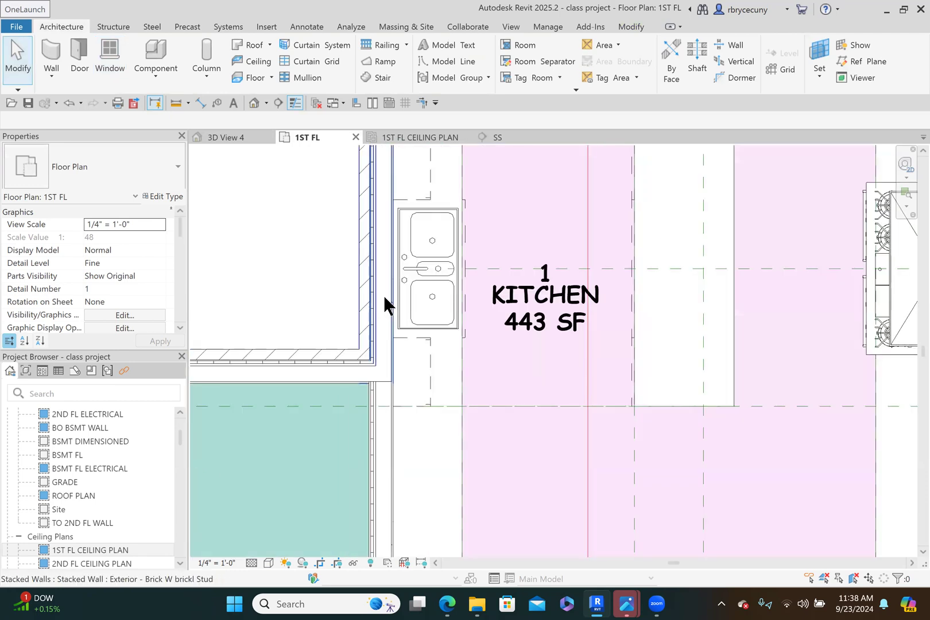
click(112, 51)
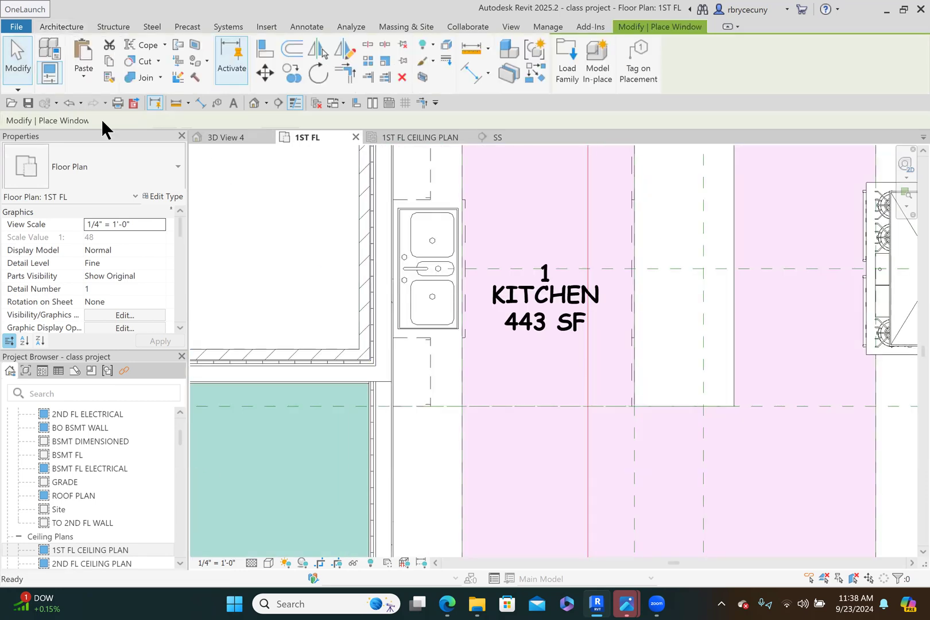
click(93, 170)
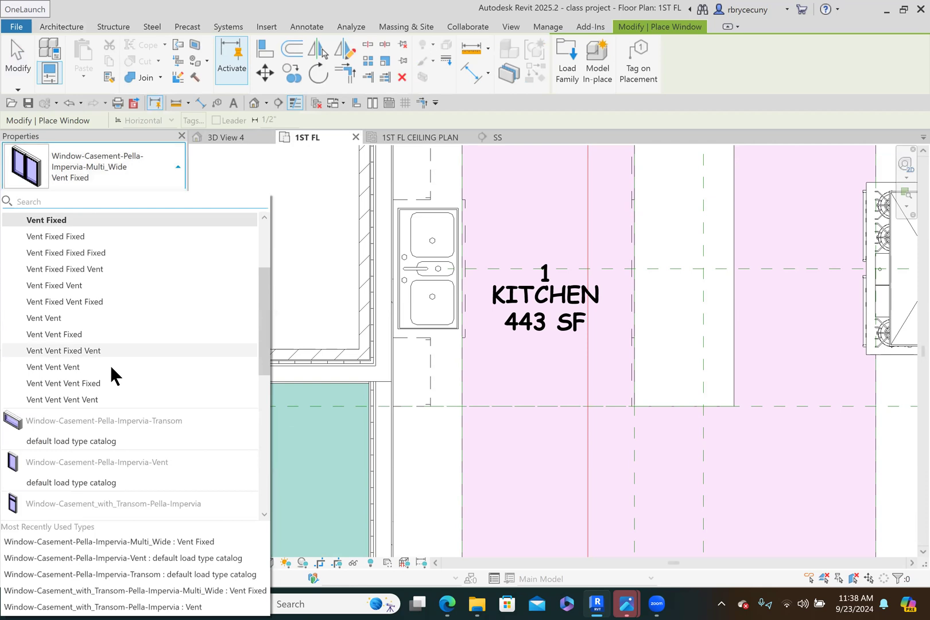
scroll(110, 363, up, 2)
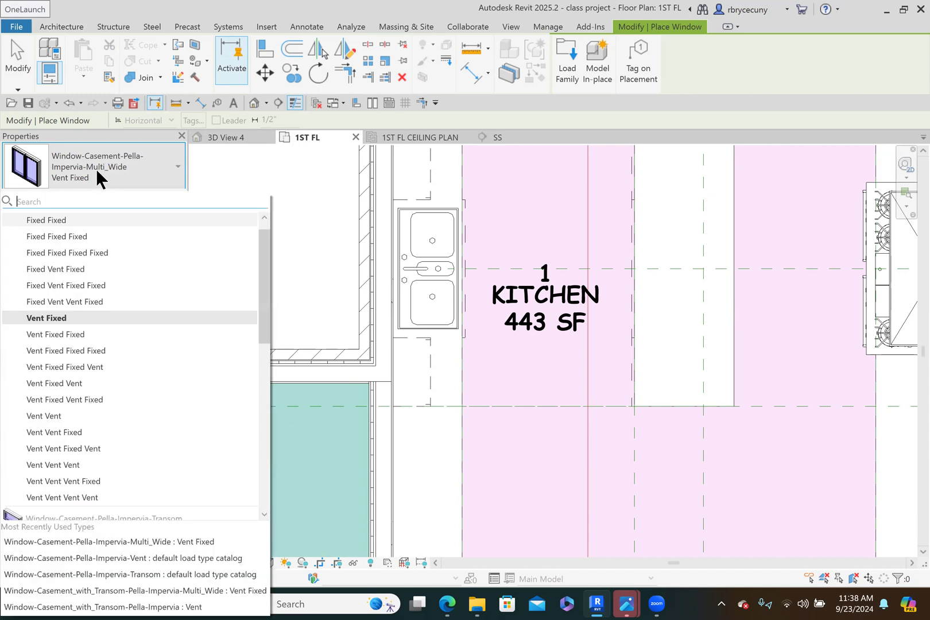
scroll(155, 189, down, 2)
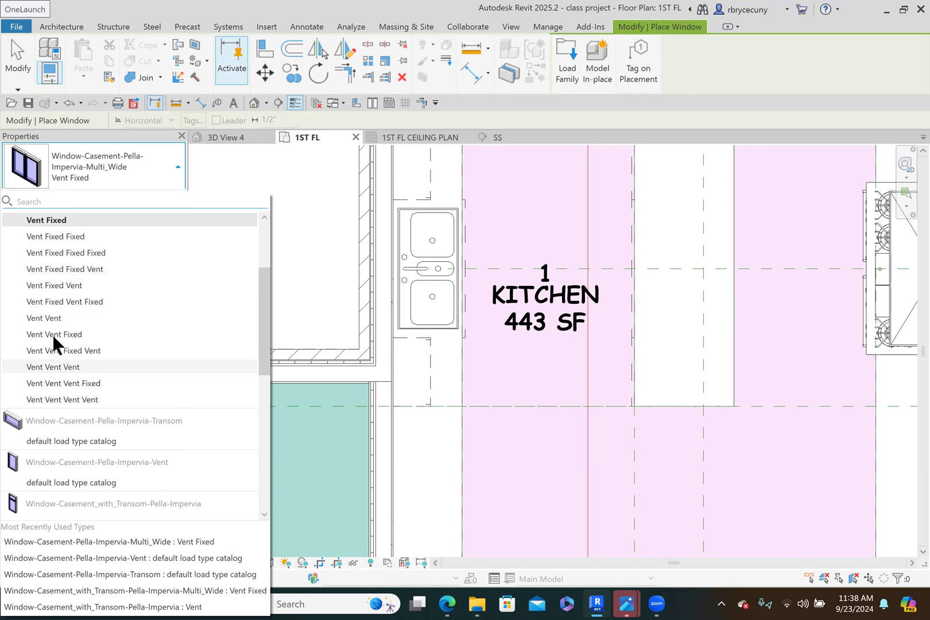
click(50, 317)
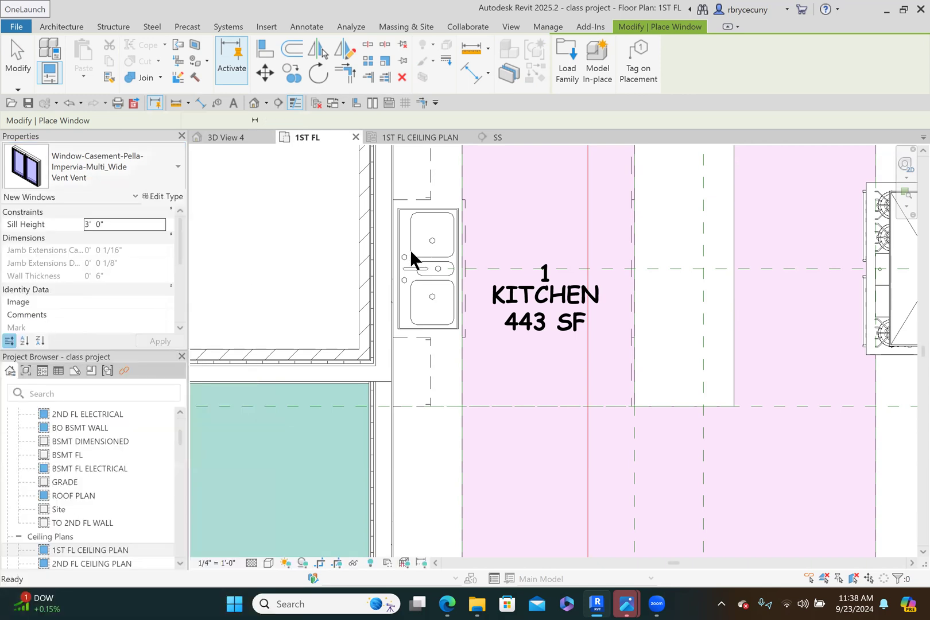
click(358, 260)
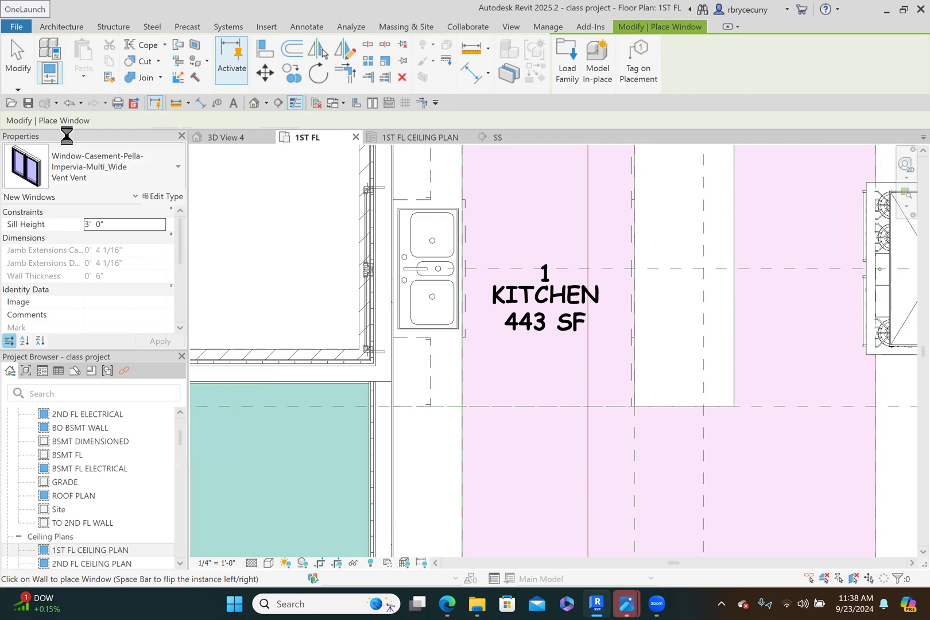
click(15, 64)
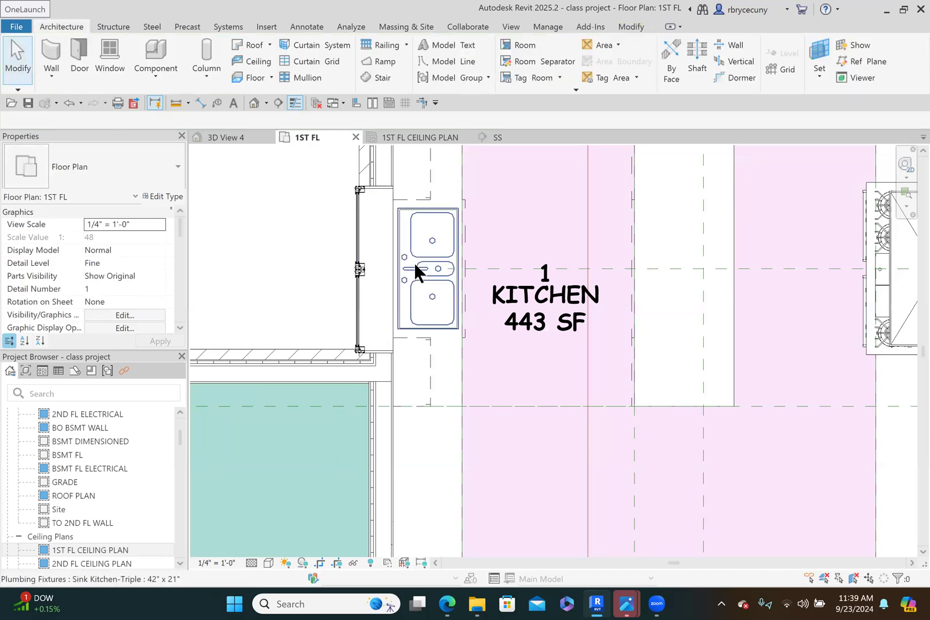
Set the Inset of the sink window's Vent Vent type to 4" and check how its frame sits in the brick wall.
scroll(352, 182, up, 6)
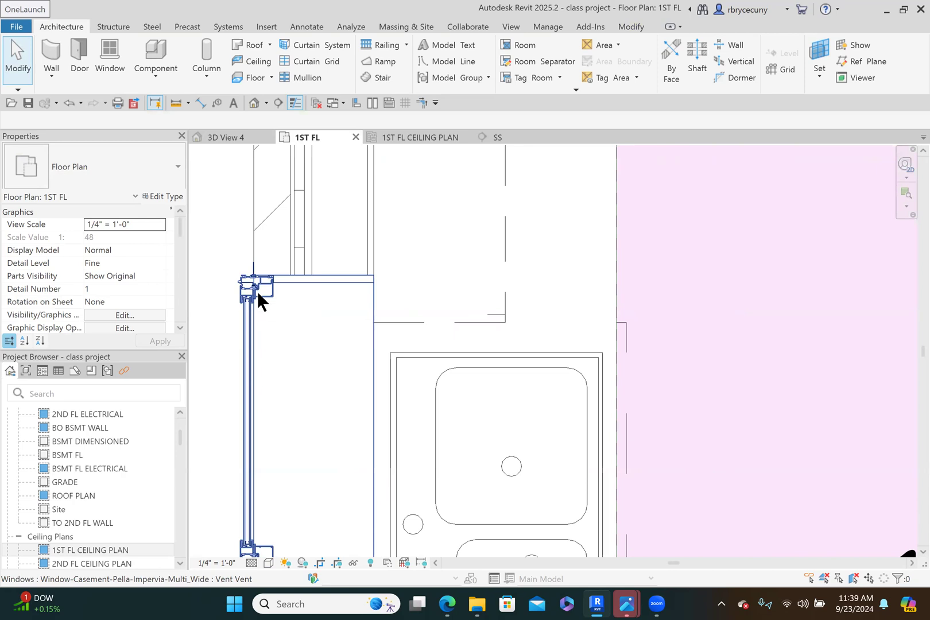
scroll(251, 294, up, 2)
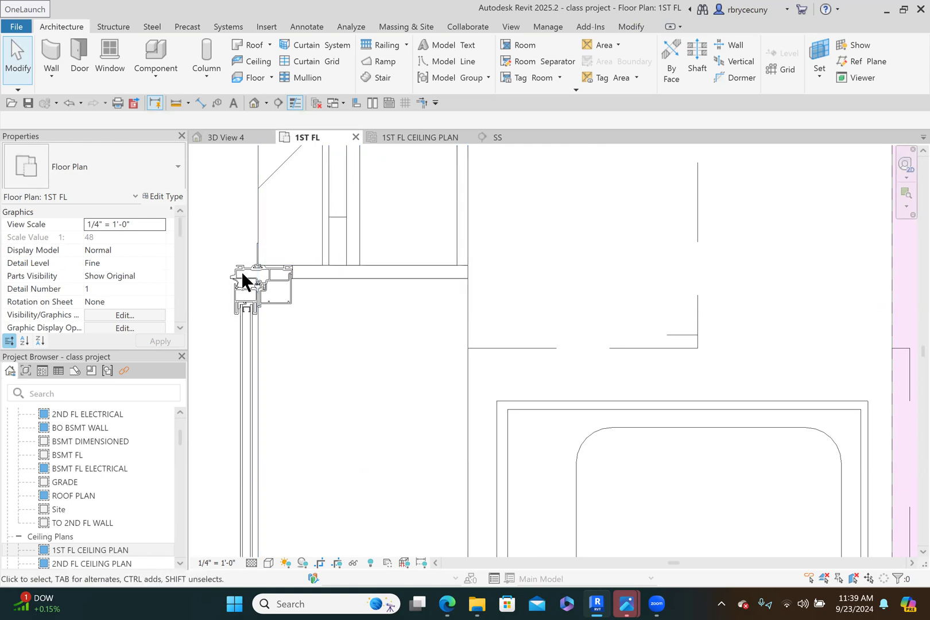
click(247, 289)
scroll(120, 228, down, 5)
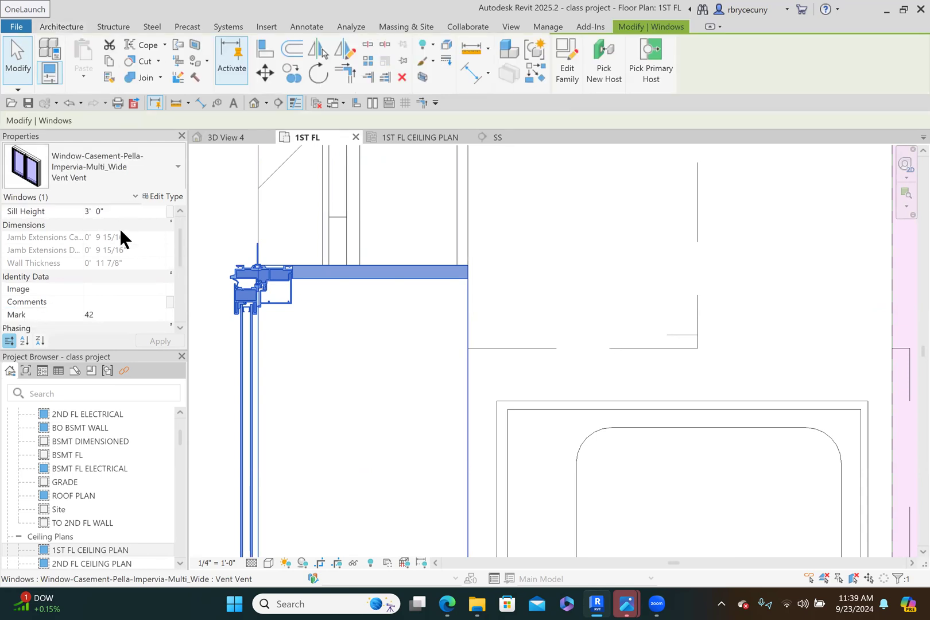
scroll(104, 272, up, 5)
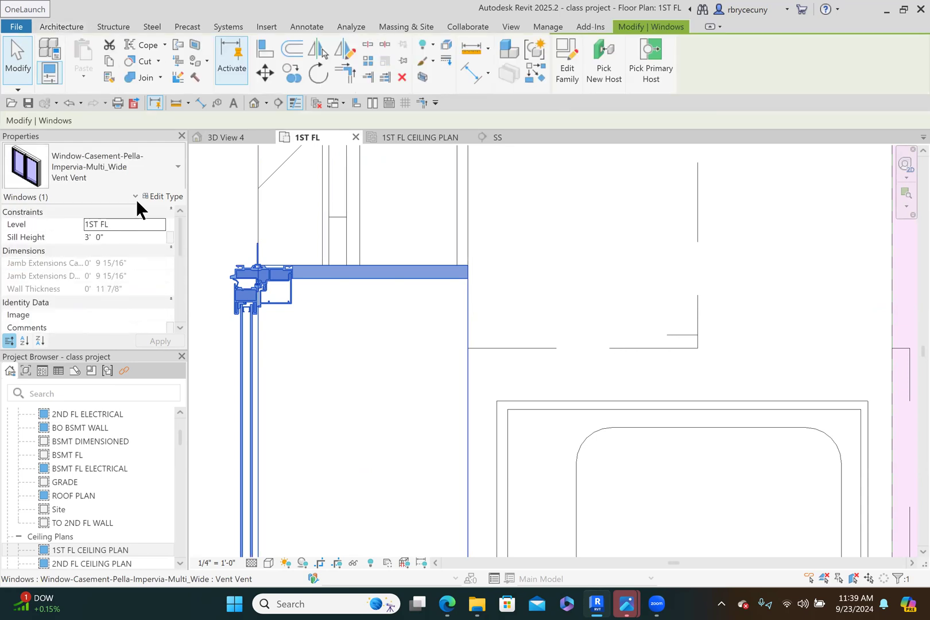
click(166, 194)
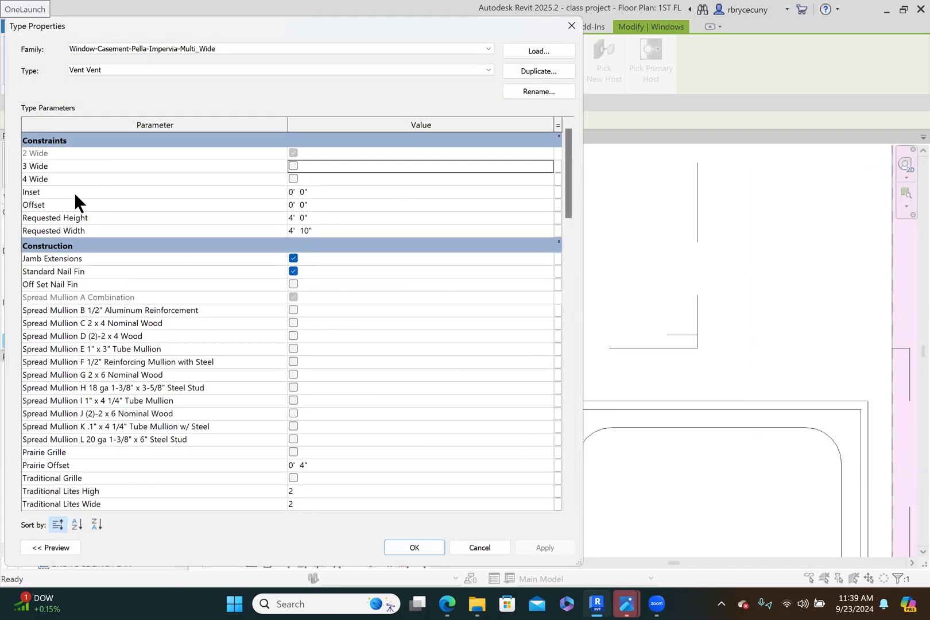
click(302, 191)
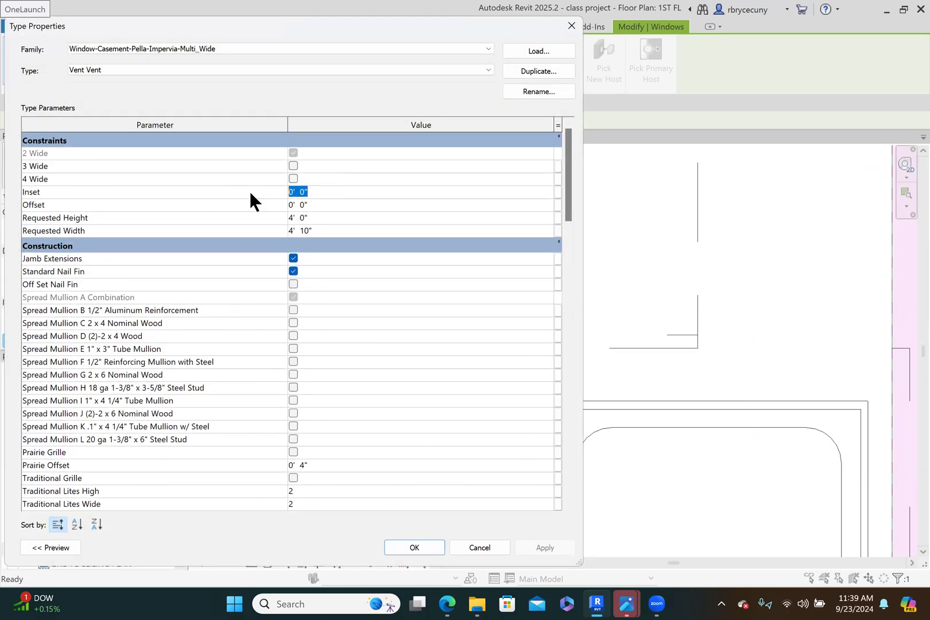
text(4")
key(Return)
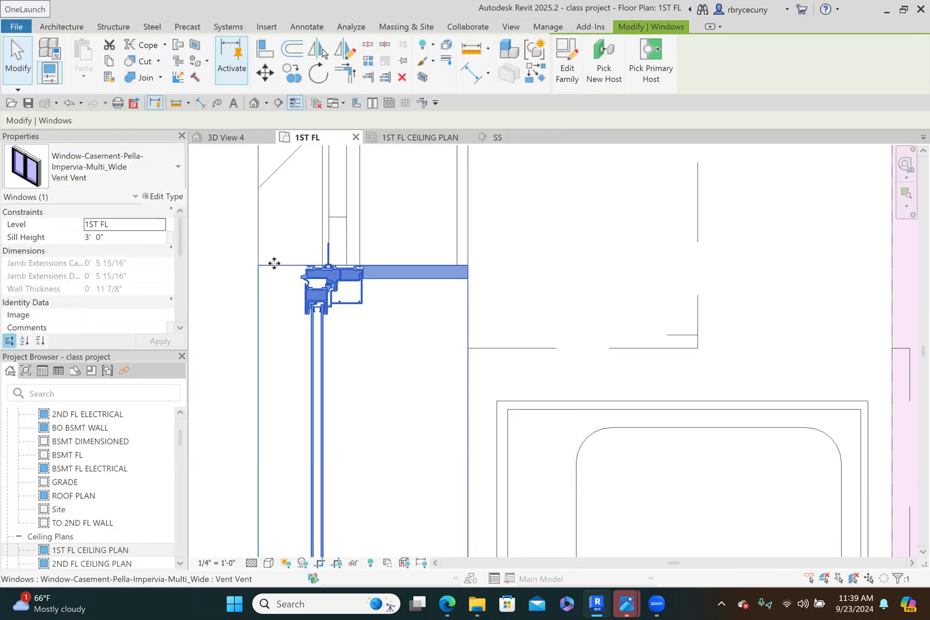
scroll(361, 239, up, 3)
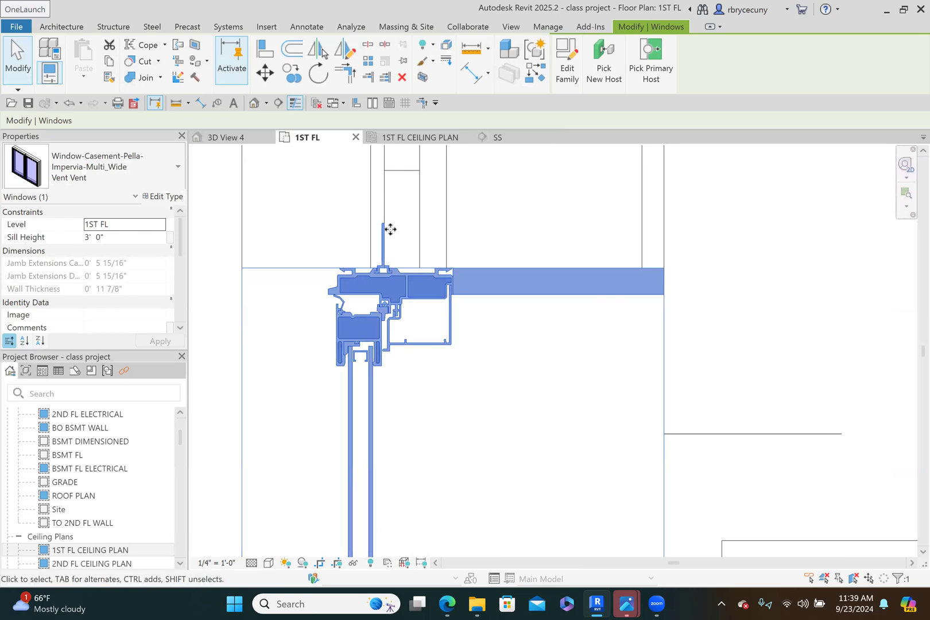
scroll(389, 229, down, 4)
scroll(389, 229, up, 2)
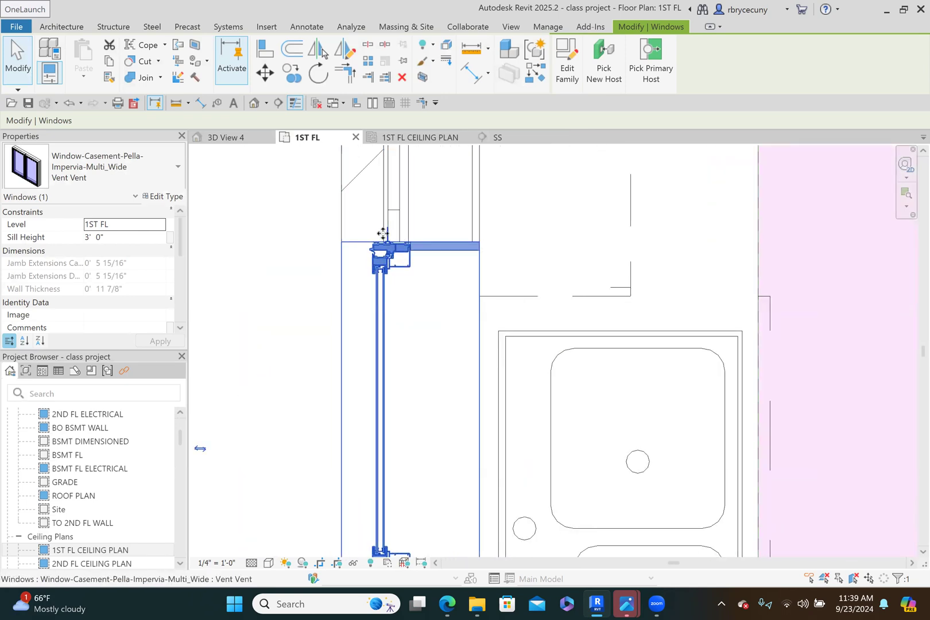
Align the centre of the casement window behind the kitchen sink with the sink's horizontal centreline.
scroll(386, 234, down, 5)
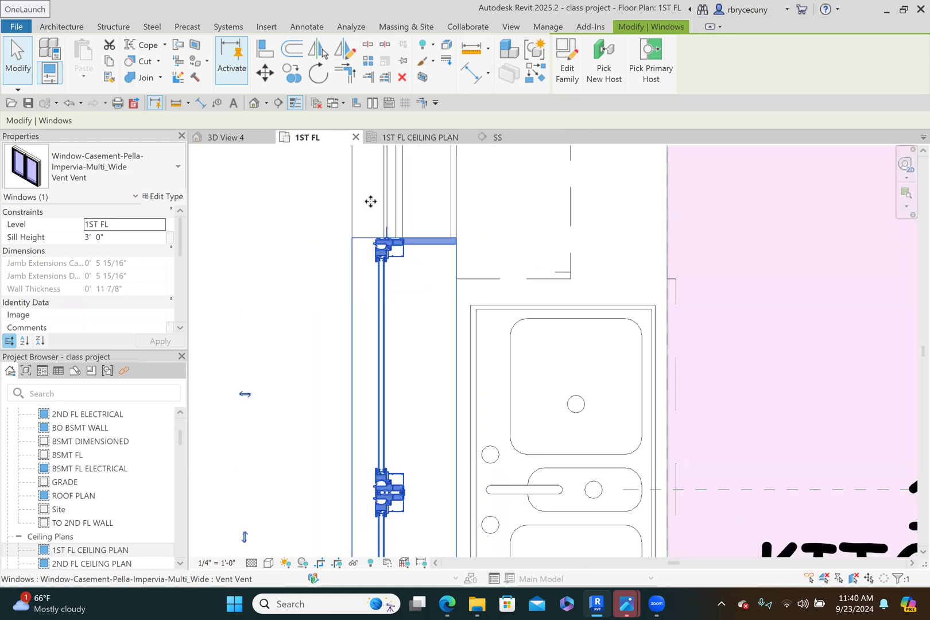
scroll(379, 241, up, 2)
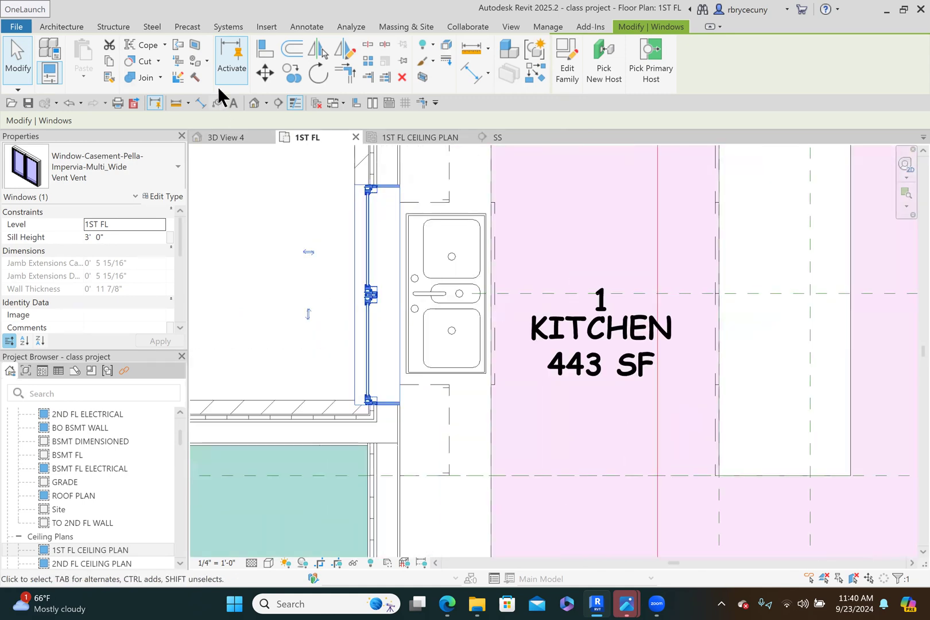
click(264, 53)
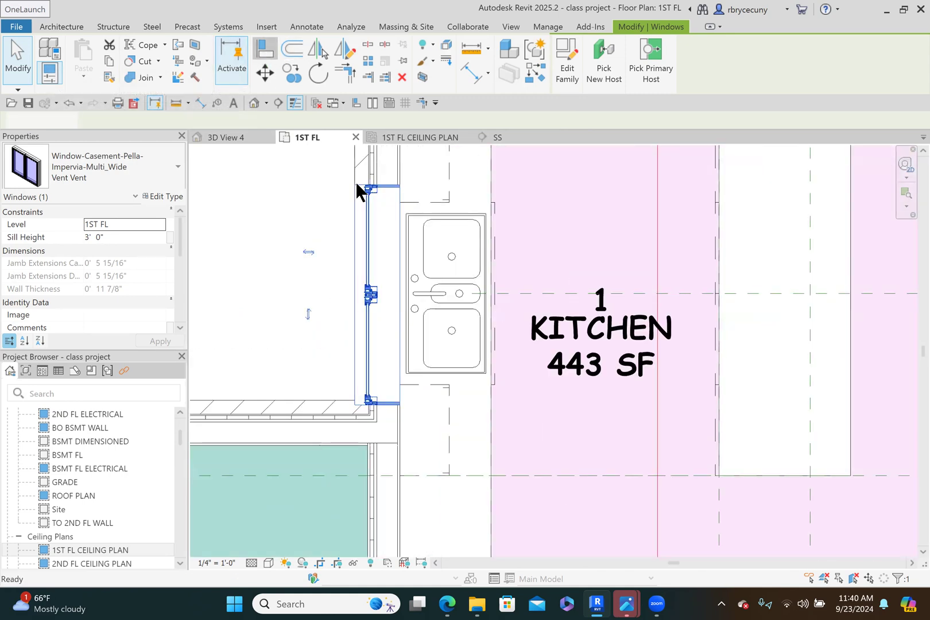
click(423, 295)
click(388, 295)
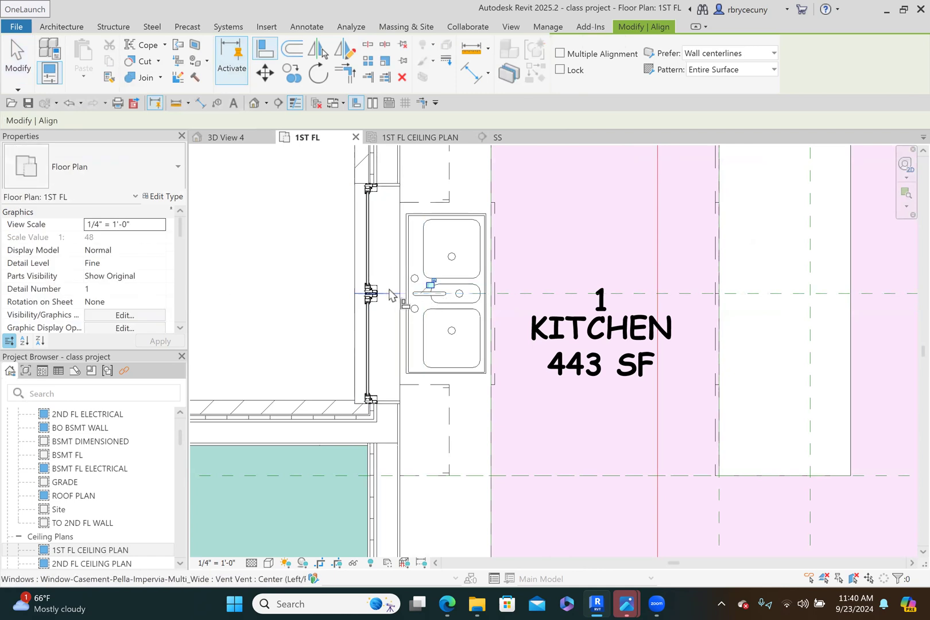
click(14, 68)
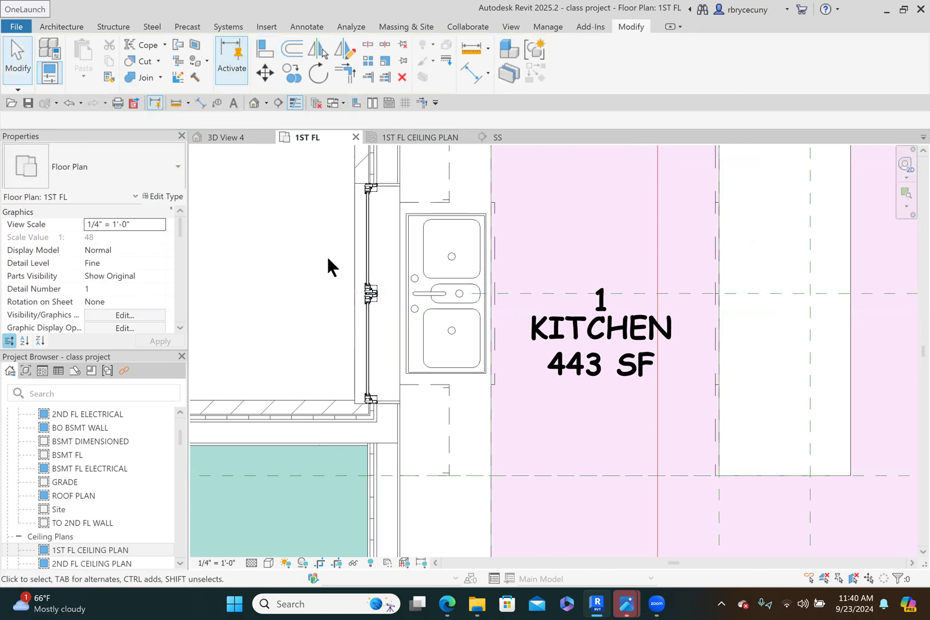
Create a perspective camera view from just inside the kitchen's sliding patio door, aimed down the room past the lower kitchen wall.
scroll(318, 221, down, 3)
scroll(318, 221, down, 5)
middle_drag(290, 170, 281, 237)
click(266, 103)
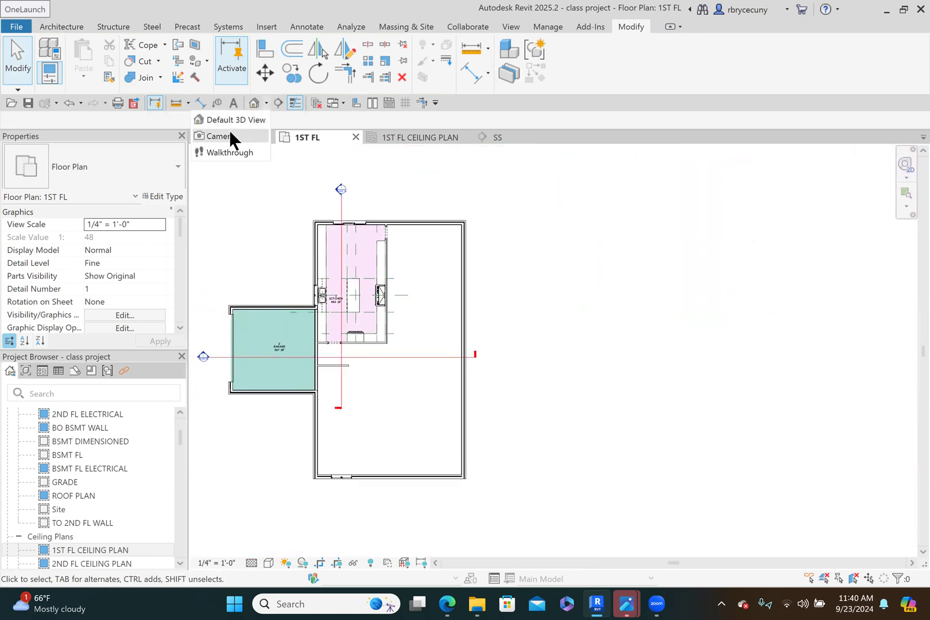
click(229, 131)
scroll(354, 231, up, 5)
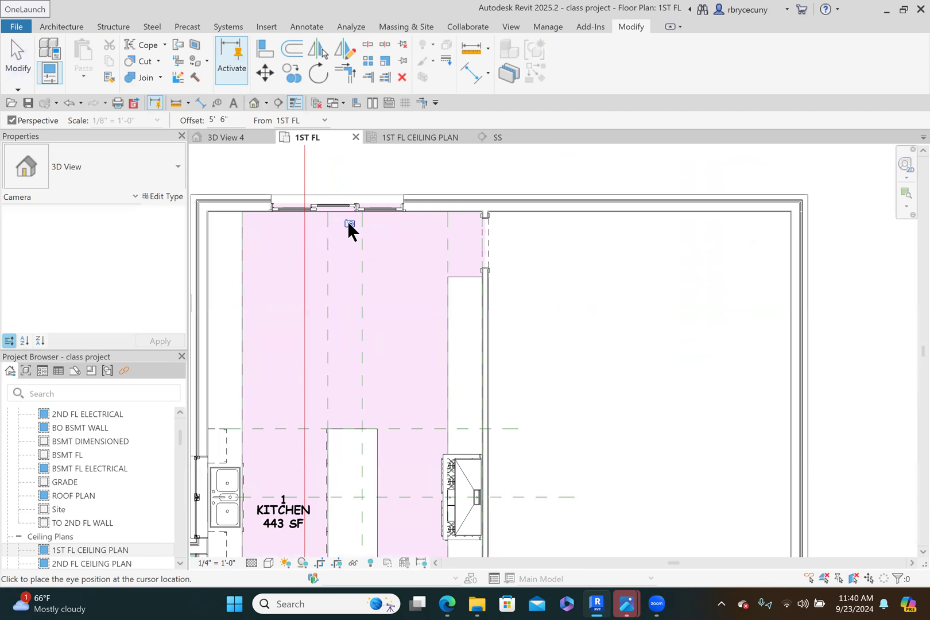
click(340, 216)
scroll(340, 216, down, 5)
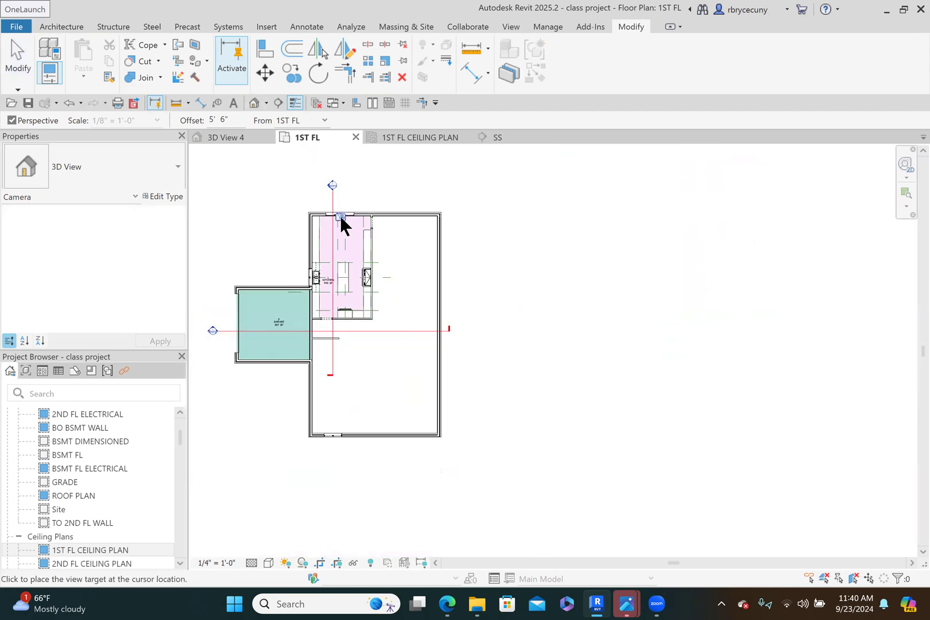
click(343, 343)
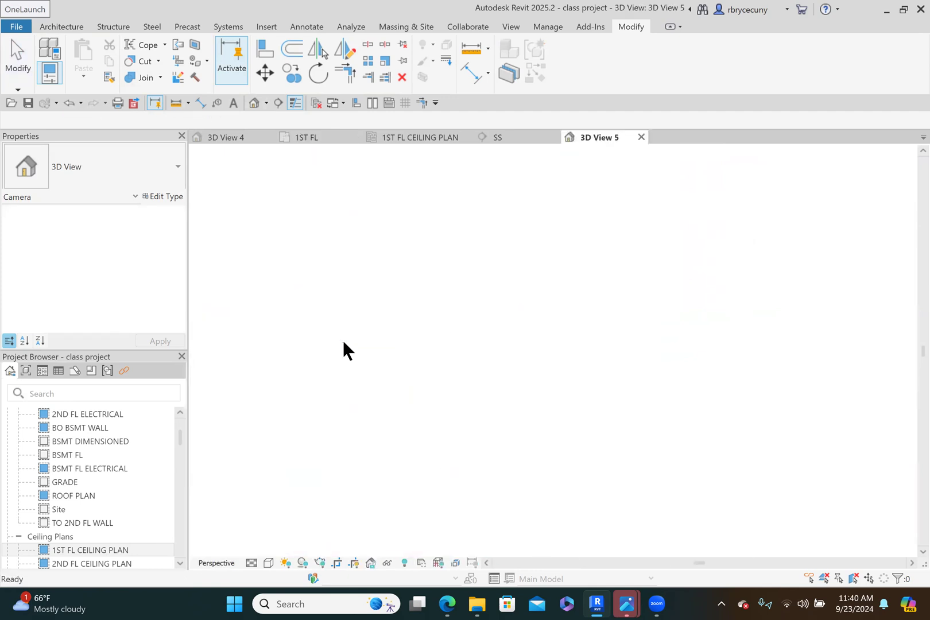
Enlarge the kitchen camera view's crop region downward and outward on both sides to take in the range, sink and floor.
scroll(248, 233, down, 3)
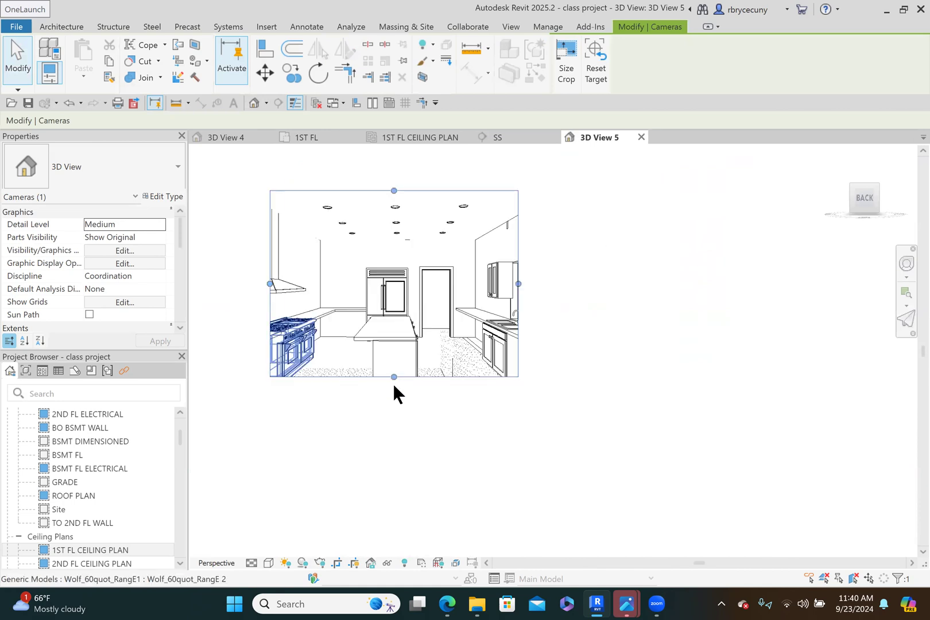
drag(394, 378, 398, 437)
drag(519, 308, 570, 313)
drag(270, 313, 226, 313)
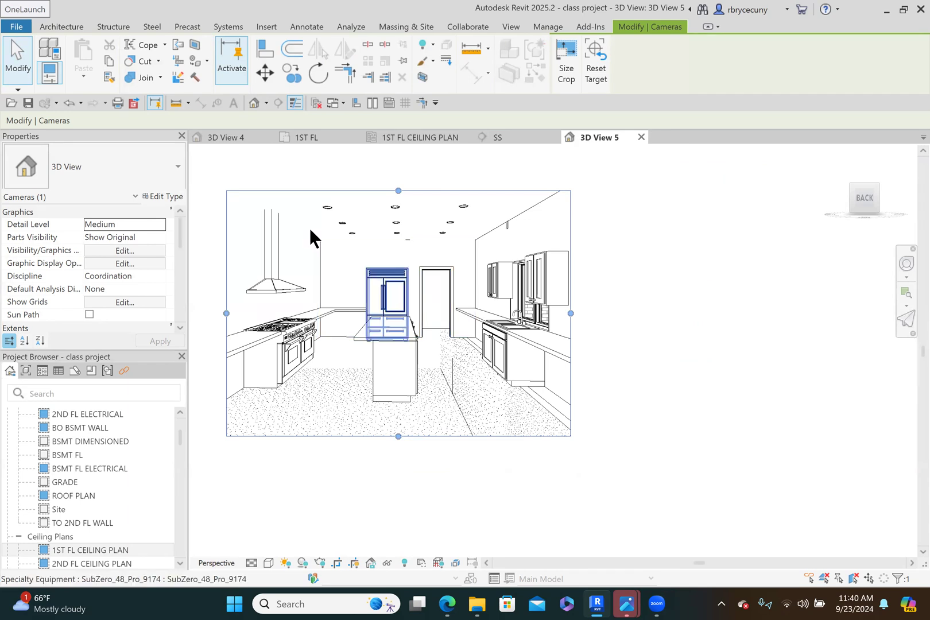
Start a floor of type OAK in the 1ST FL plan with a height offset of 3/4" from the level.
click(305, 134)
click(400, 201)
middle_drag(400, 201, 459, 186)
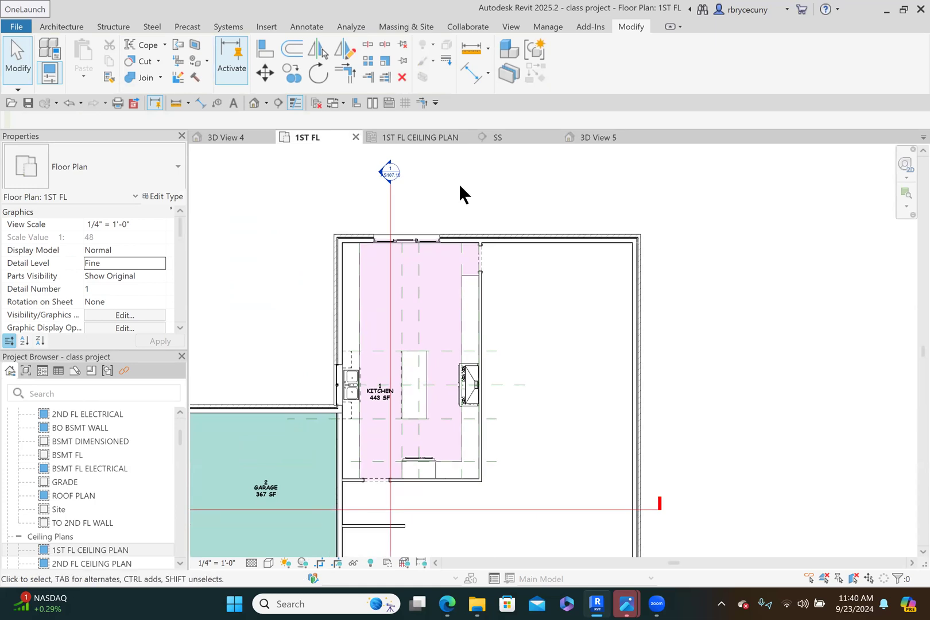
click(62, 27)
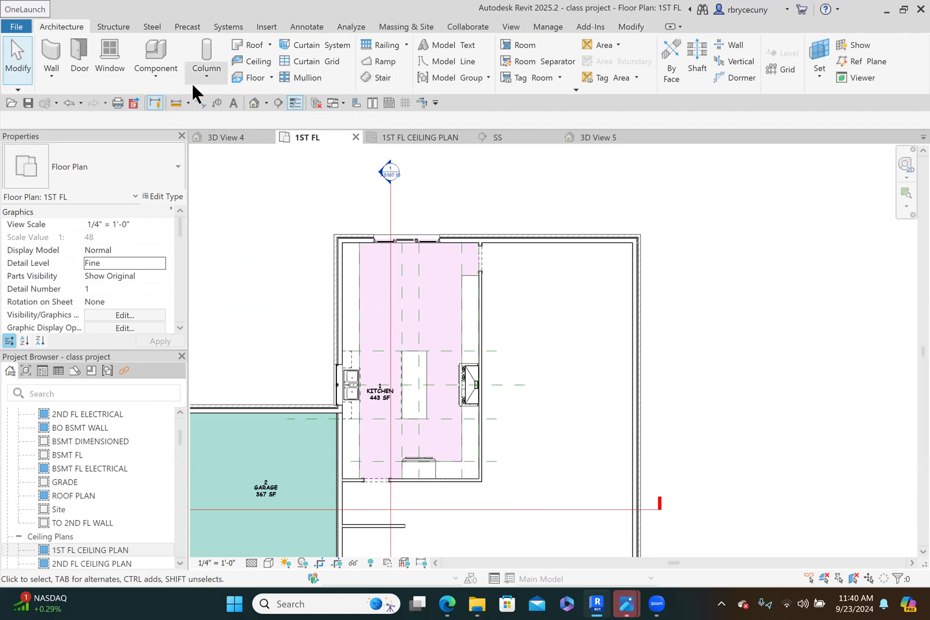
click(244, 76)
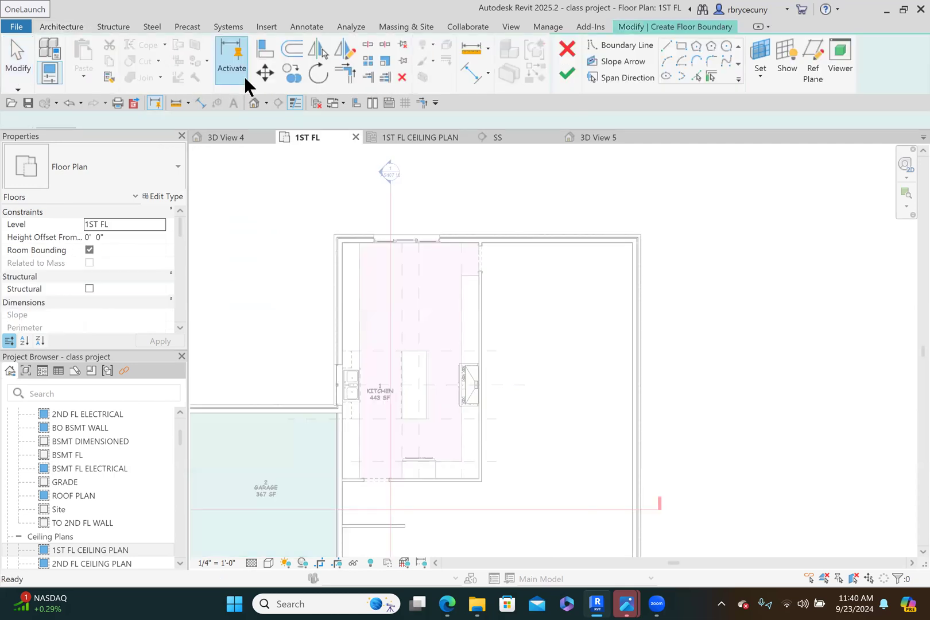
click(65, 163)
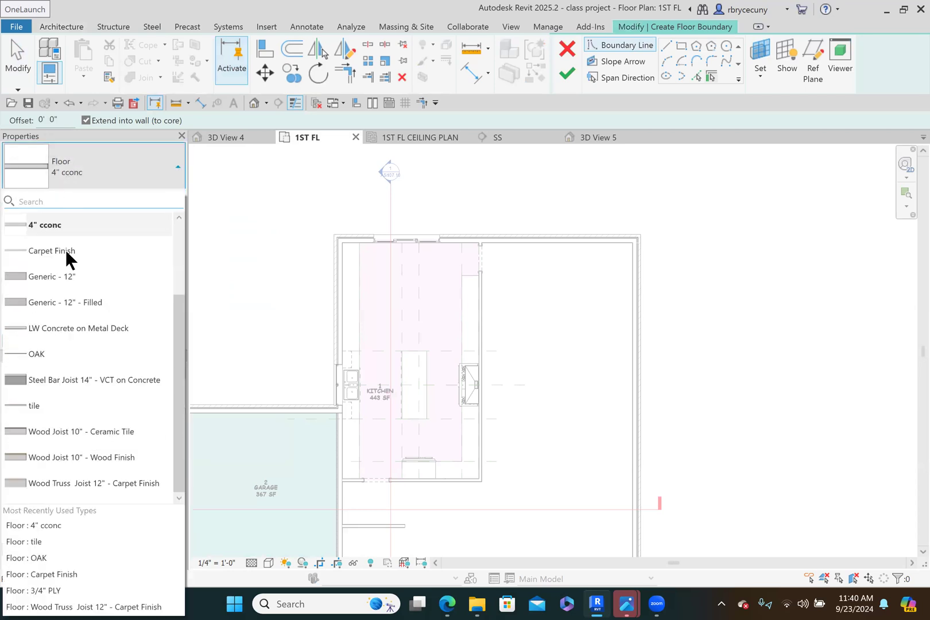
click(45, 353)
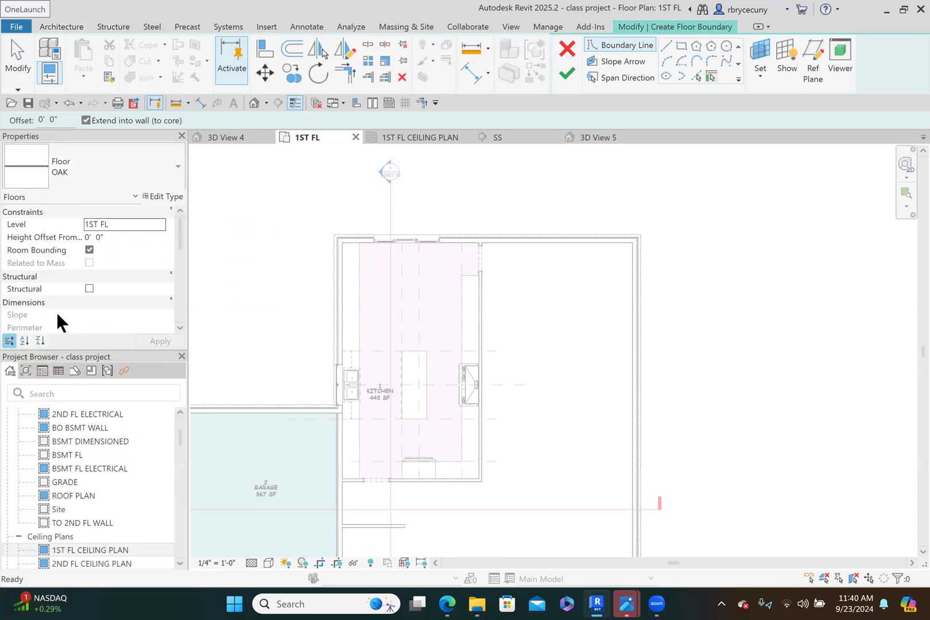
click(113, 239)
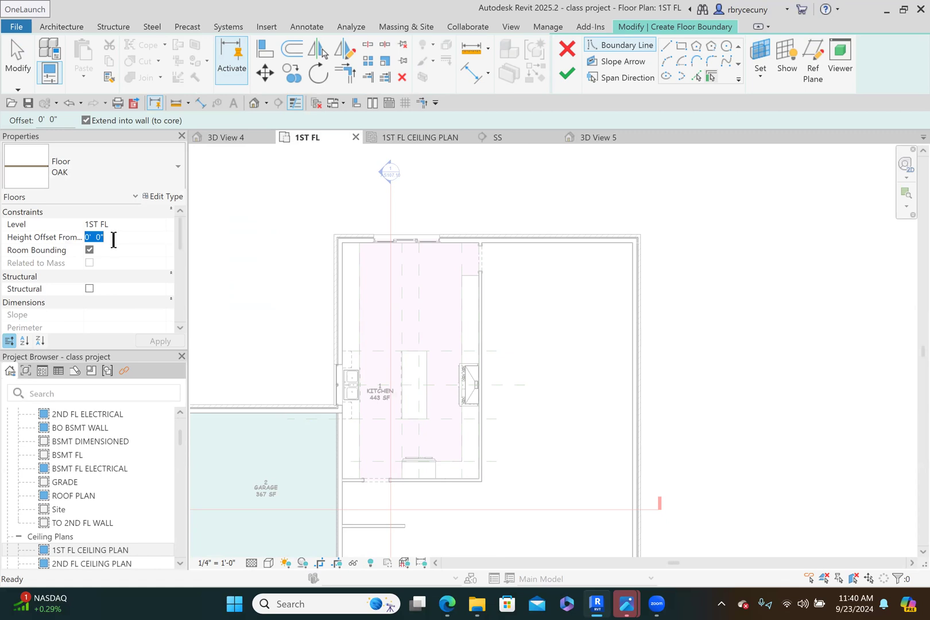
text(3/4)
key(Return)
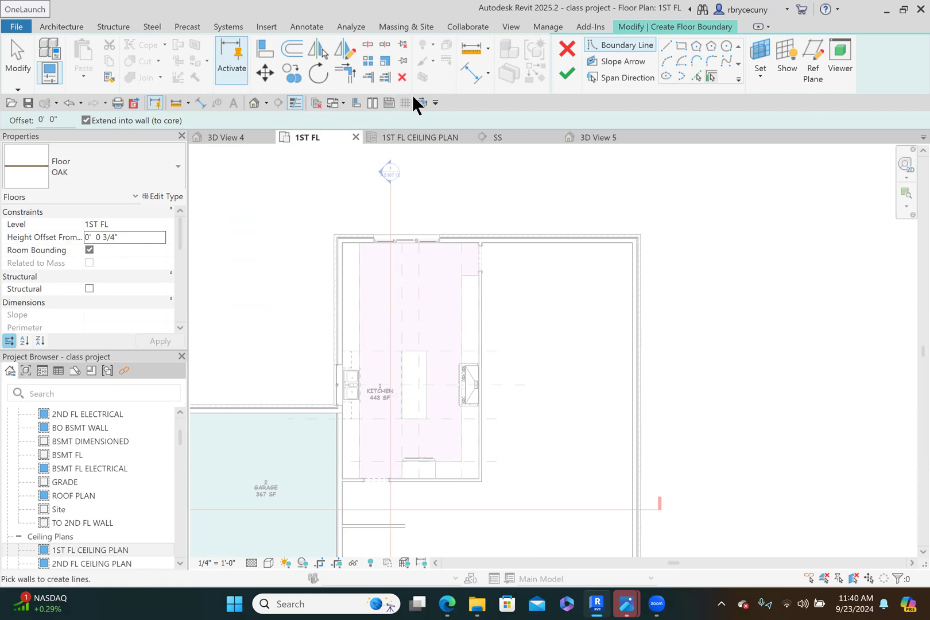
Sketch a rectangular floor boundary along the kitchen's inner wall faces, from the upper-left corner to the lower-right corner, and finish the floor.
click(681, 45)
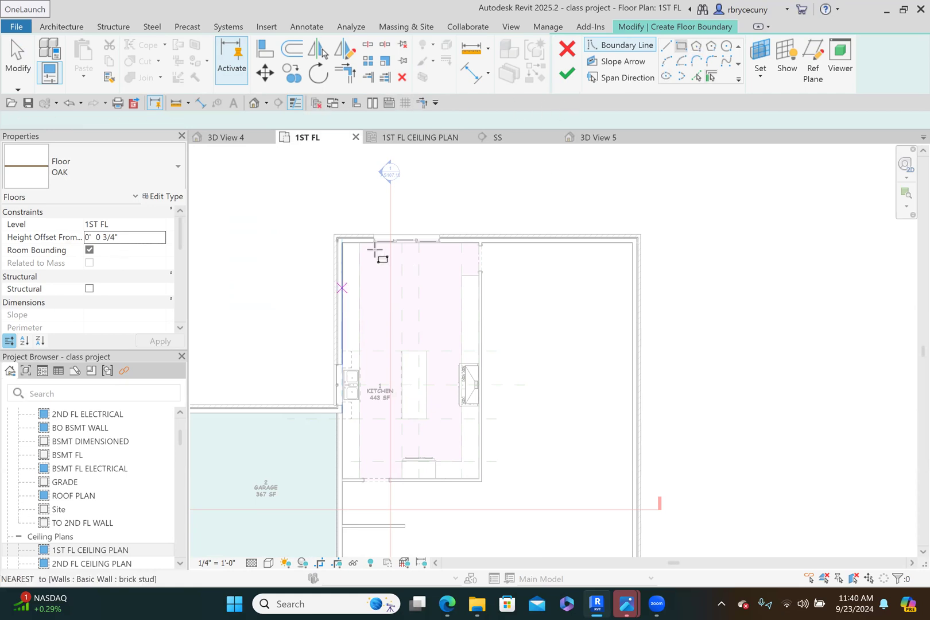
scroll(367, 253, up, 5)
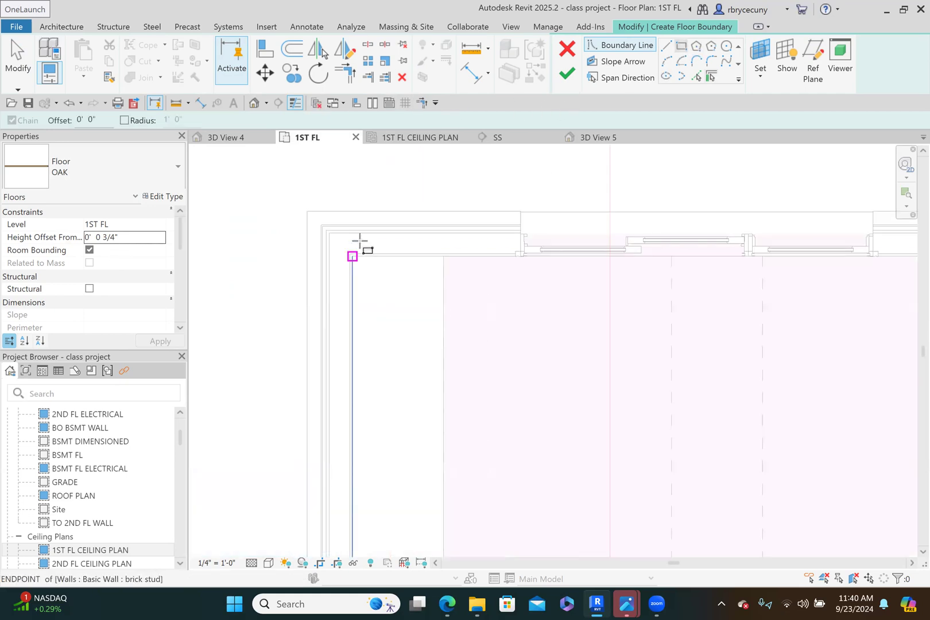
click(331, 276)
scroll(331, 277, down, 5)
middle_drag(444, 368, 365, 165)
middle_drag(444, 305, 383, 150)
scroll(400, 251, down, 1)
middle_drag(490, 295, 484, 272)
scroll(525, 357, up, 4)
scroll(482, 382, up, 7)
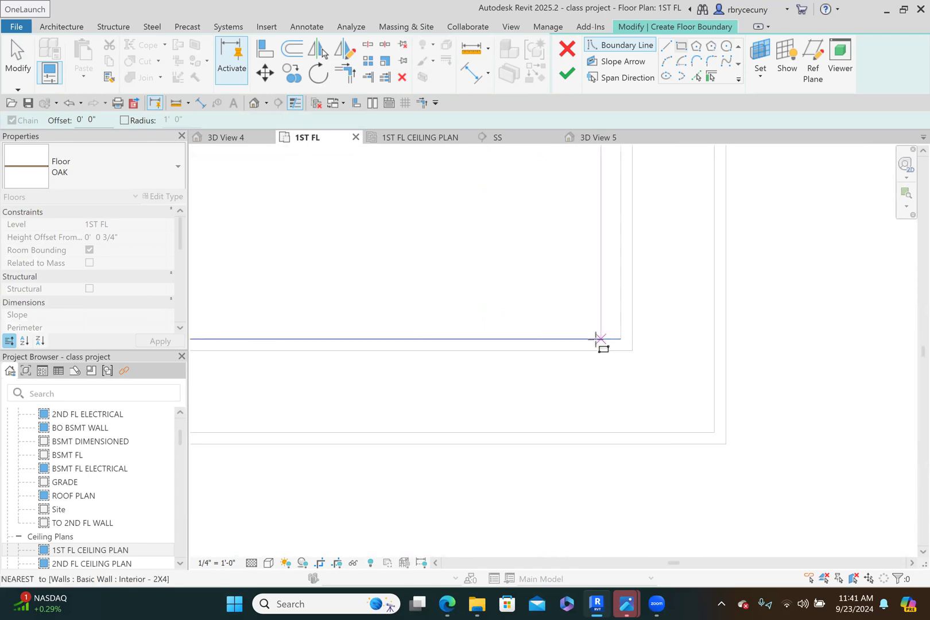
click(621, 339)
scroll(528, 264, down, 4)
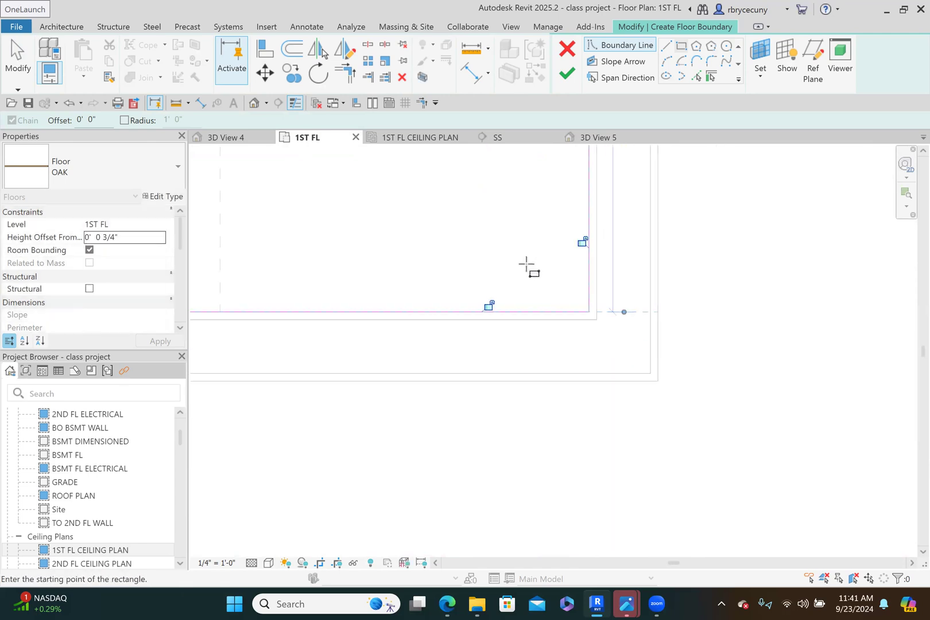
scroll(527, 263, down, 5)
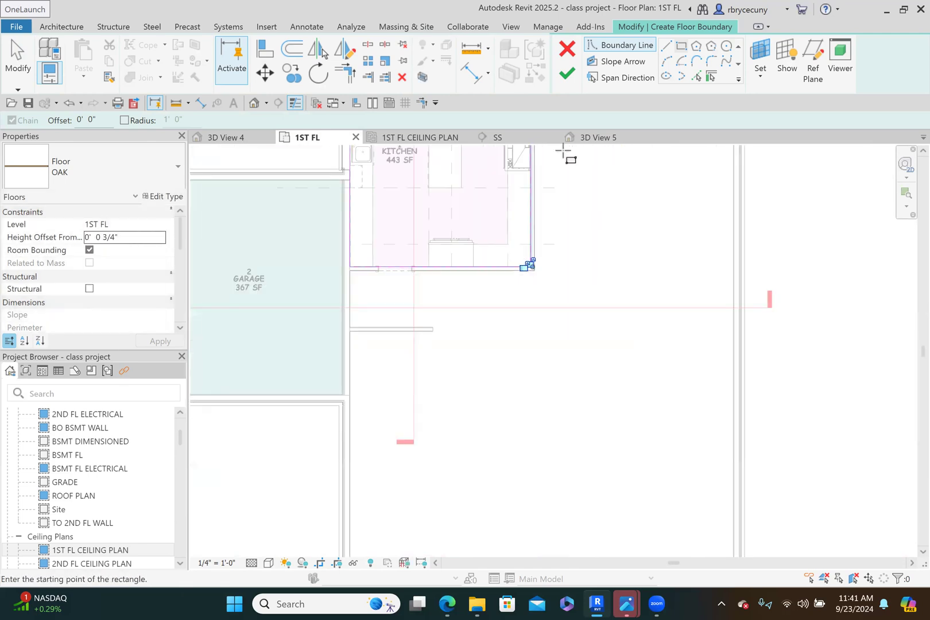
click(564, 76)
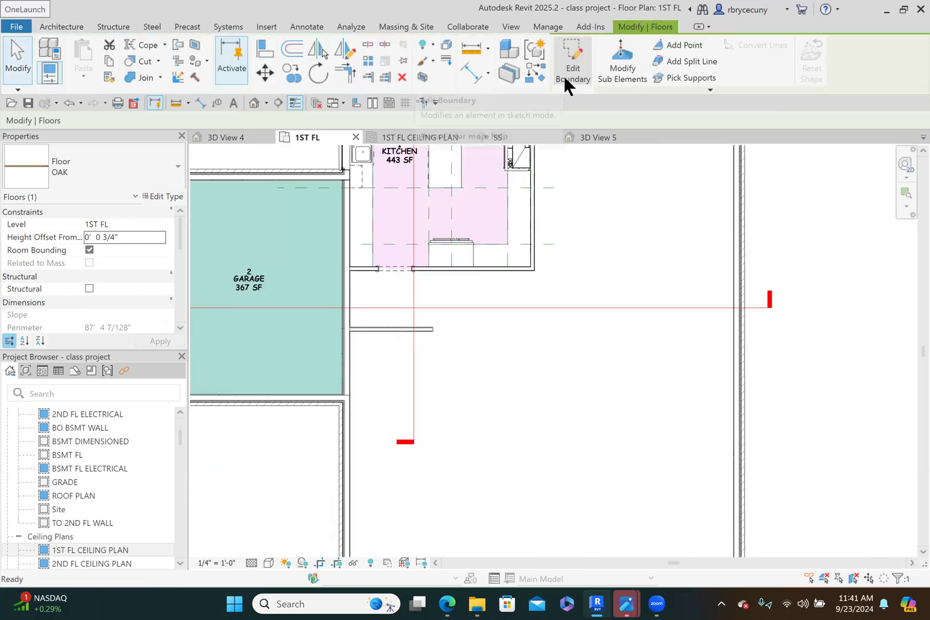
Open the 1ST FL ARCH floor plan and examine the kitchen's oak floor pattern.
scroll(57, 416, up, 4)
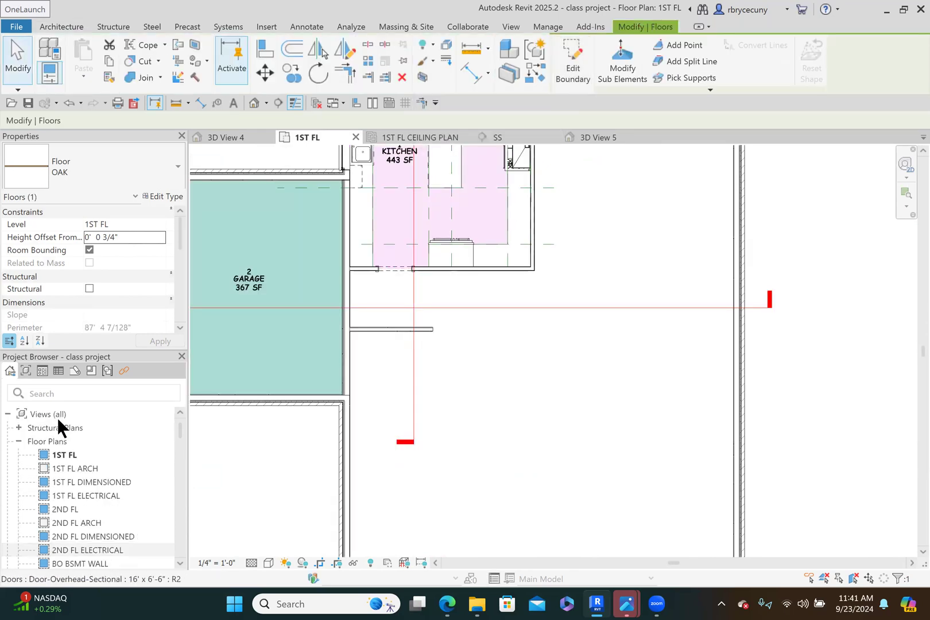
double_click(71, 468)
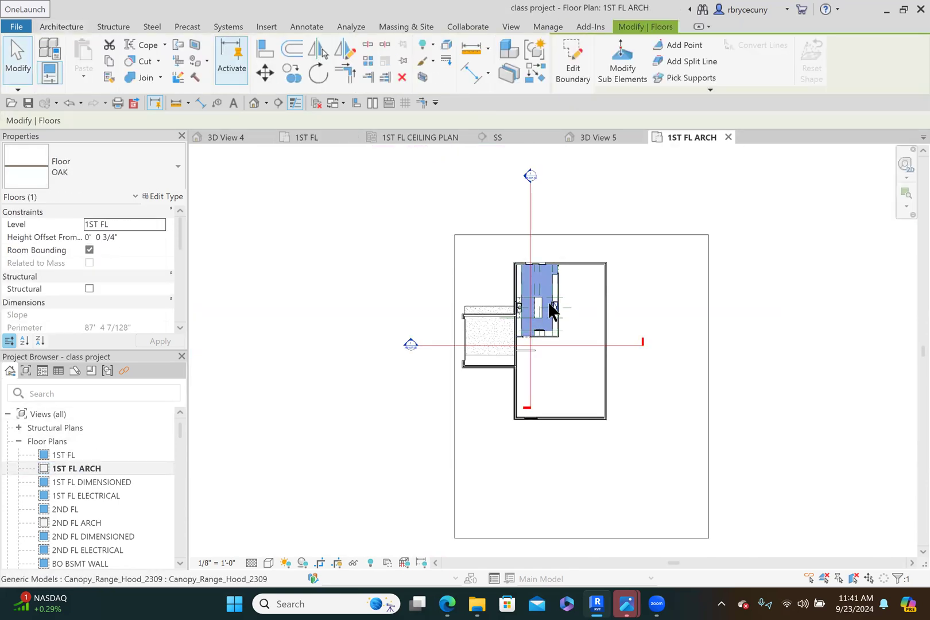
scroll(548, 310, up, 5)
click(326, 276)
middle_drag(363, 251, 315, 248)
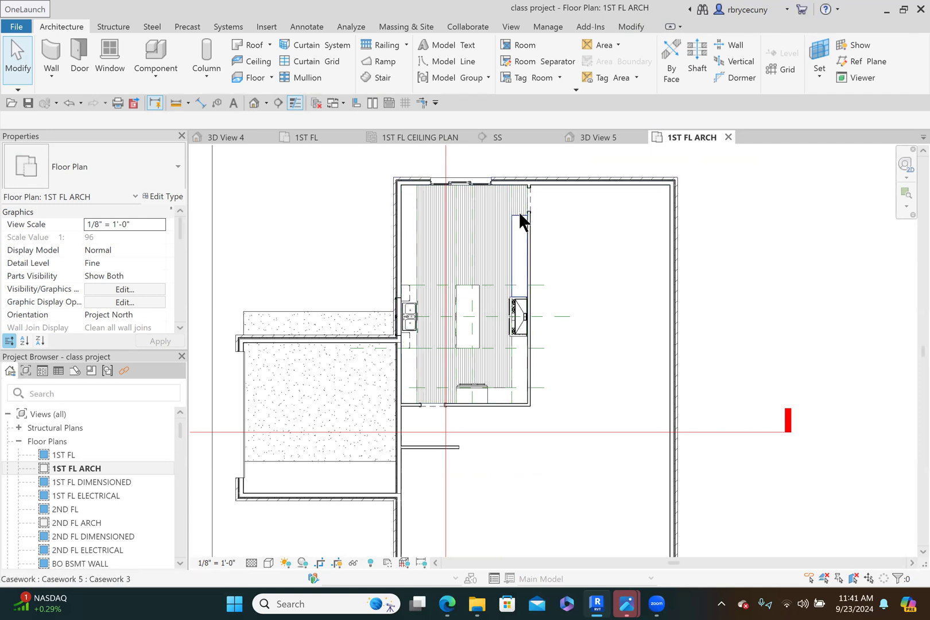
scroll(514, 217, up, 3)
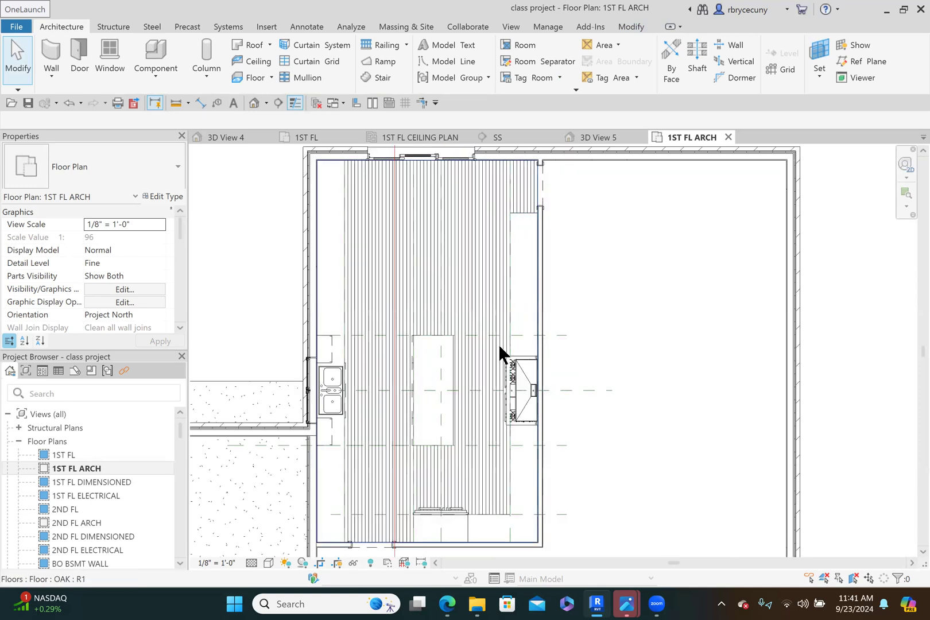
Delete the countertop between the range and the cased opening to check the oak floor beneath it, and undo the deletion.
click(525, 219)
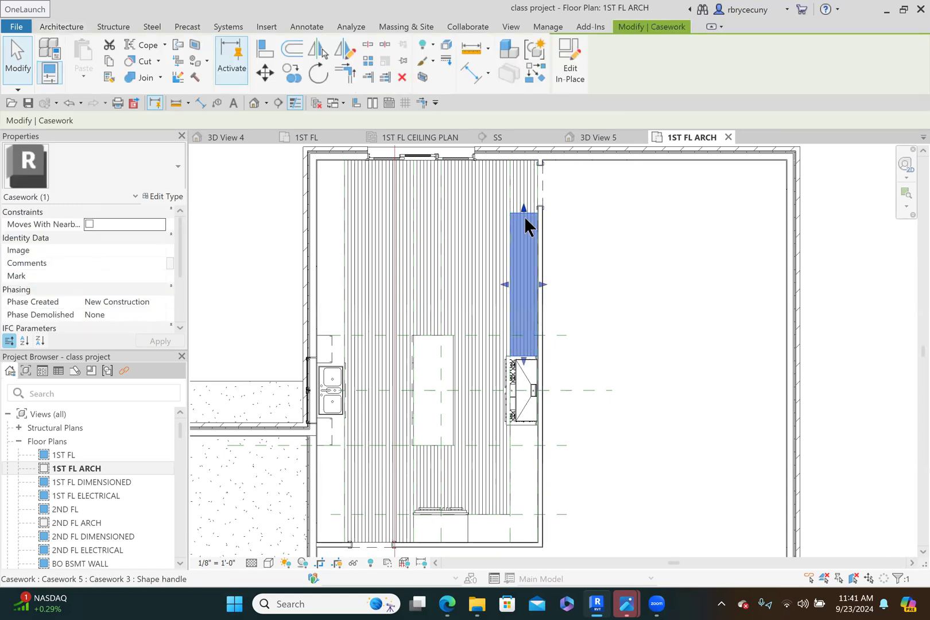
click(591, 281)
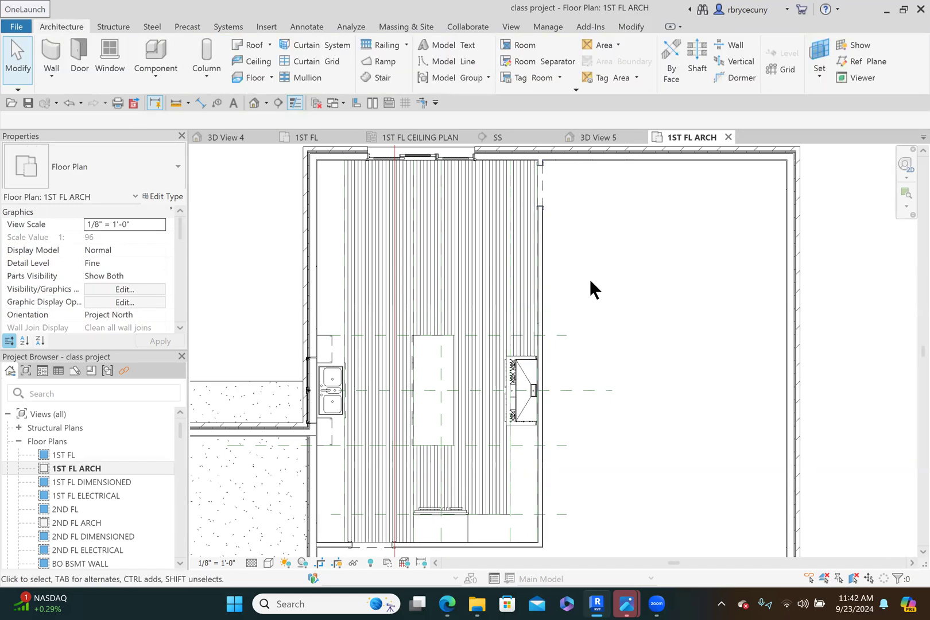
click(68, 103)
scroll(663, 305, down, 2)
middle_drag(663, 304, 668, 251)
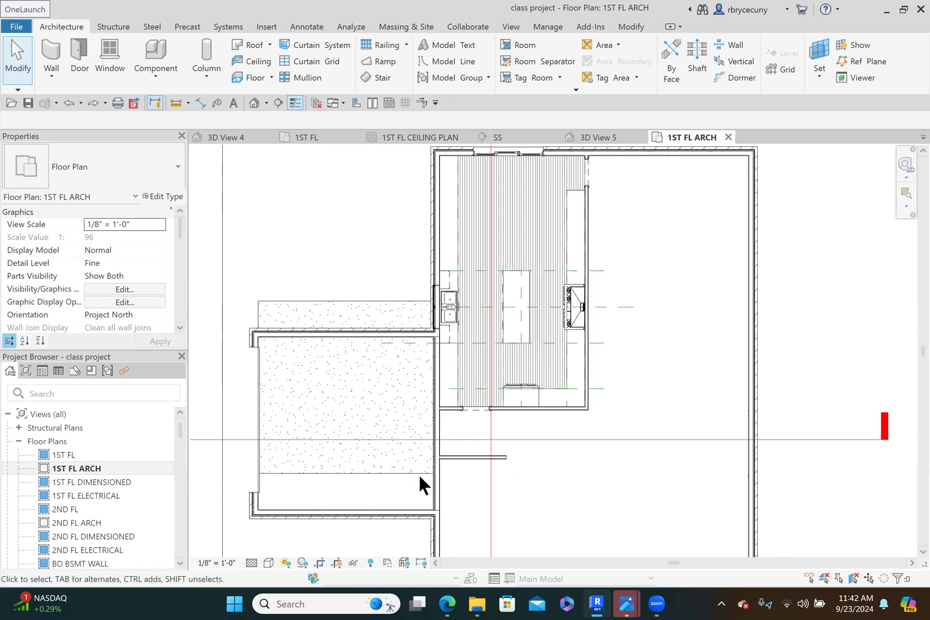
middle_drag(612, 399, 591, 386)
scroll(591, 387, down, 1)
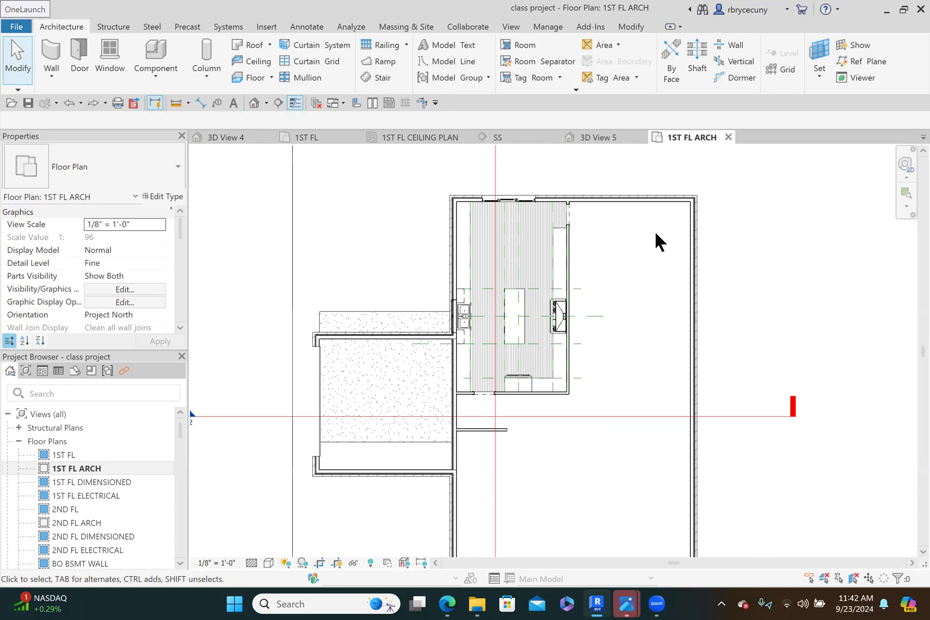
Check the oak flooring in the kitchen's perspective camera view, 3D View 5.
click(607, 142)
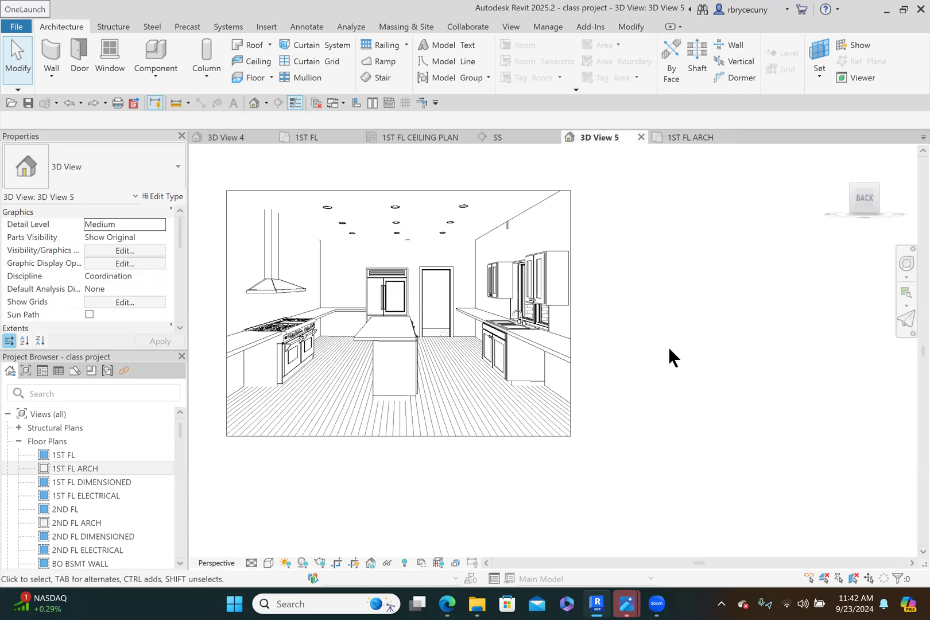
middle_drag(665, 352, 737, 345)
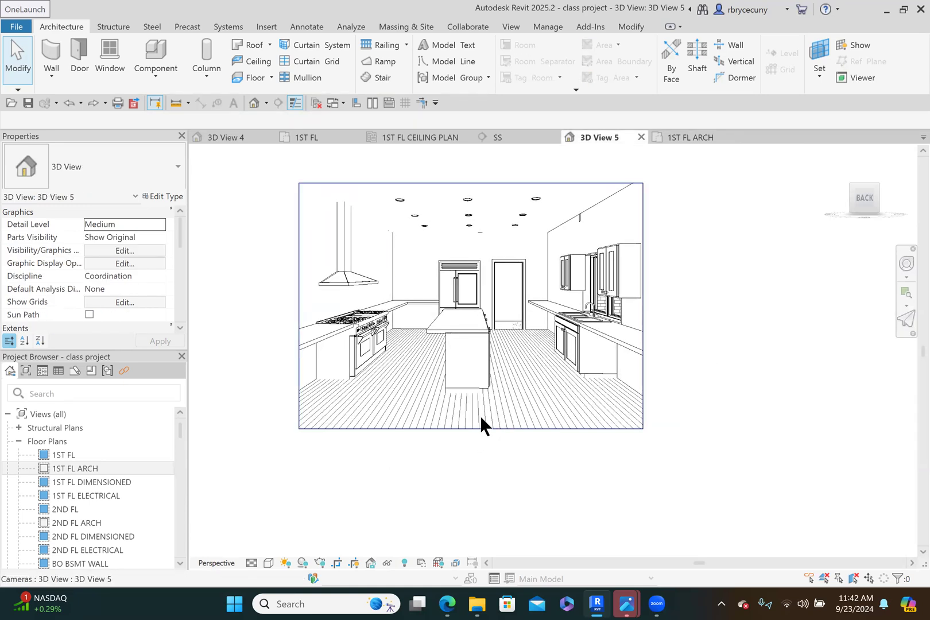
key(z)
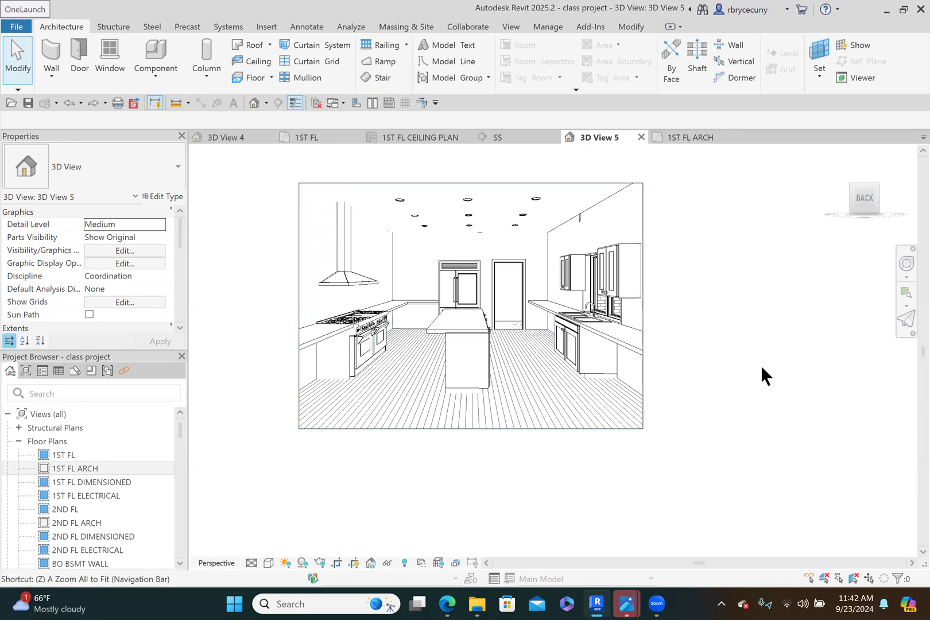
Set up a cloud rendering of 3D View 5 with the render quality set to Final.
key(f)
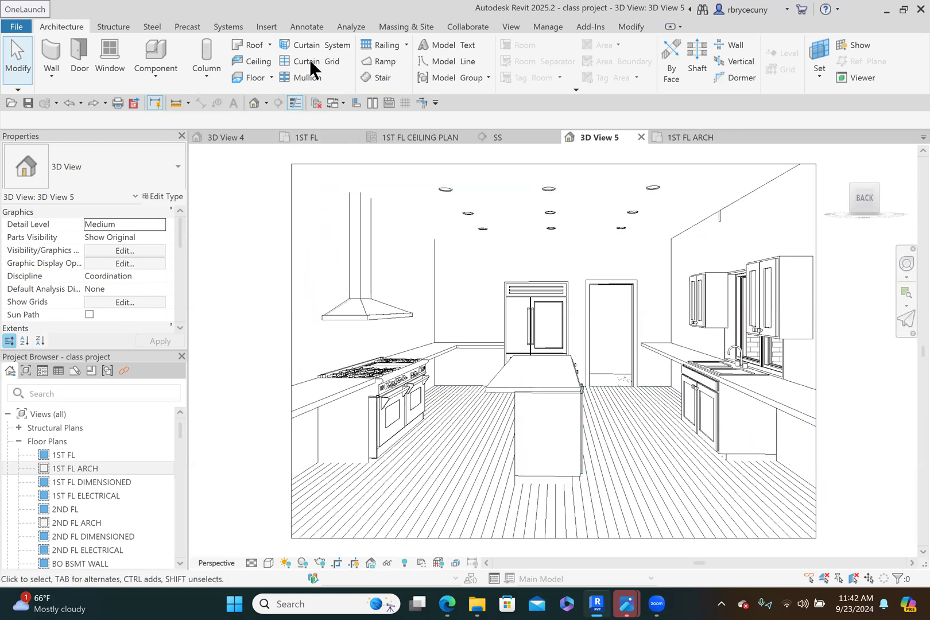
click(504, 23)
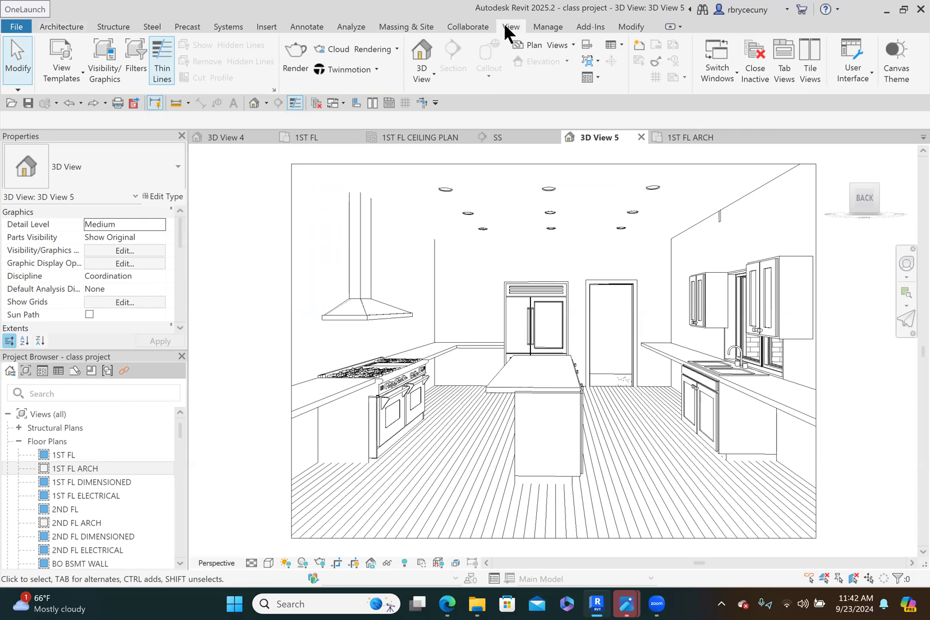
click(356, 46)
click(359, 68)
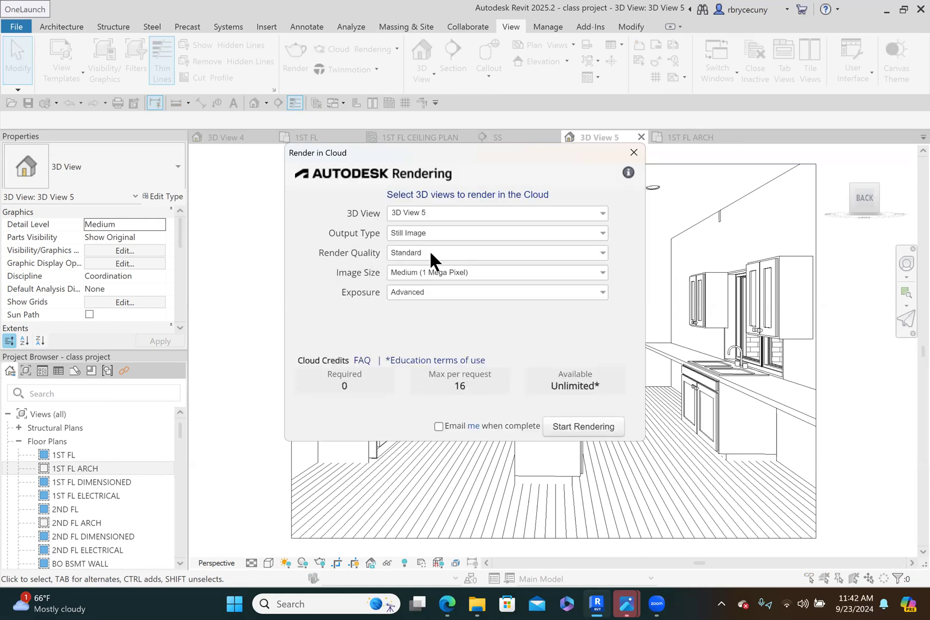
click(429, 251)
click(421, 278)
Set the rendering's image size to Maximum (16 Mega Pixel) and start the cloud render, continuing without the missing marble countertop image.
click(415, 271)
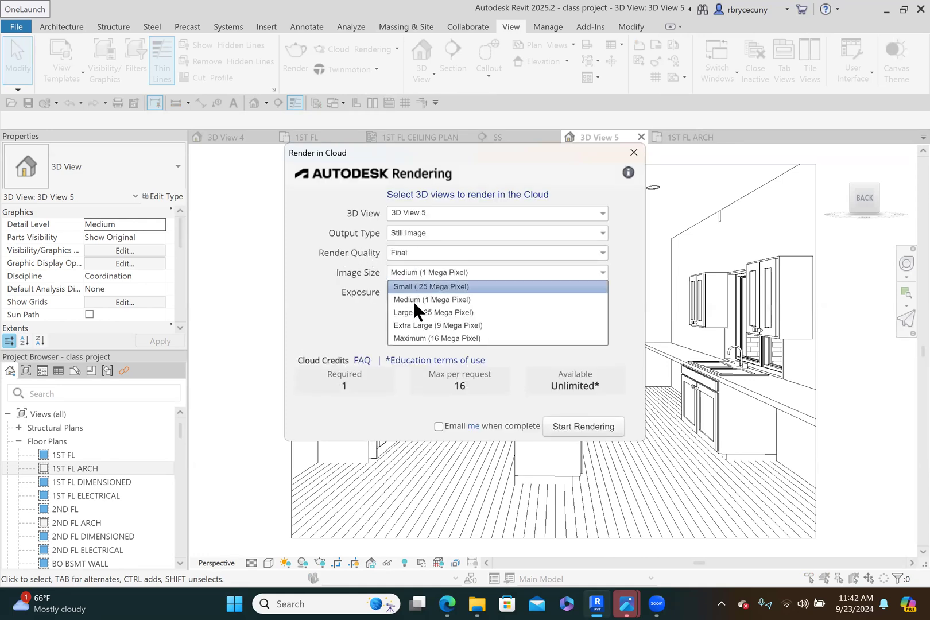
click(419, 326)
click(410, 273)
click(411, 334)
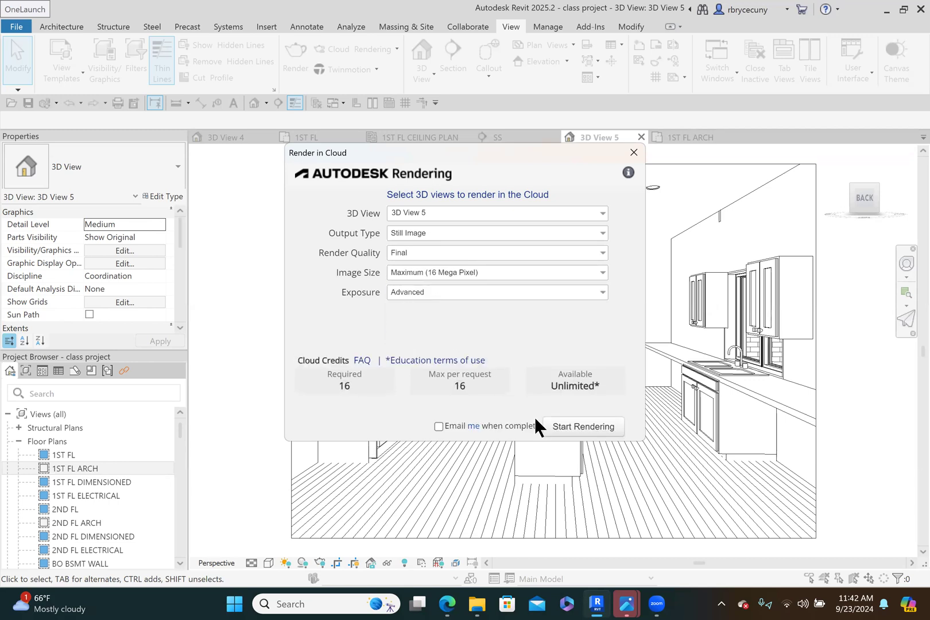
click(570, 428)
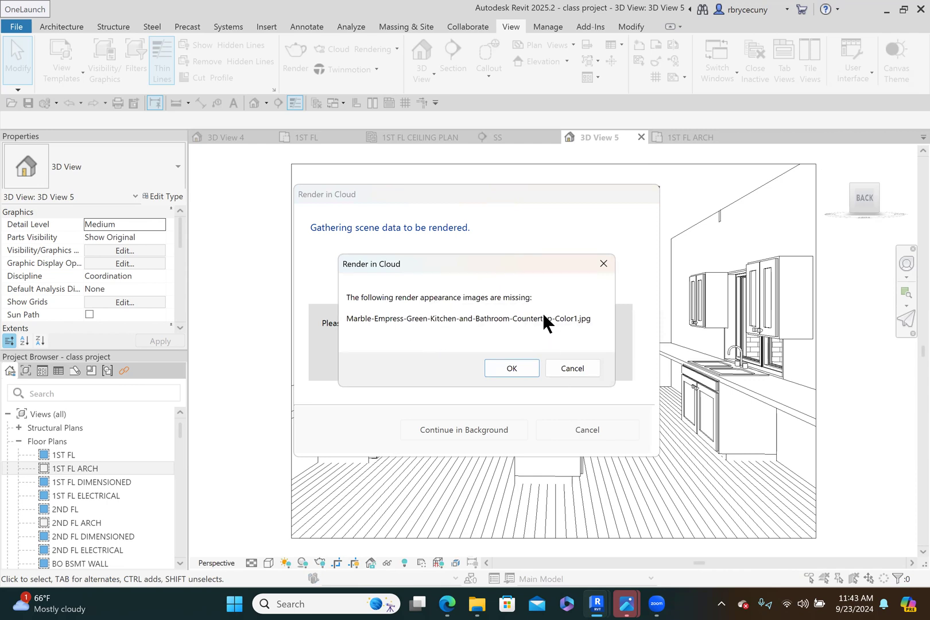
click(509, 365)
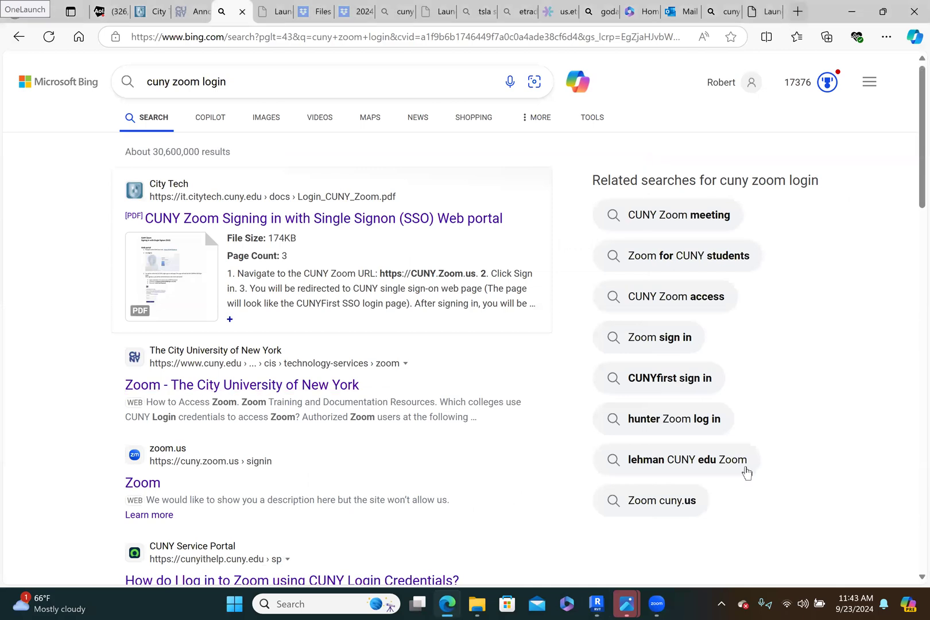
Switch back to Revit and set the local Render lighting scheme for 3D View 5 to Interior: Sun and Artificial.
click(597, 604)
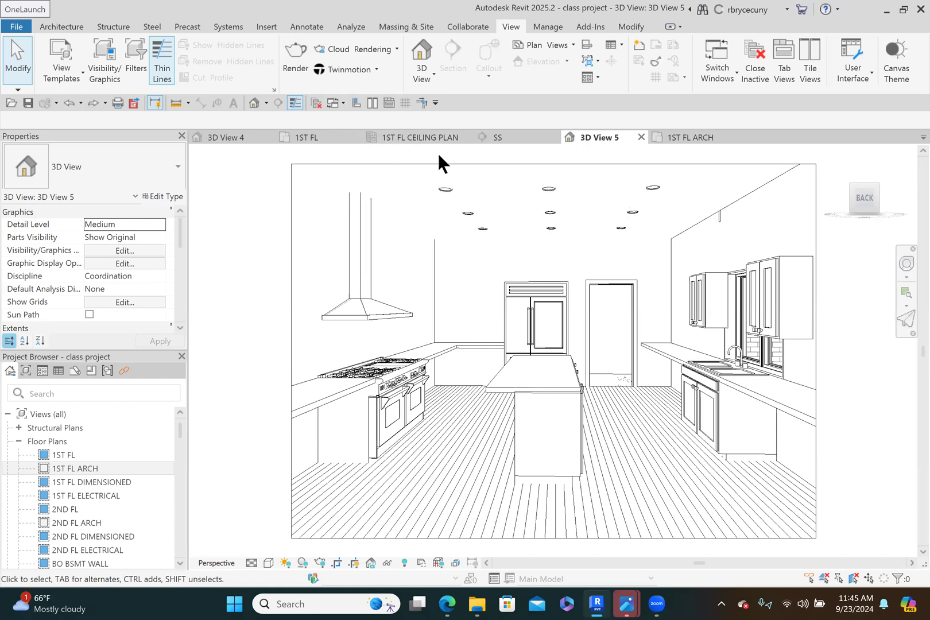
click(296, 62)
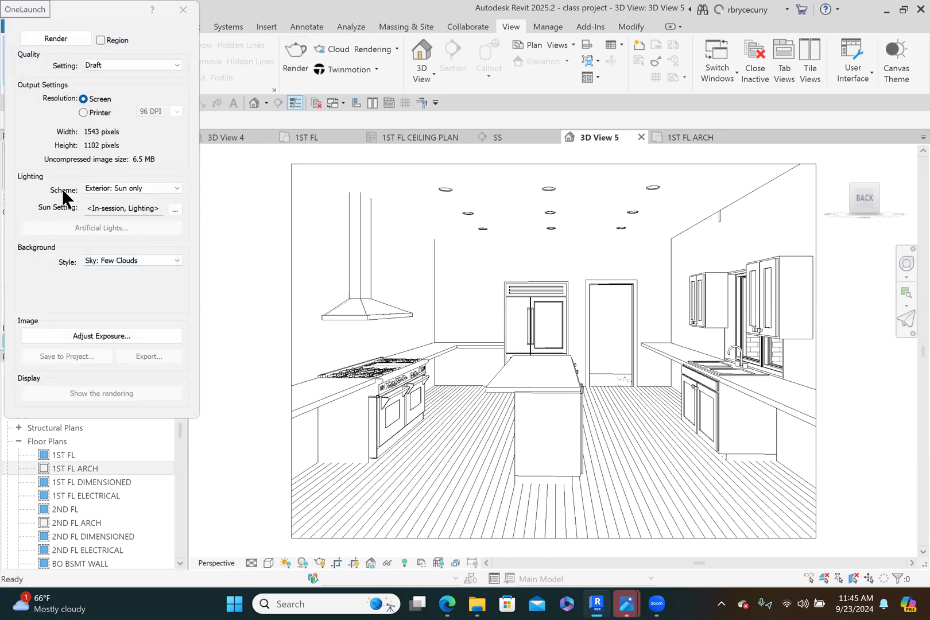
click(113, 188)
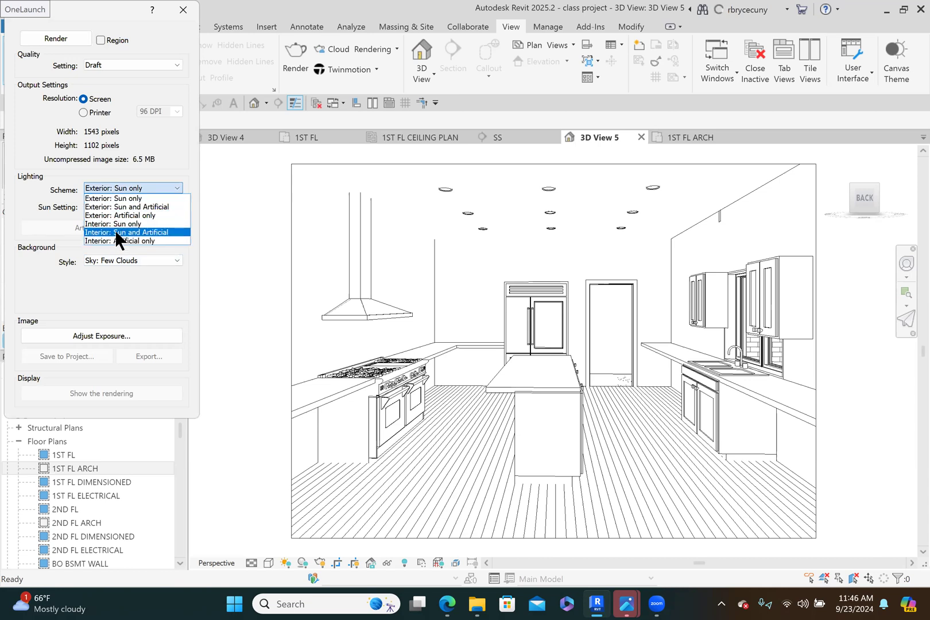
click(115, 231)
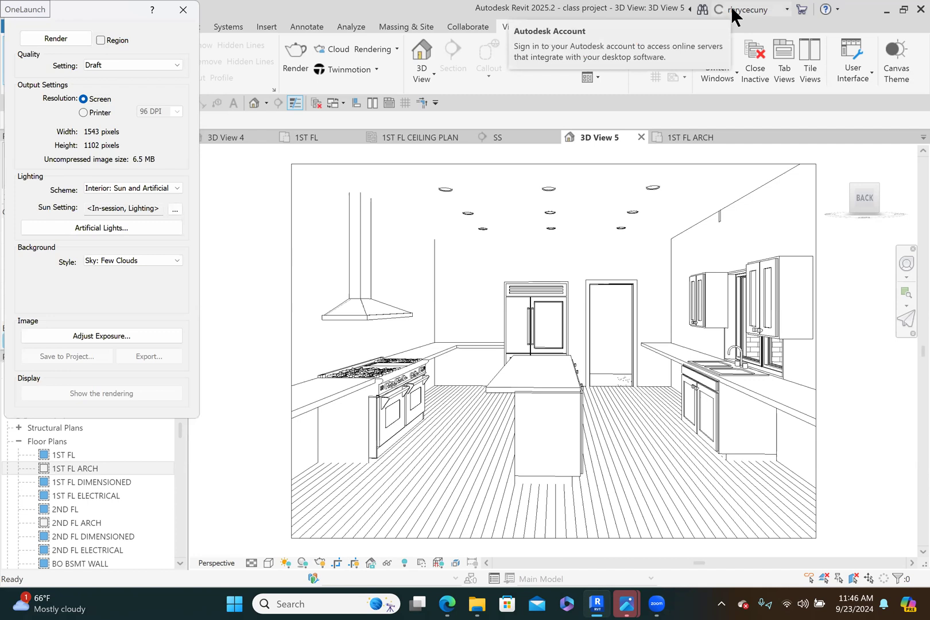
Open the online Render Gallery, sign in with the Autodesk account, and view the class project.rvt renderings.
click(394, 49)
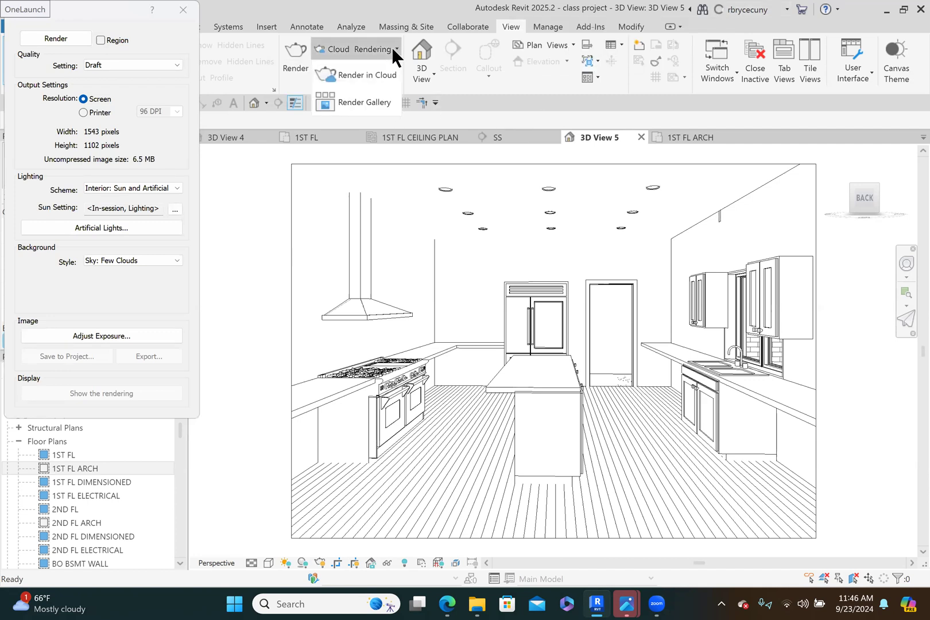
click(356, 102)
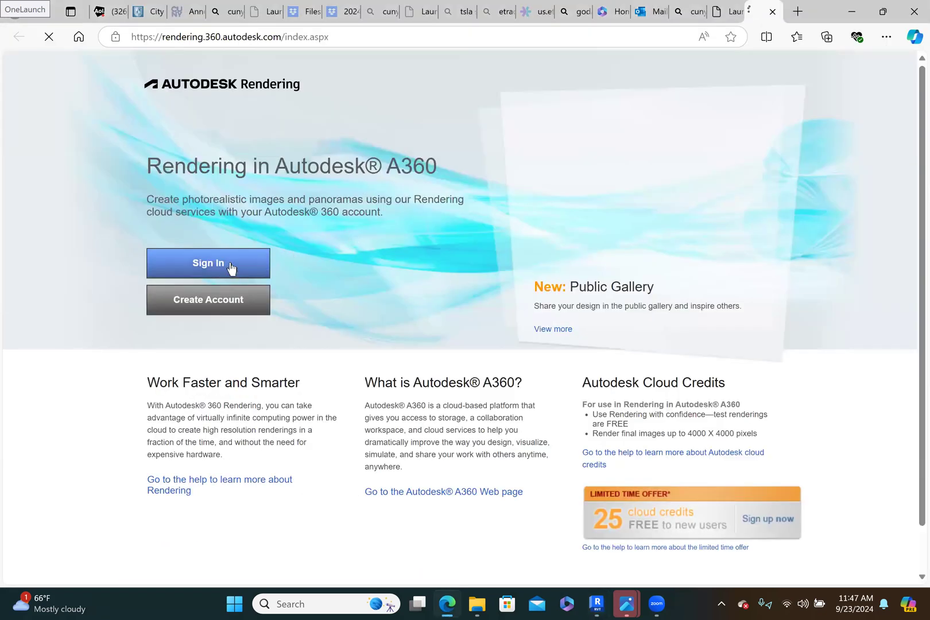
click(229, 264)
click(431, 211)
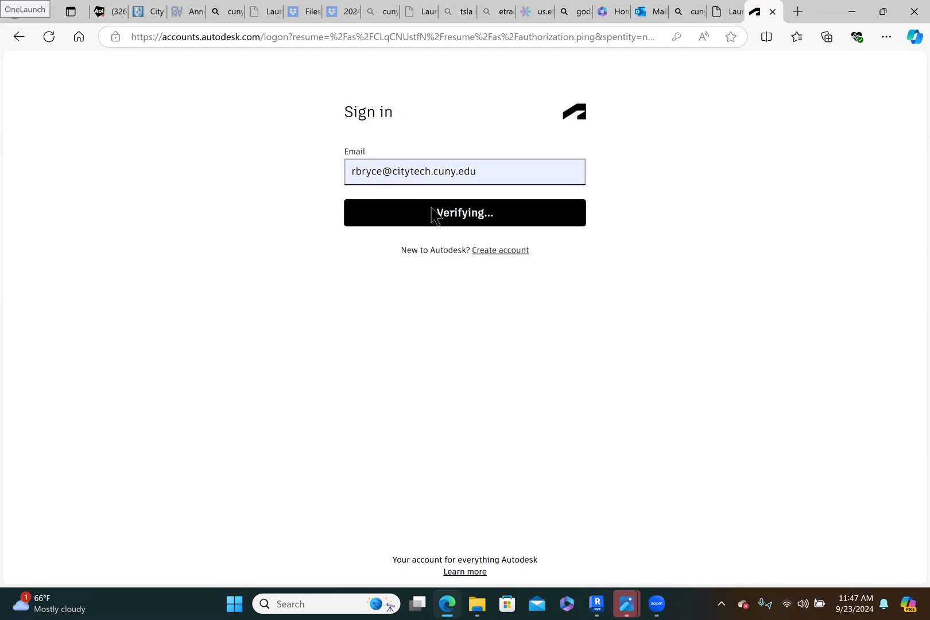
click(469, 266)
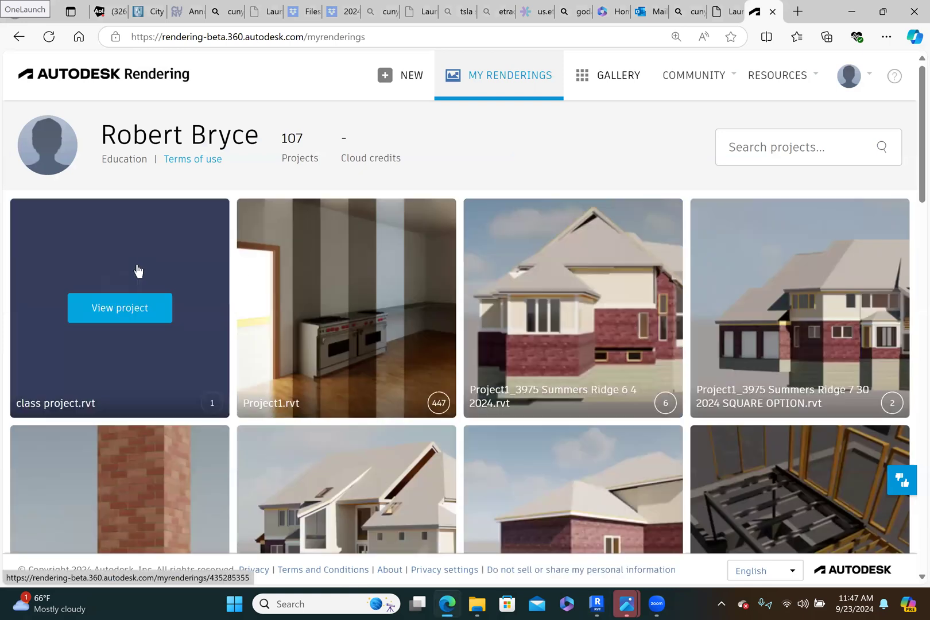
click(137, 267)
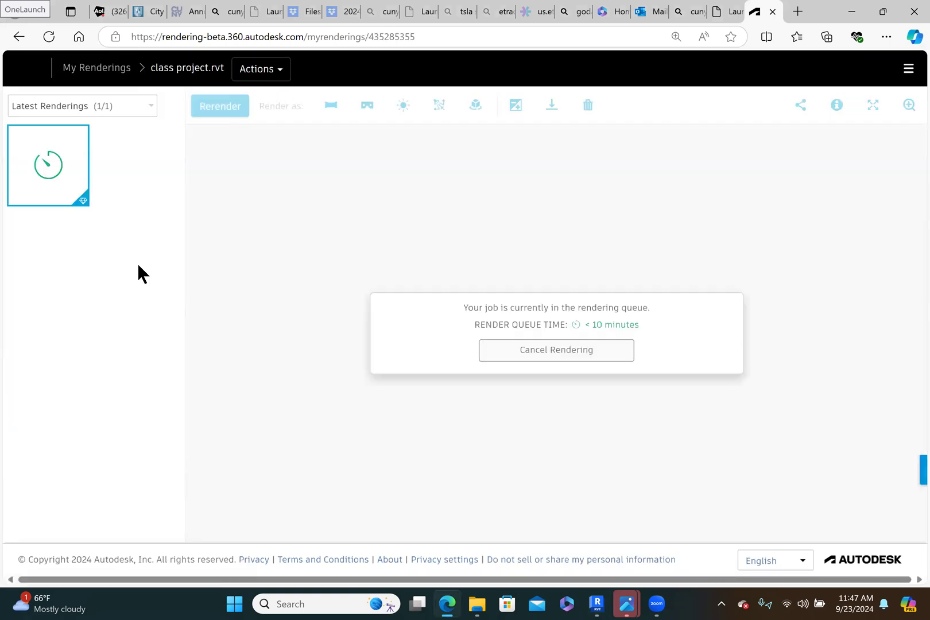
Start saving the finished kitchen rendering as an image and choose the folder Documents > school > 2410 2024 fall term.
mouse_move(47, 167)
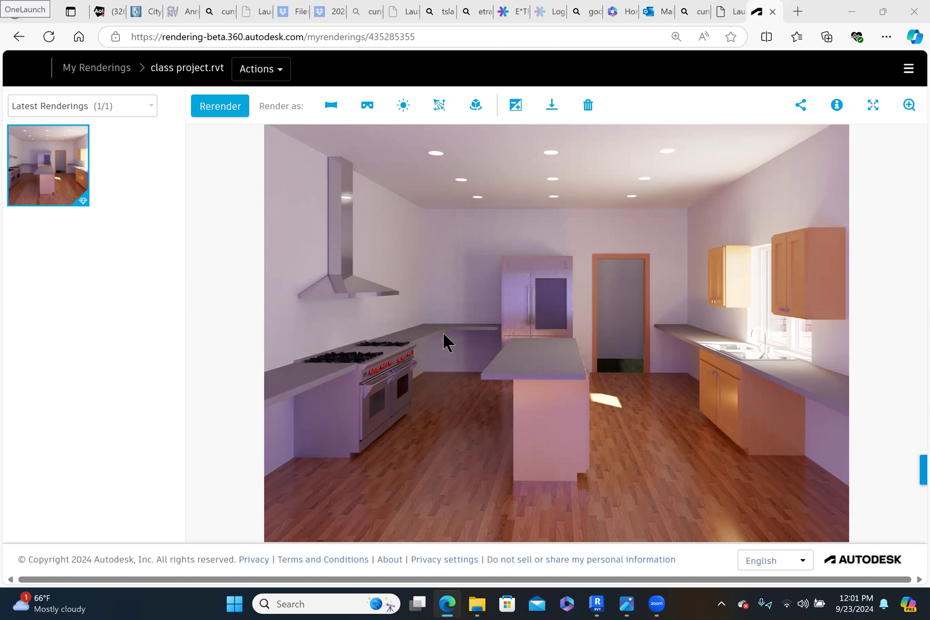
right_click(455, 293)
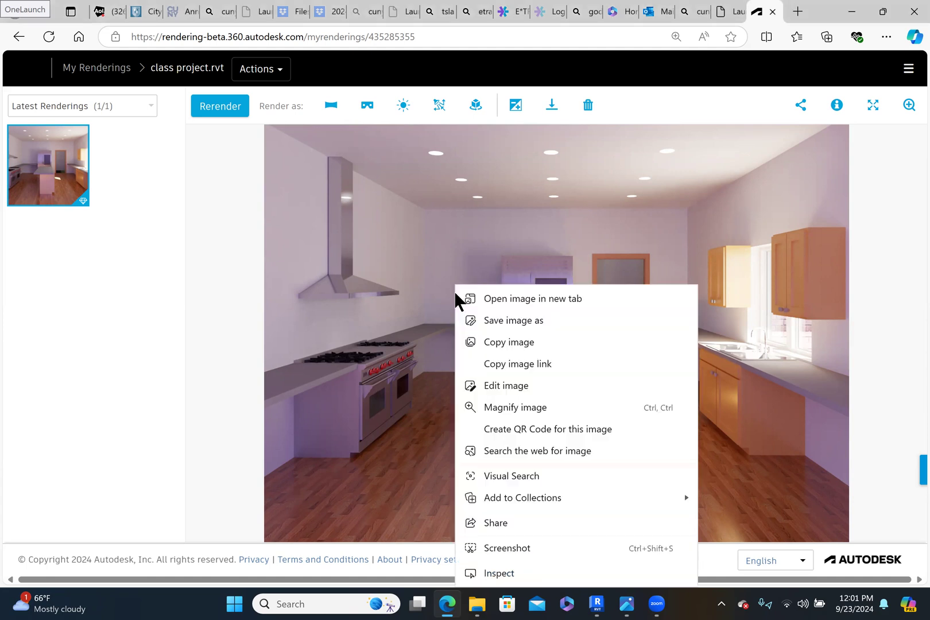
click(505, 326)
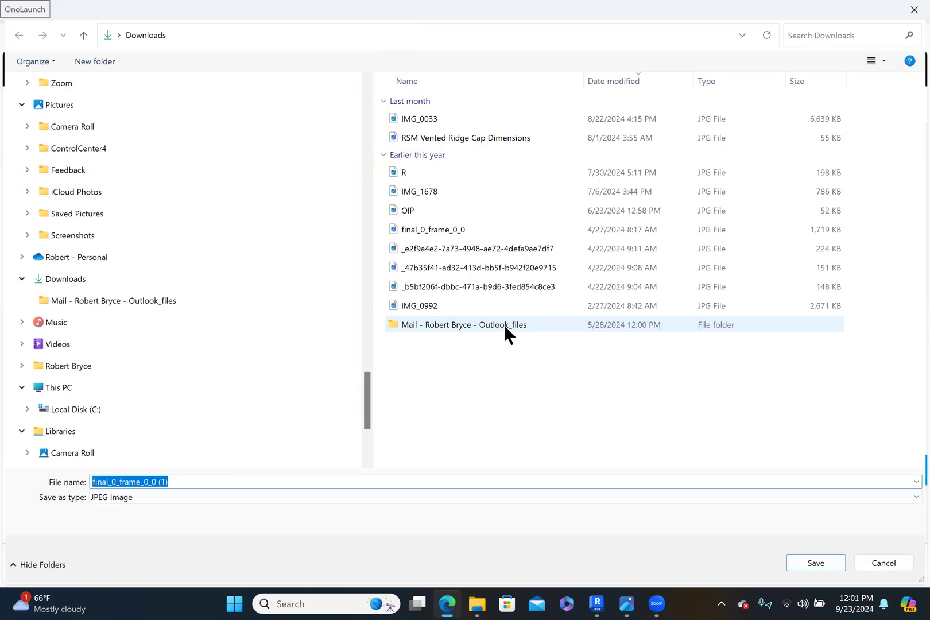
click(104, 408)
click(418, 199)
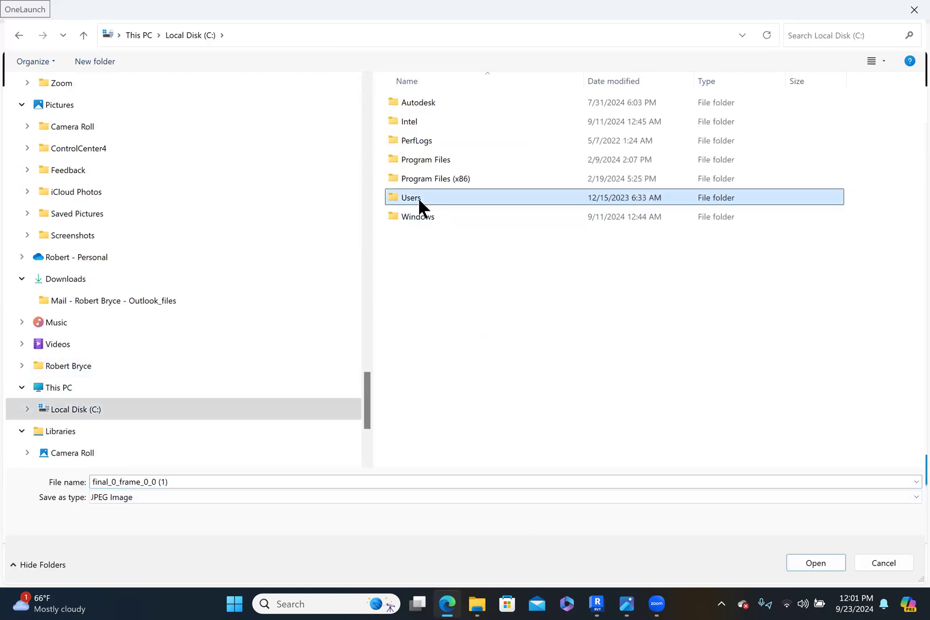
double_click(418, 199)
double_click(414, 117)
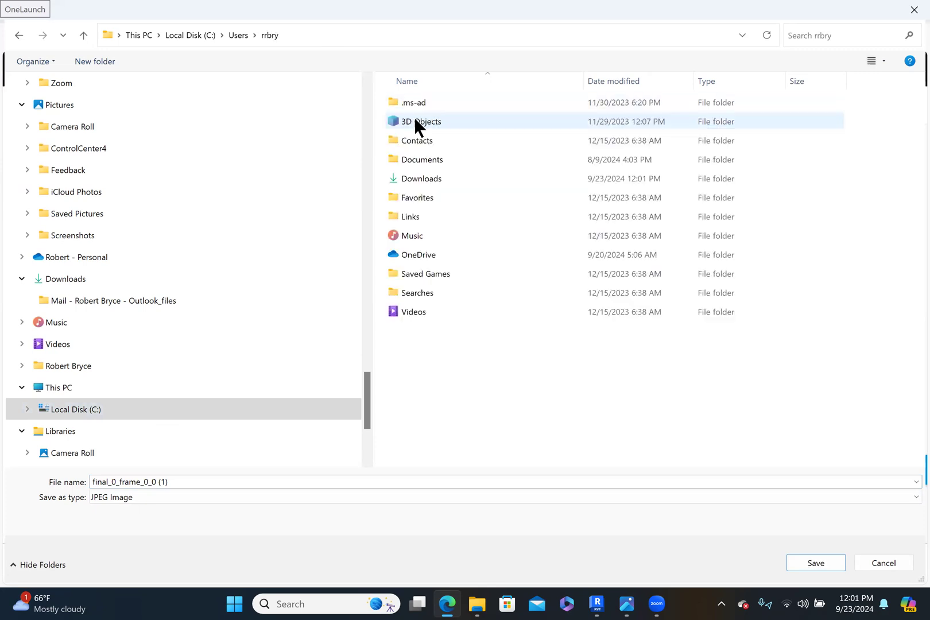
double_click(414, 158)
click(402, 215)
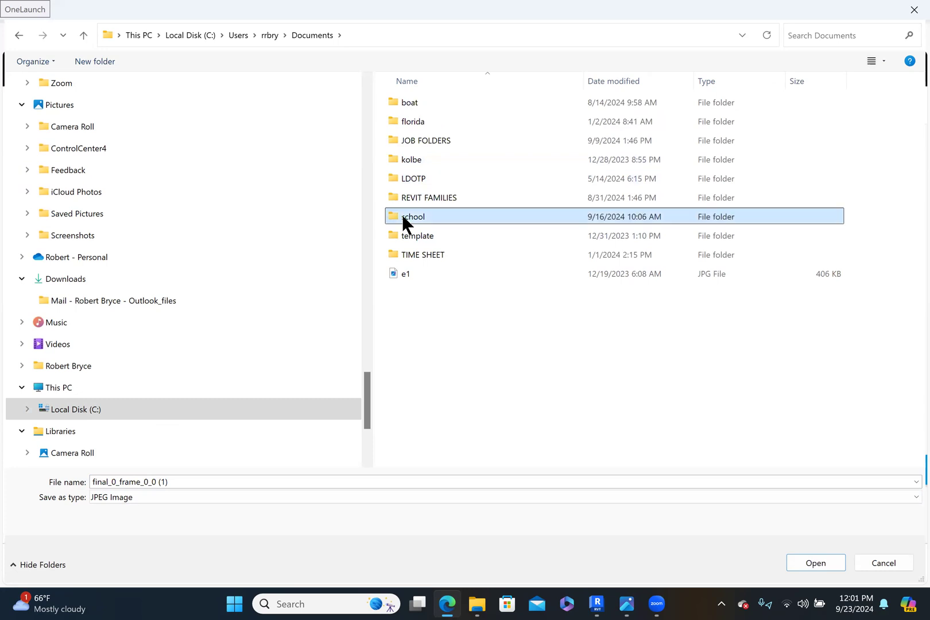
double_click(402, 214)
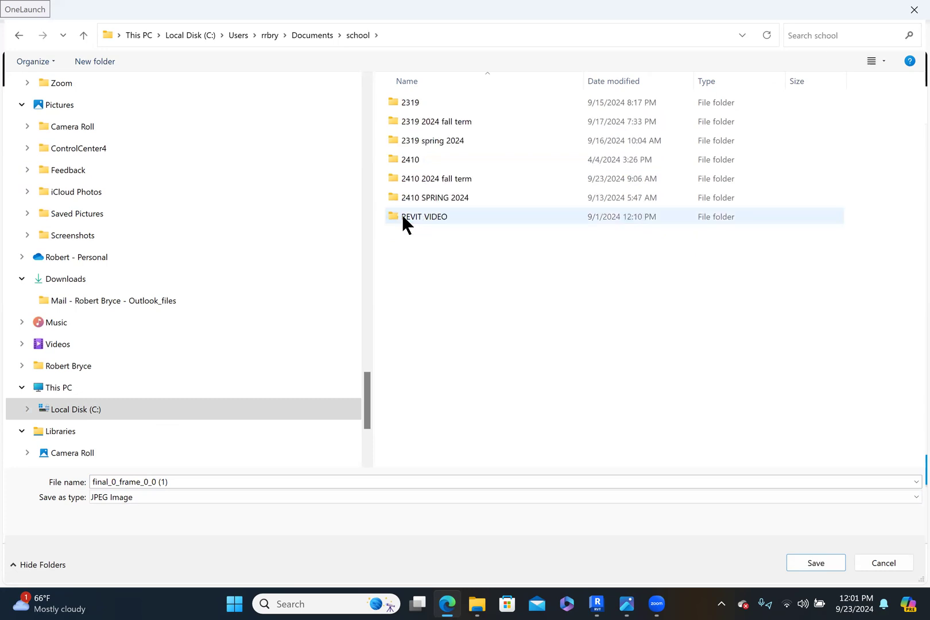
double_click(421, 177)
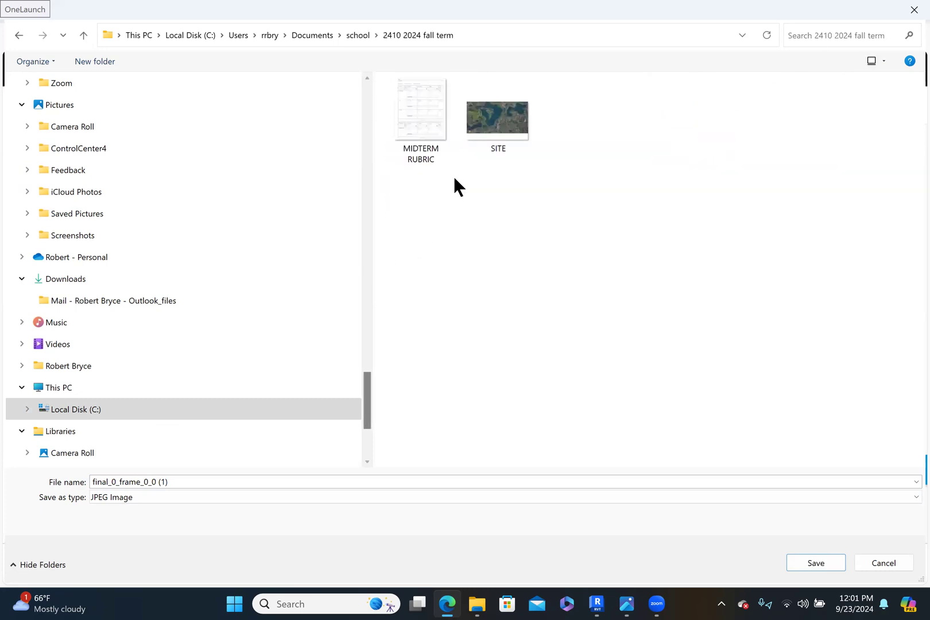
Name the rendering image 1 and save it as a JPEG.
triple_click(236, 483)
text(1)
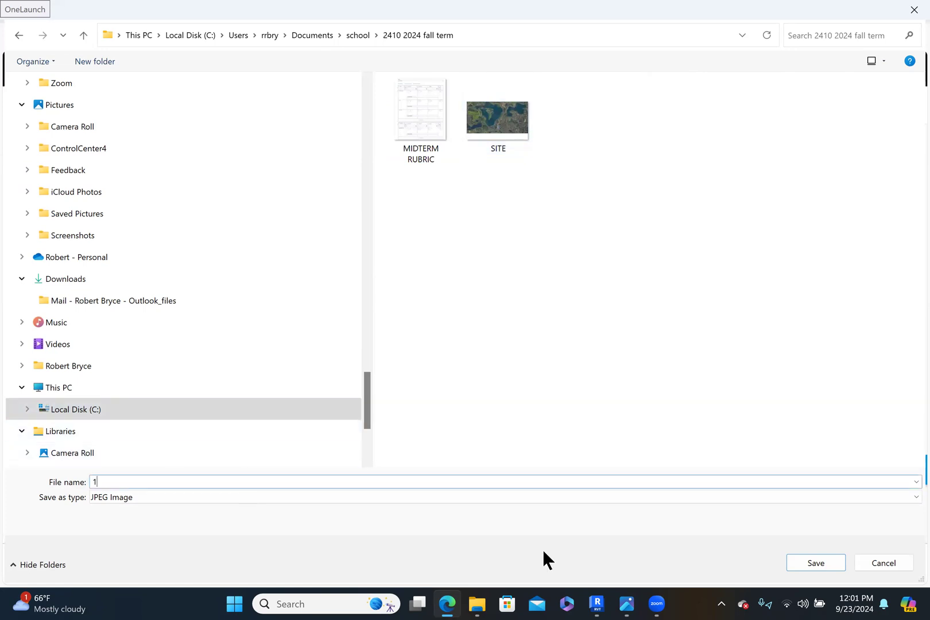
click(806, 564)
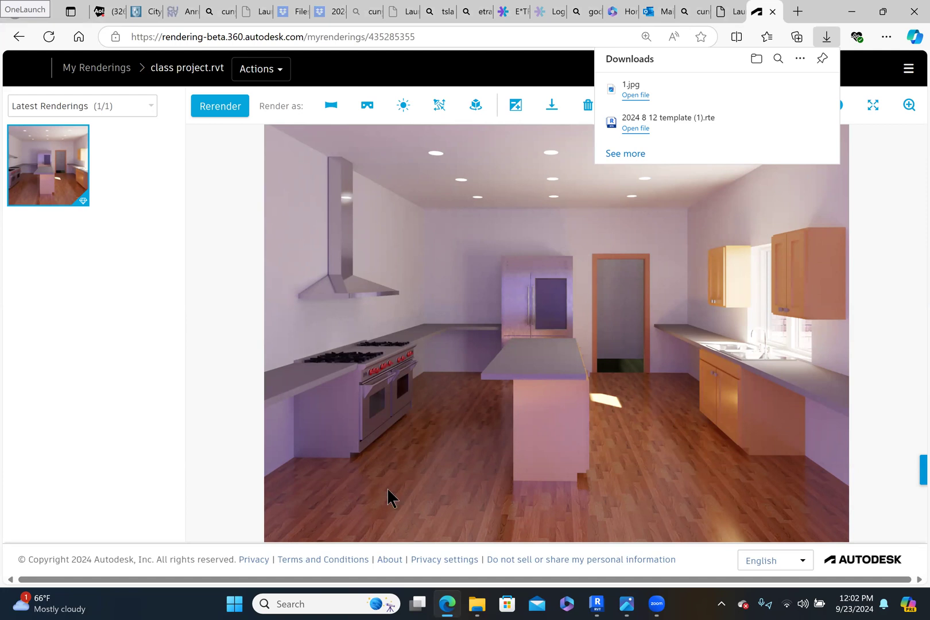
Switch to Revit and open the empty sheet AS107.03 - SECTION 3.
click(597, 603)
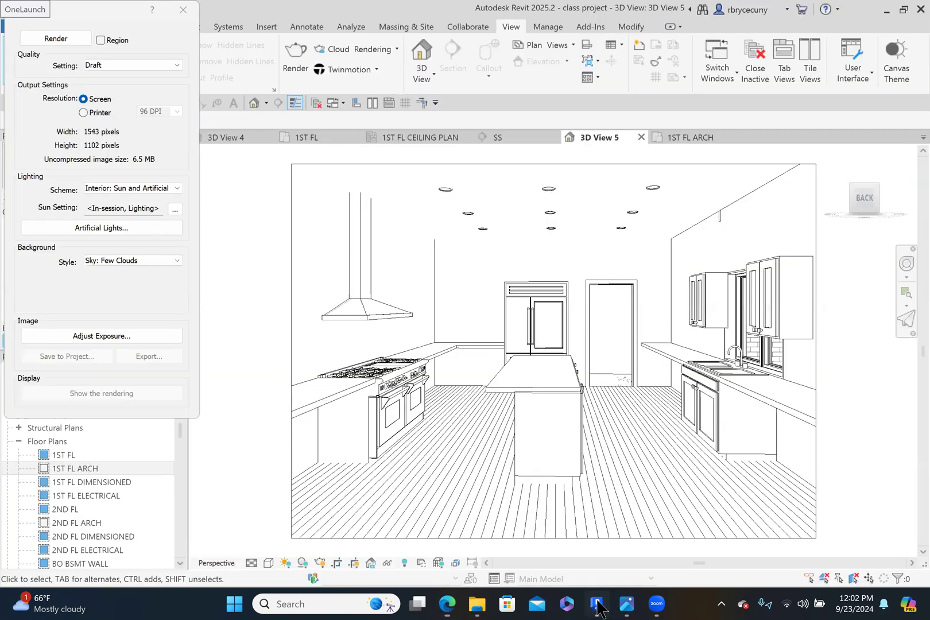
scroll(85, 509, down, 10)
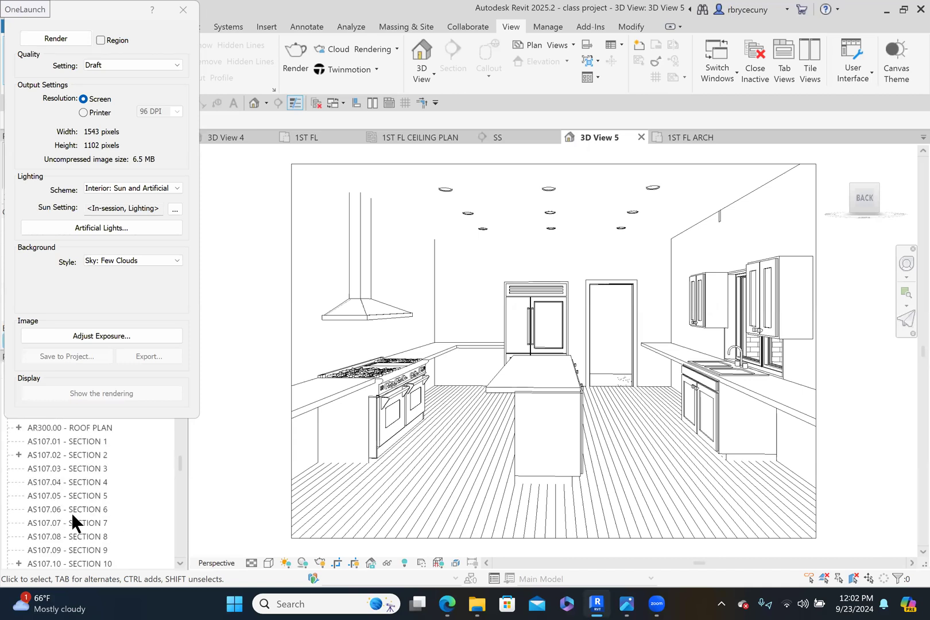
scroll(71, 514, up, 3)
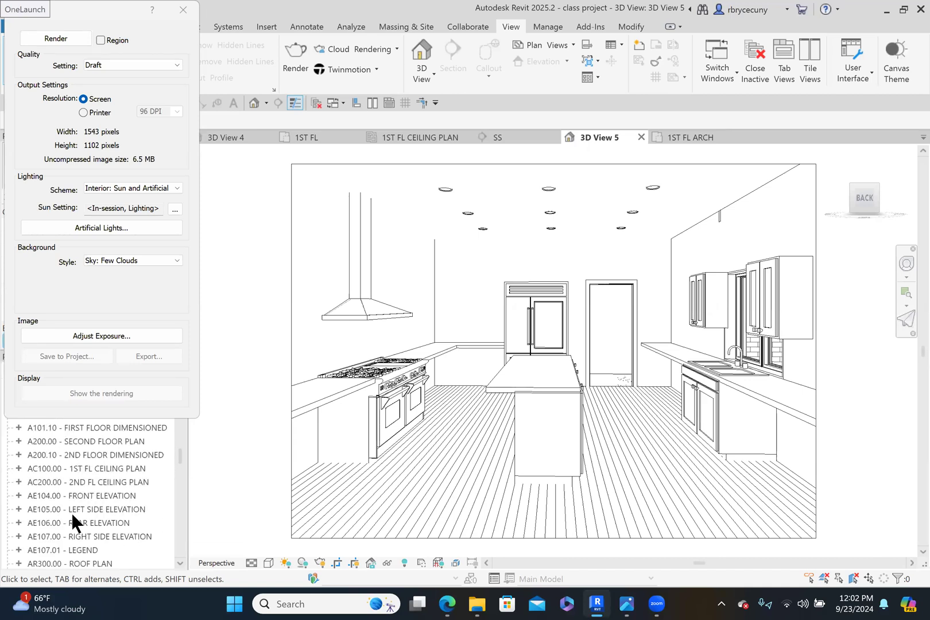
scroll(71, 513, down, 3)
scroll(71, 513, down, 2)
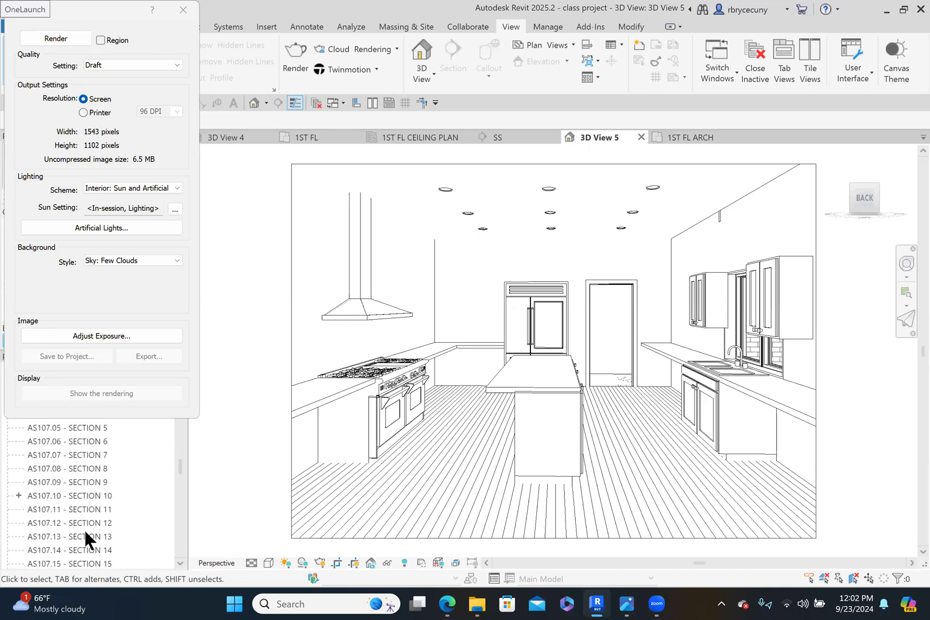
click(18, 495)
scroll(49, 509, up, 2)
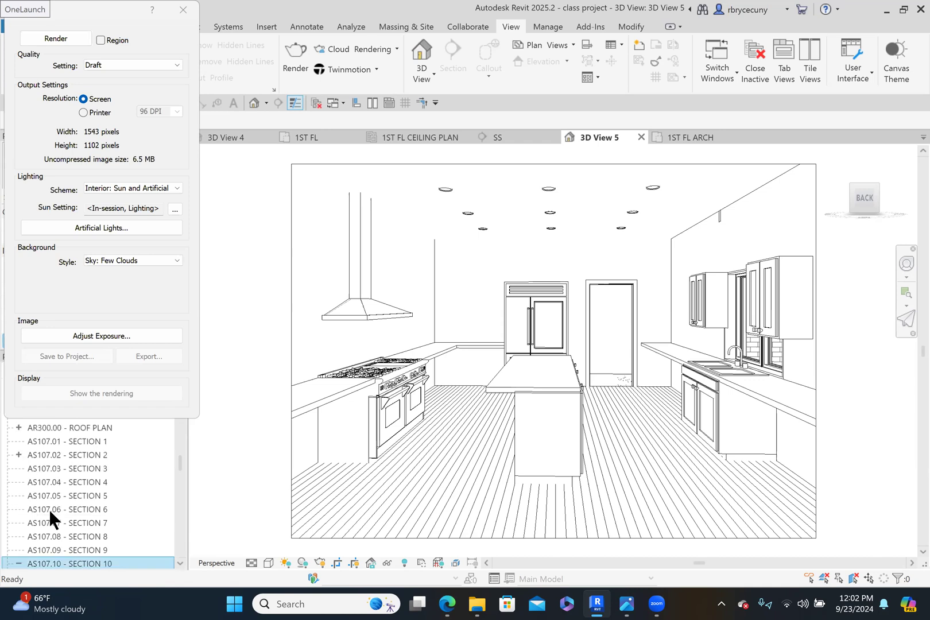
scroll(49, 509, up, 2)
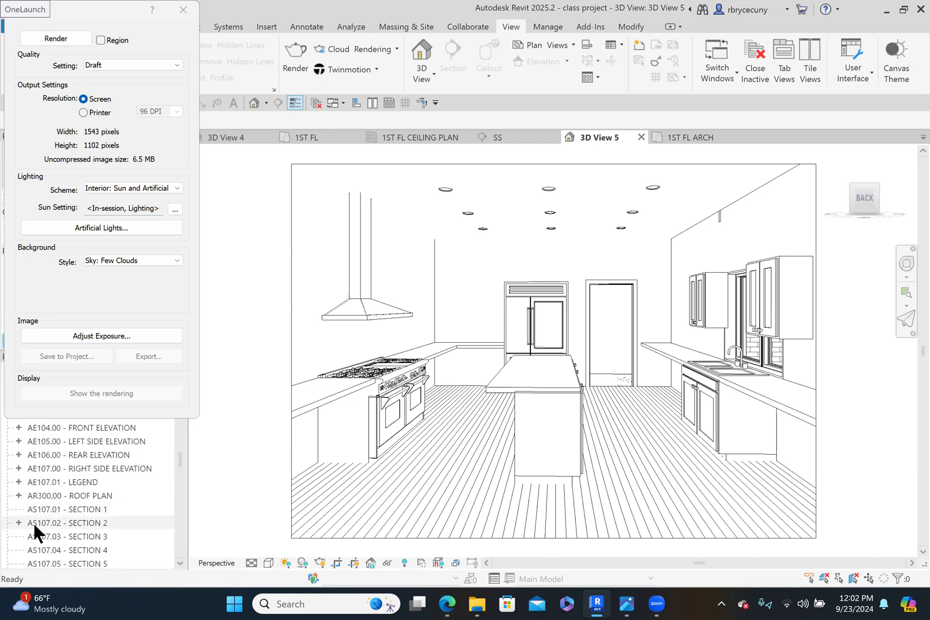
double_click(90, 535)
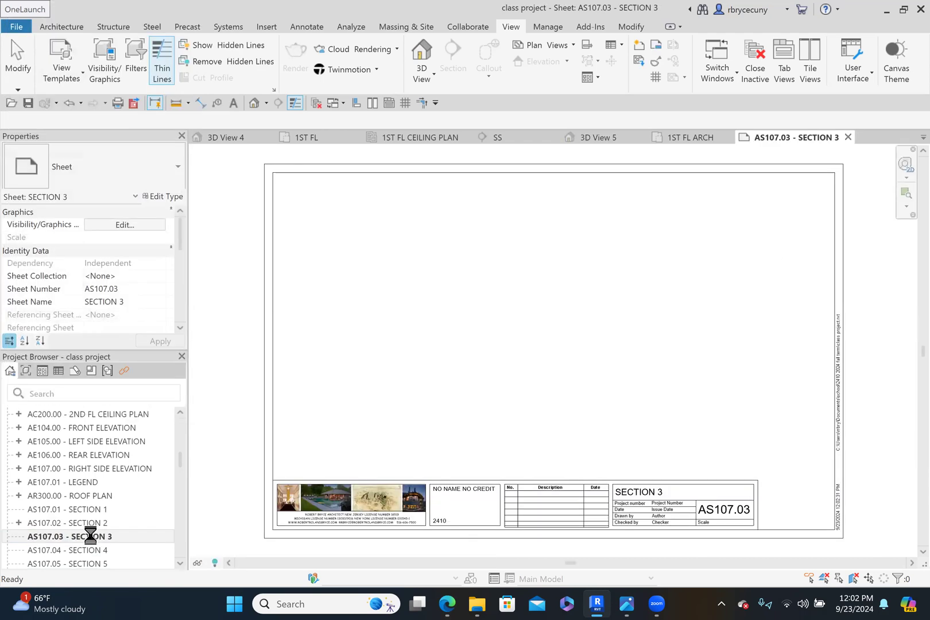
Start importing an image onto sheet AS107.03 and browse to the folder Documents > school > 2410 2024 fall term.
click(428, 261)
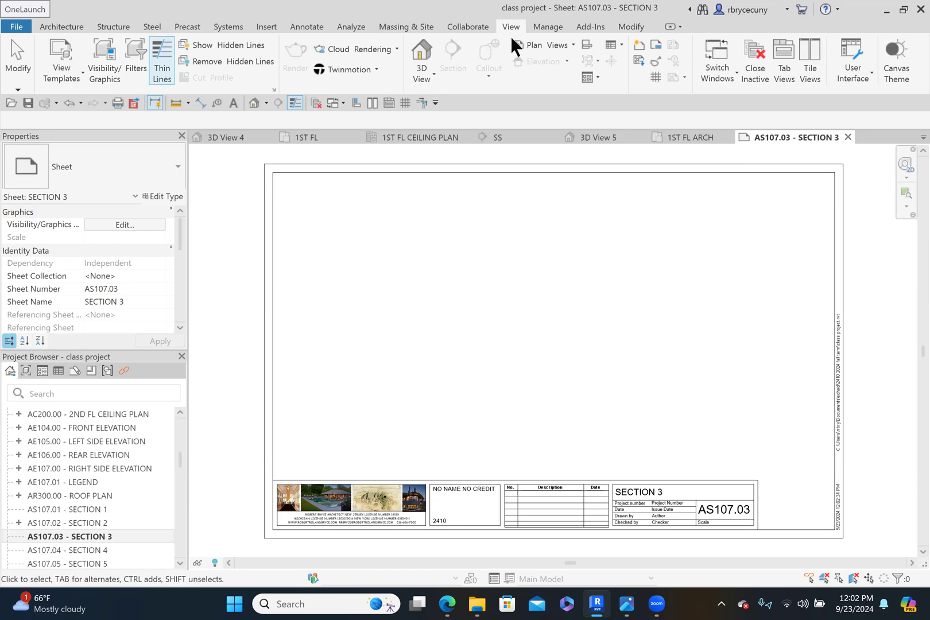
click(267, 27)
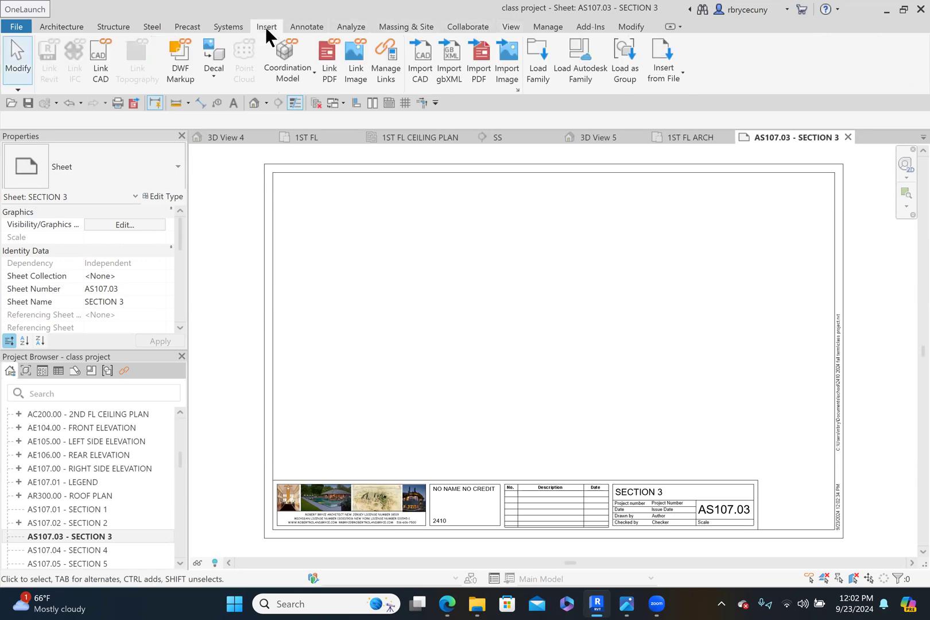
click(507, 68)
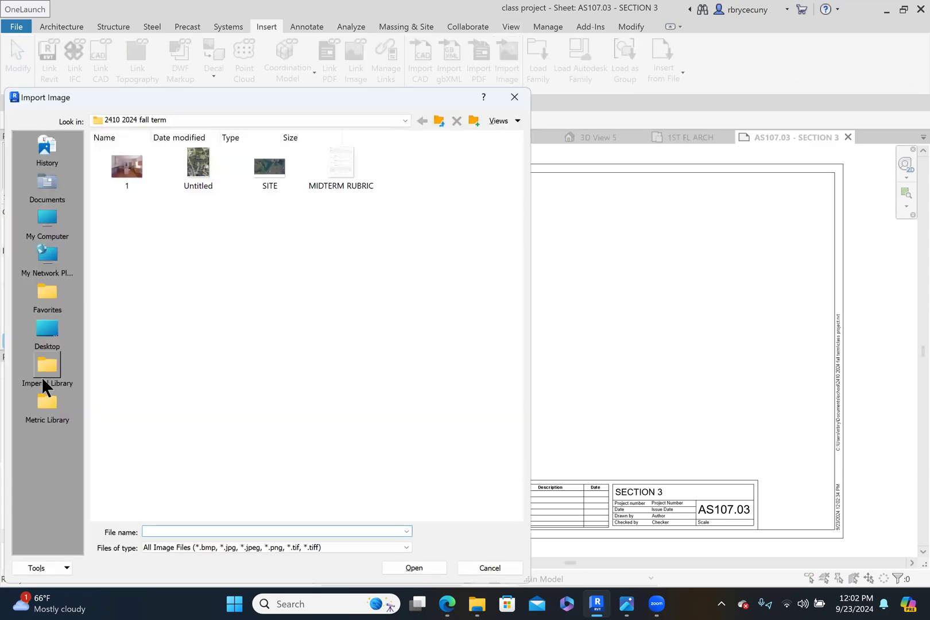
click(49, 221)
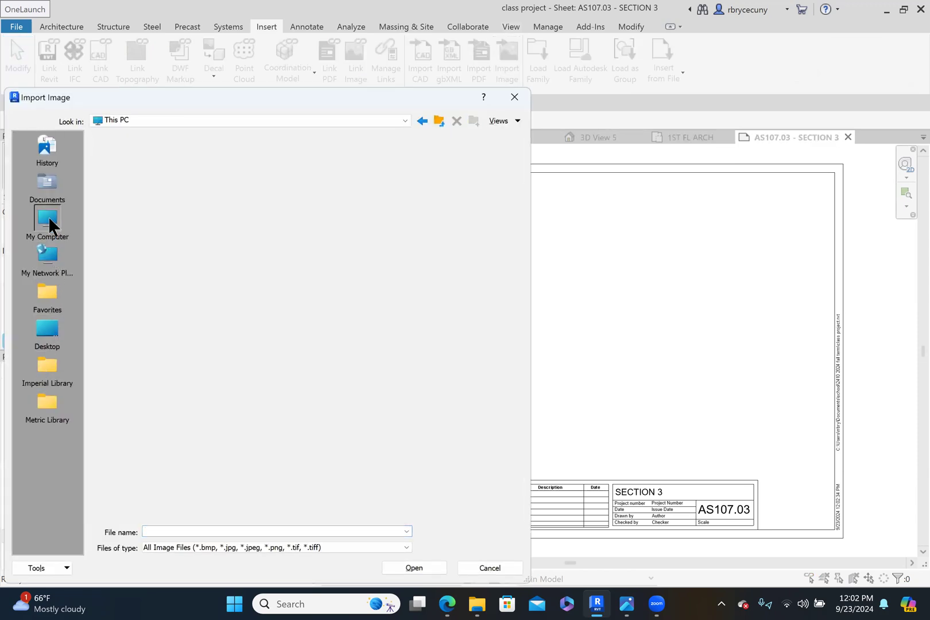
double_click(131, 181)
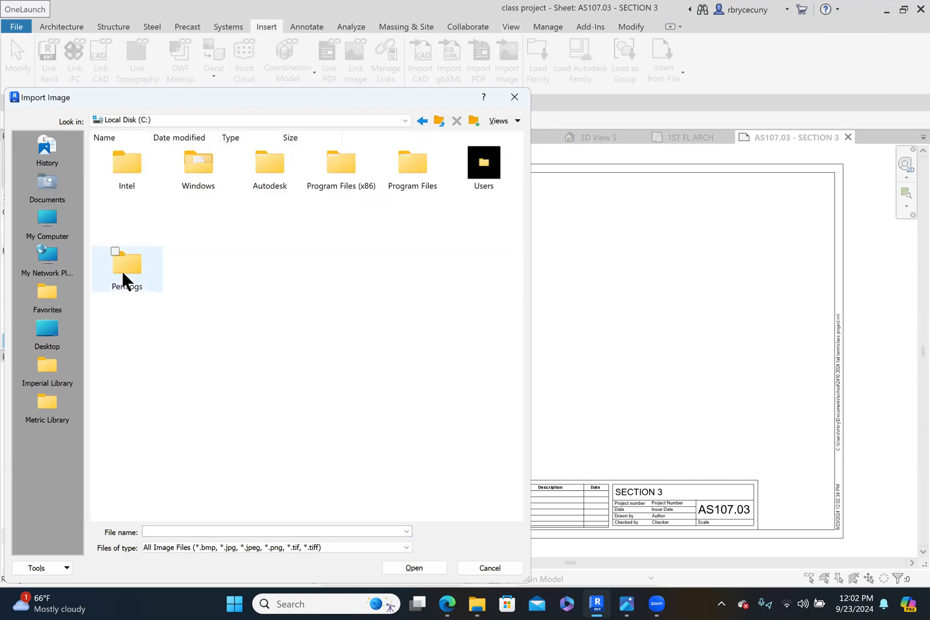
double_click(485, 175)
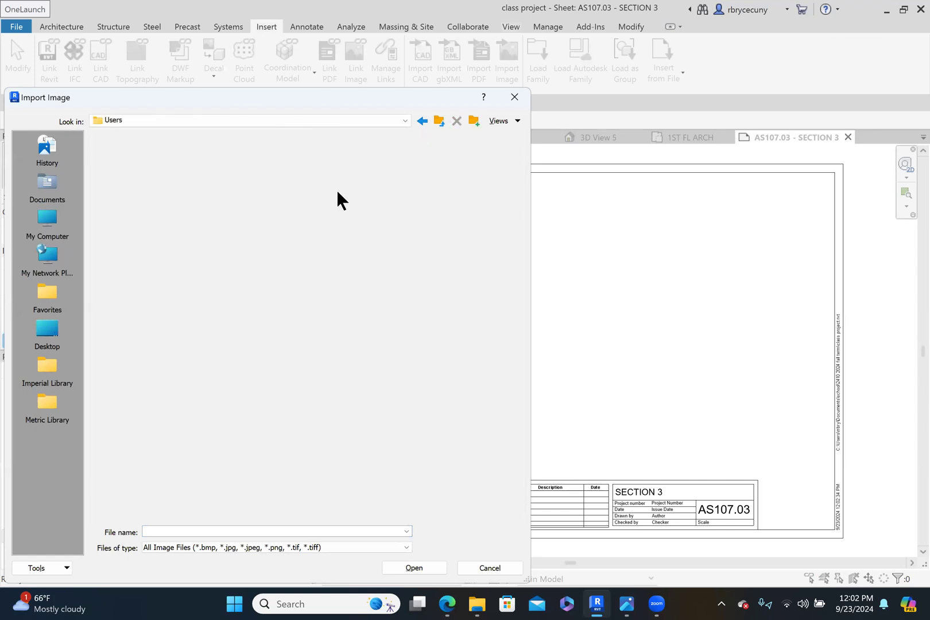
click(127, 176)
double_click(127, 177)
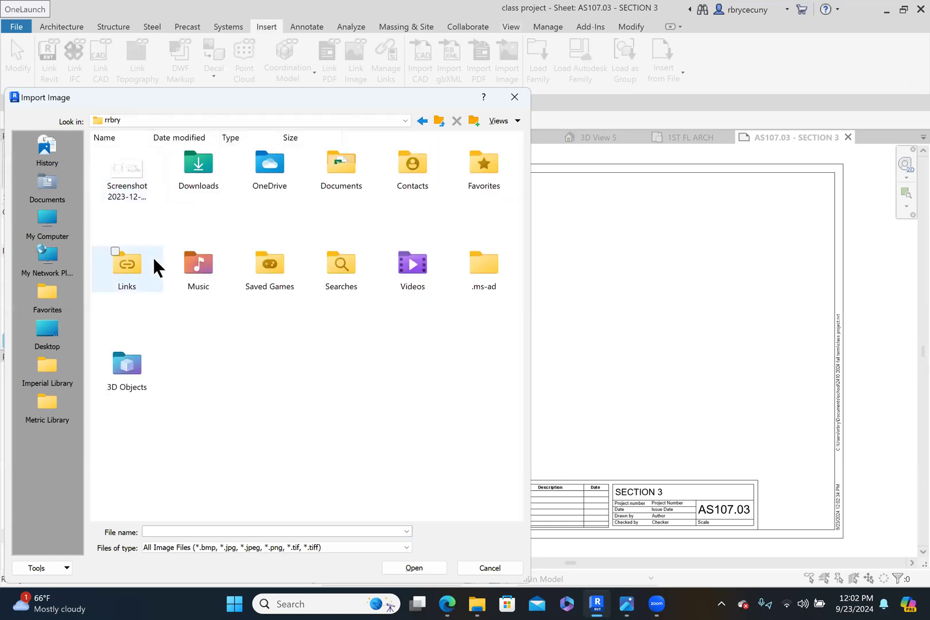
double_click(347, 169)
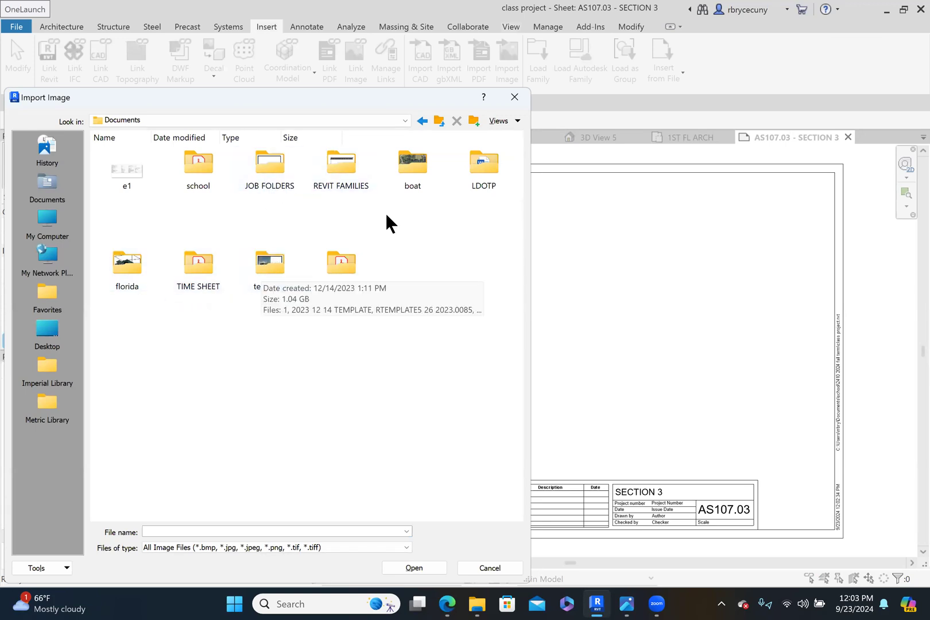
double_click(191, 162)
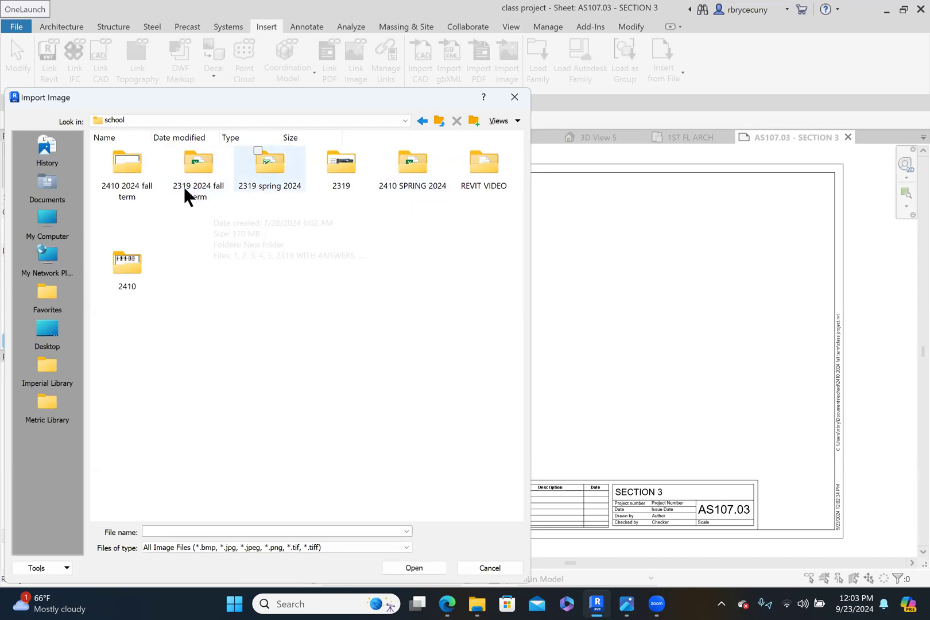
double_click(127, 193)
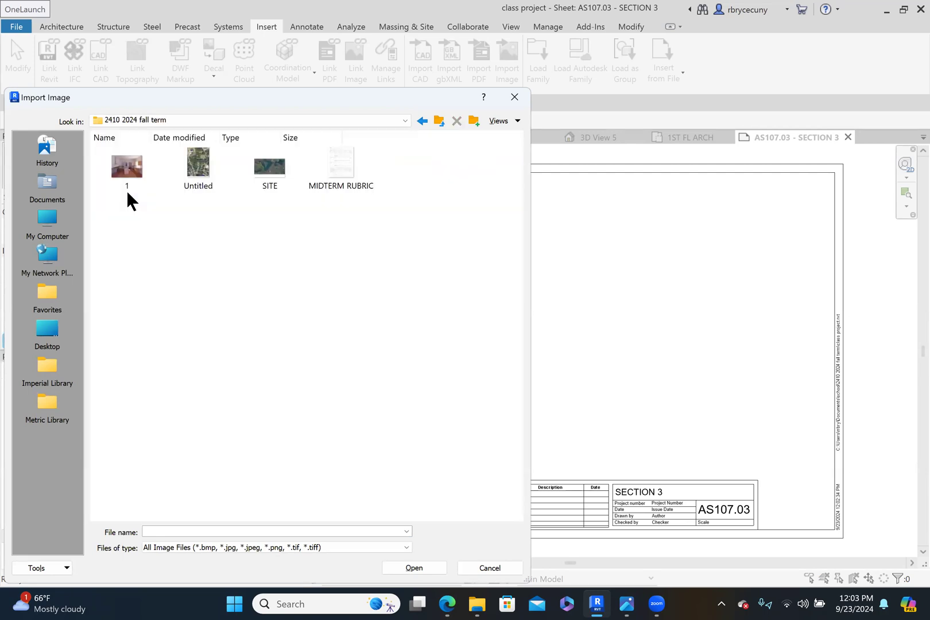
Import the rendering 1.jpg and place it over the middle of the sheet.
click(127, 173)
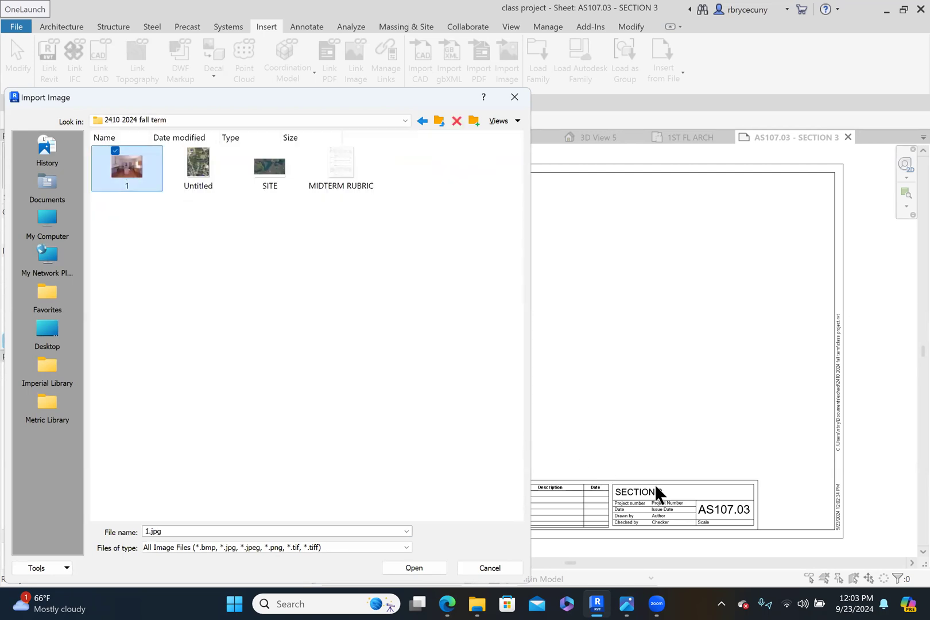
click(408, 570)
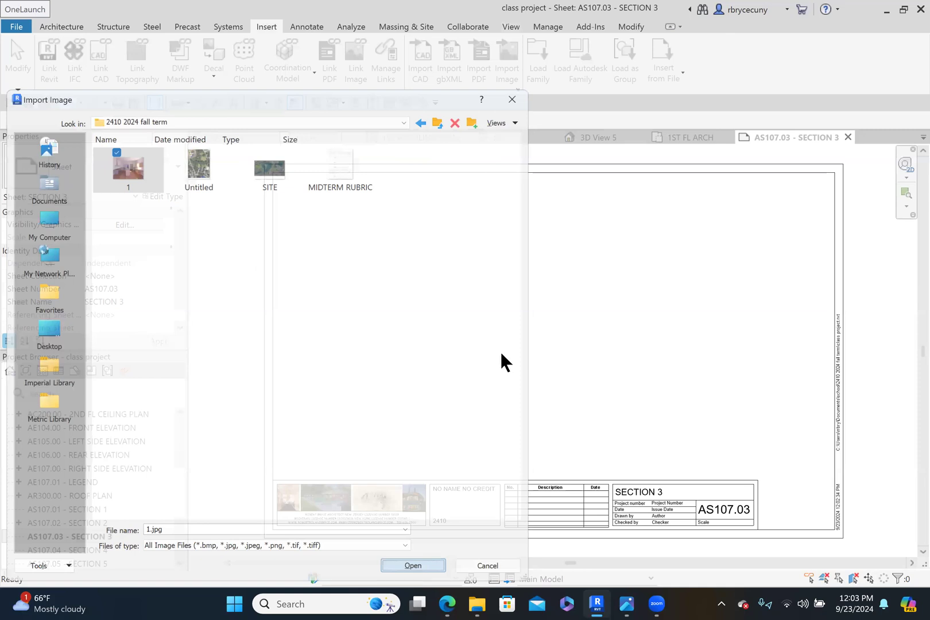
click(535, 335)
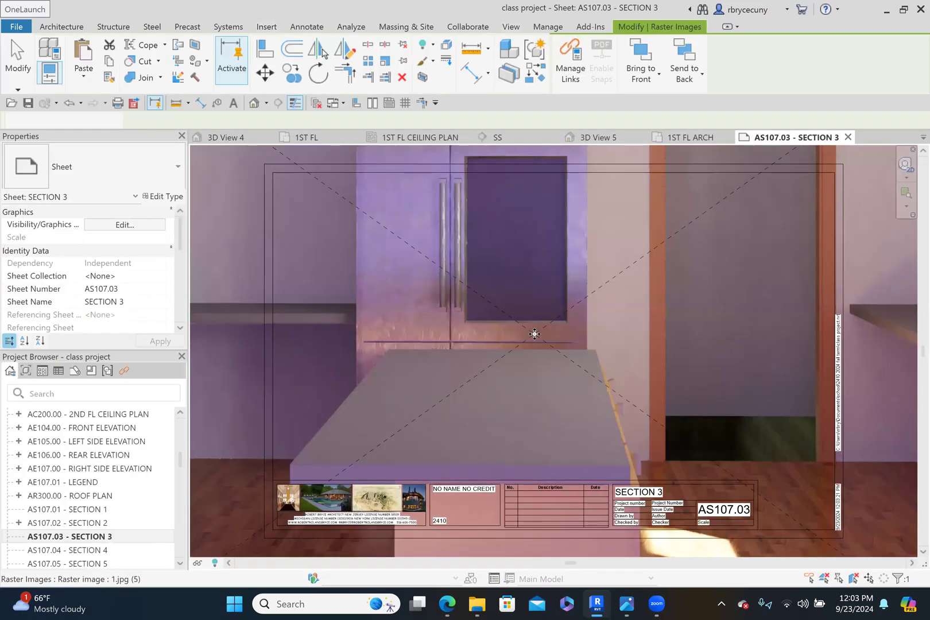
Shrink the kitchen image to about 11.5 by 8.2 inches and fit it inside the sheet border above the title block.
scroll(535, 335, down, 5)
drag(337, 481, 489, 331)
scroll(507, 338, up, 3)
scroll(555, 352, up, 2)
drag(611, 367, 656, 398)
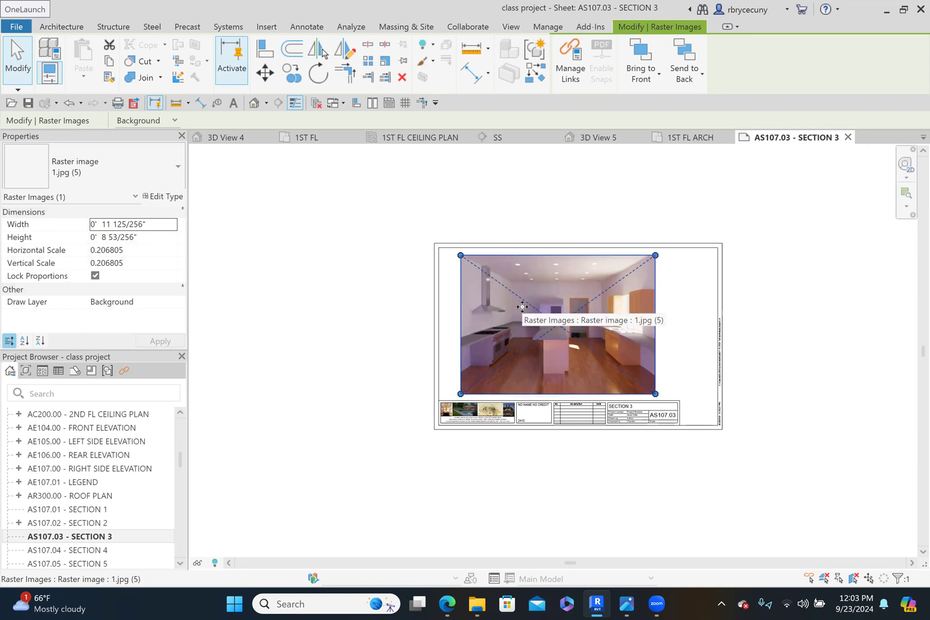
scroll(529, 340, up, 3)
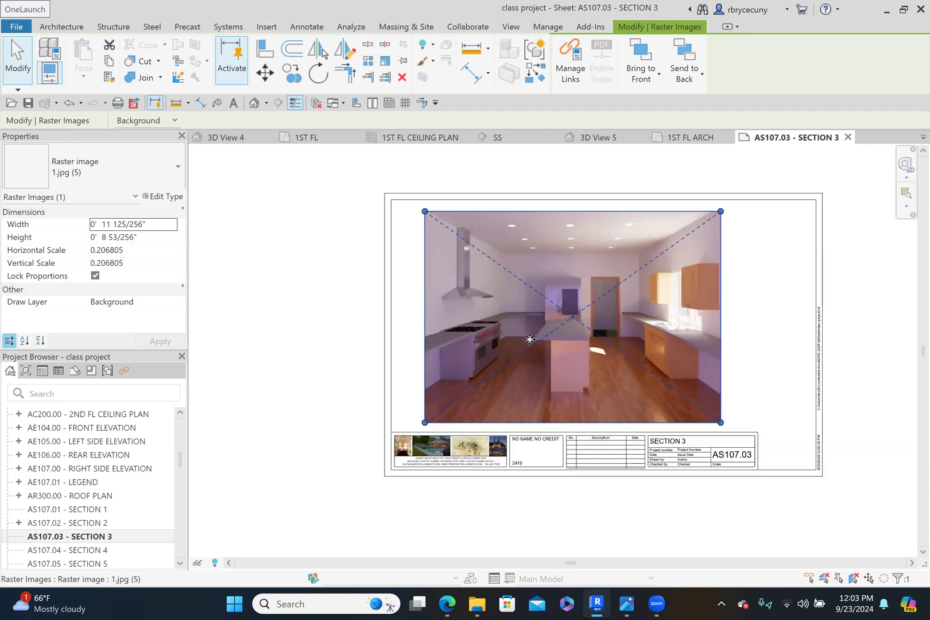